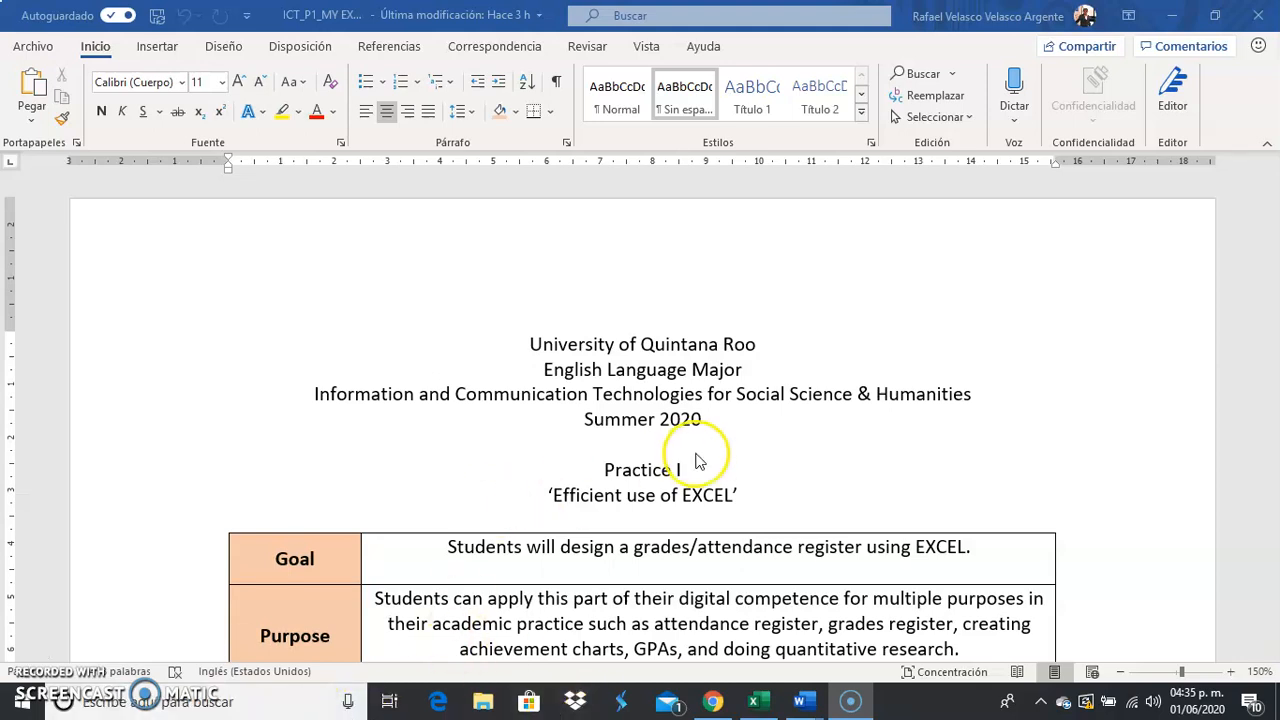
- Review the practice instructions, the 6AVDG group information table in Documento2, and the copy-to-present procedure table in Documento3
{"action": "left_click_drag", "start_coordinate": [1272, 179], "coordinate": [1273, 257]}
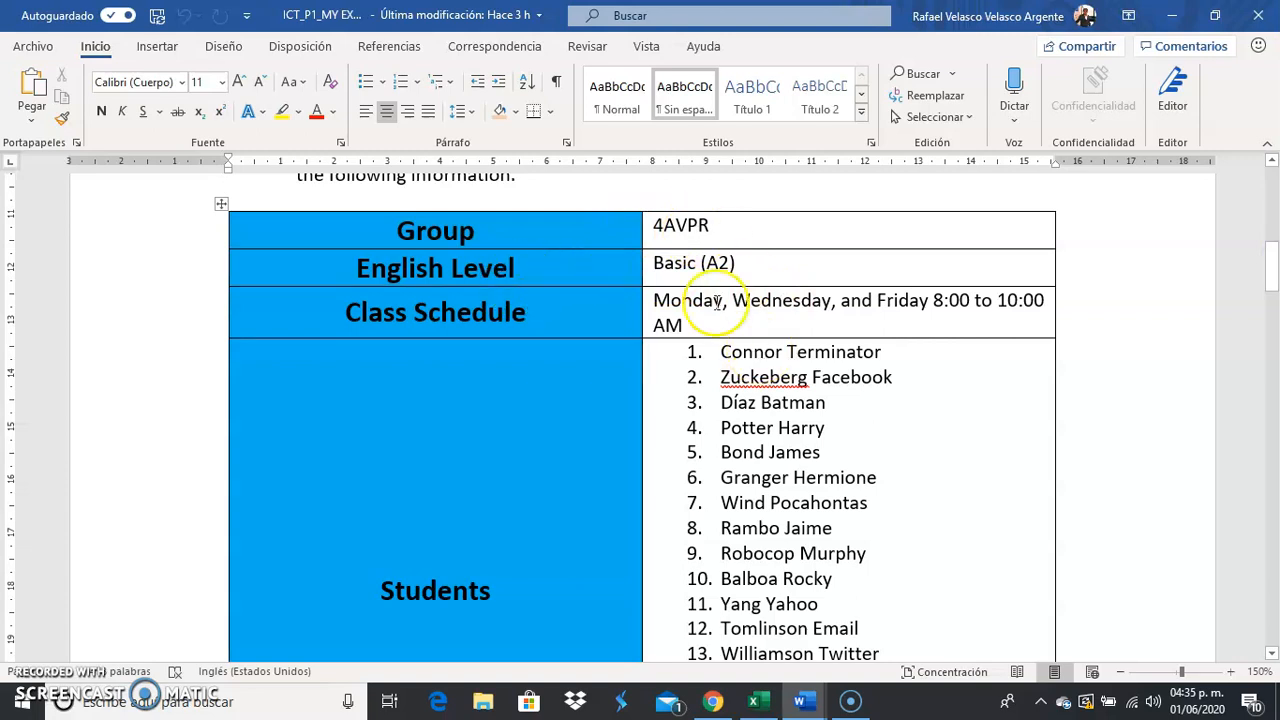
{"action": "left_click_drag", "start_coordinate": [1272, 274], "coordinate": [1272, 292]}
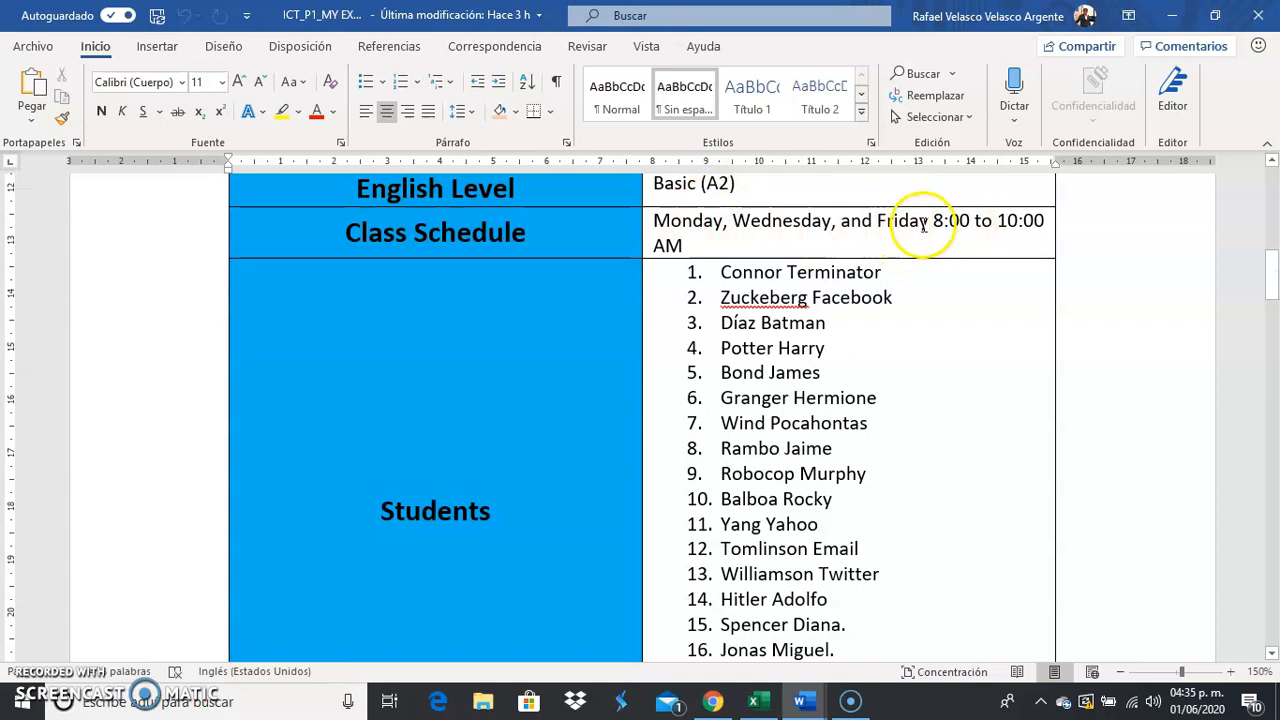
{"action": "left_click_drag", "start_coordinate": [1270, 284], "coordinate": [1273, 376]}
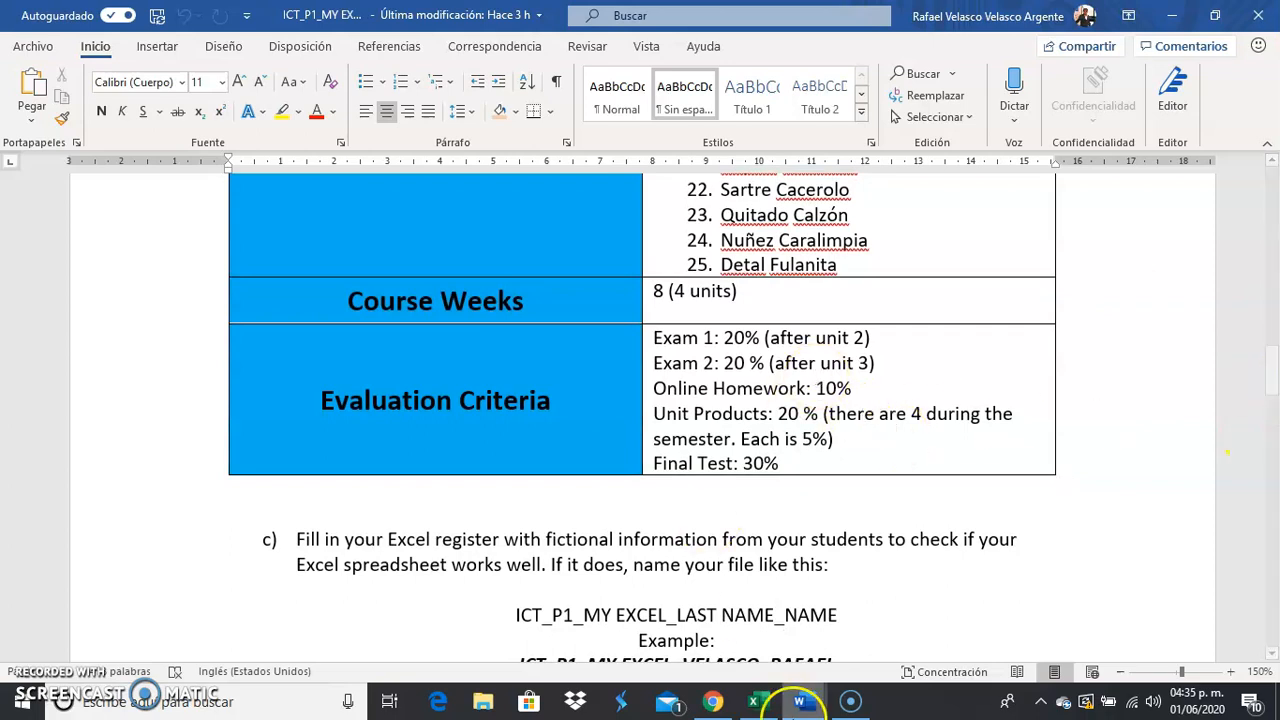
{"action": "mouse_move", "coordinate": [800, 701]}
{"action": "left_click", "coordinate": [772, 635]}
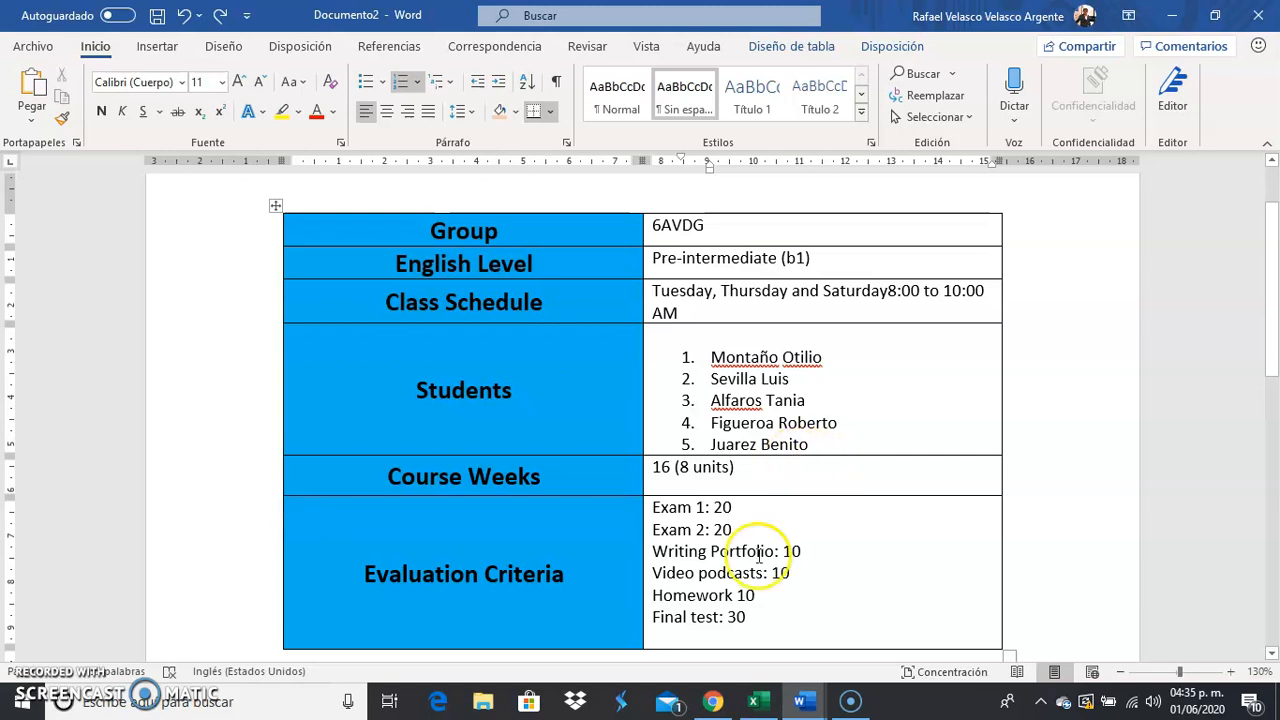
{"action": "mouse_move", "coordinate": [800, 702]}
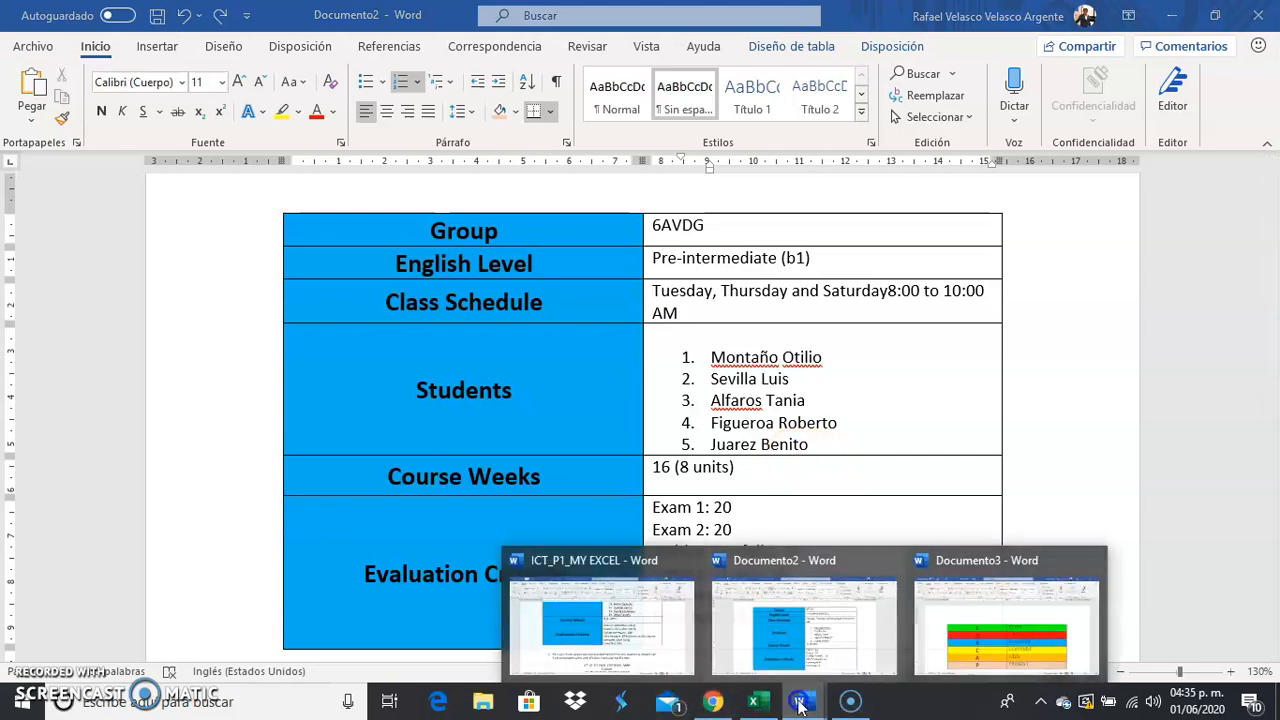
{"action": "left_click", "coordinate": [965, 625]}
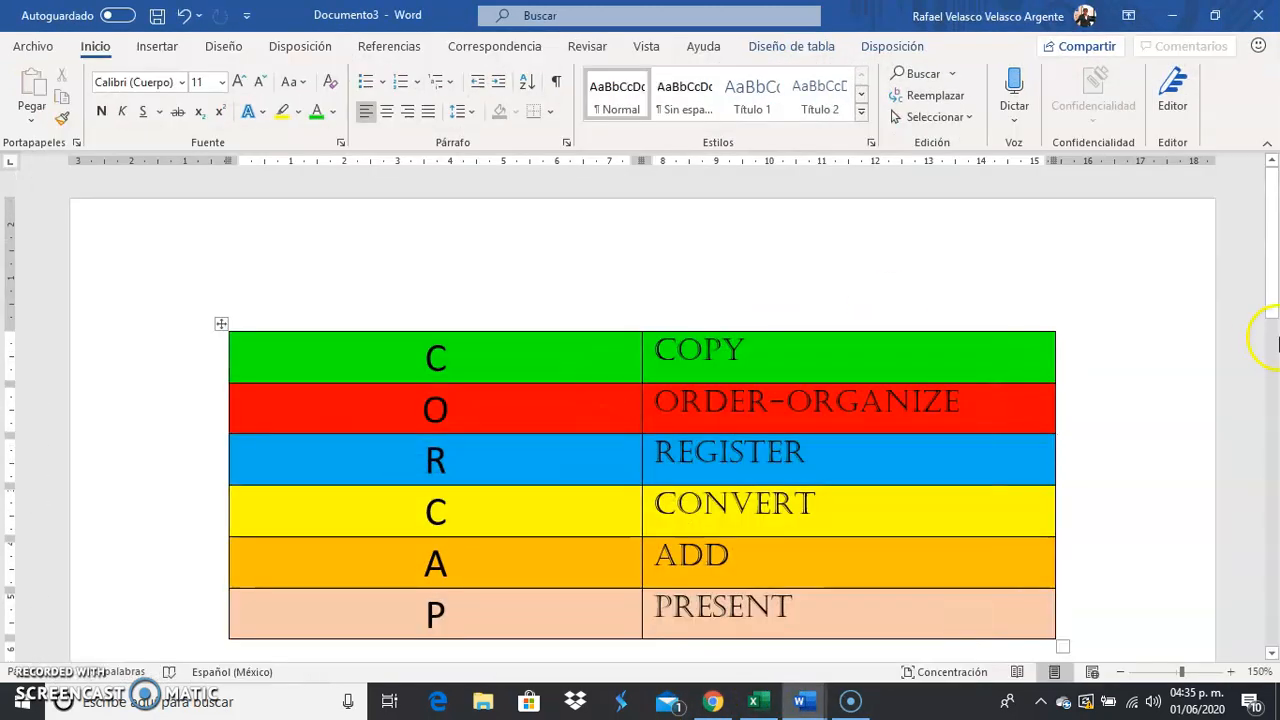
{"action": "scroll", "coordinate": [1272, 310], "scroll_direction": "down", "scroll_amount": 1}
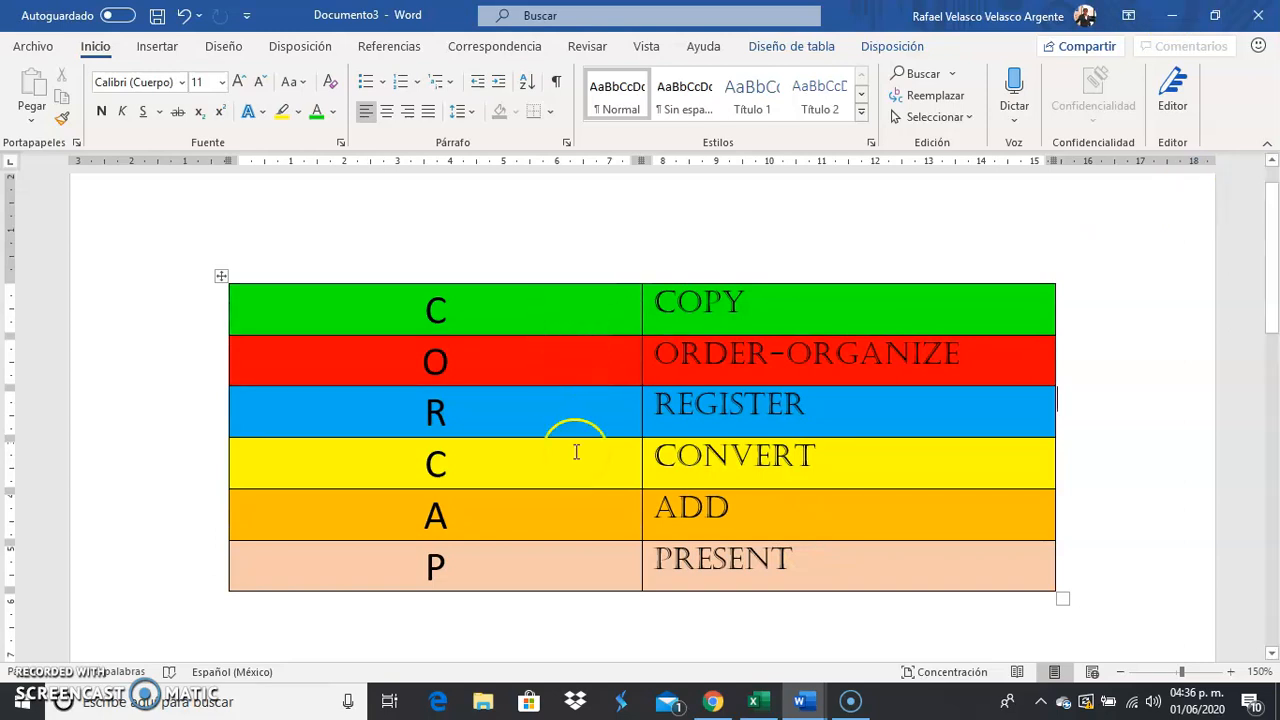
{"action": "left_click", "coordinate": [1176, 15]}
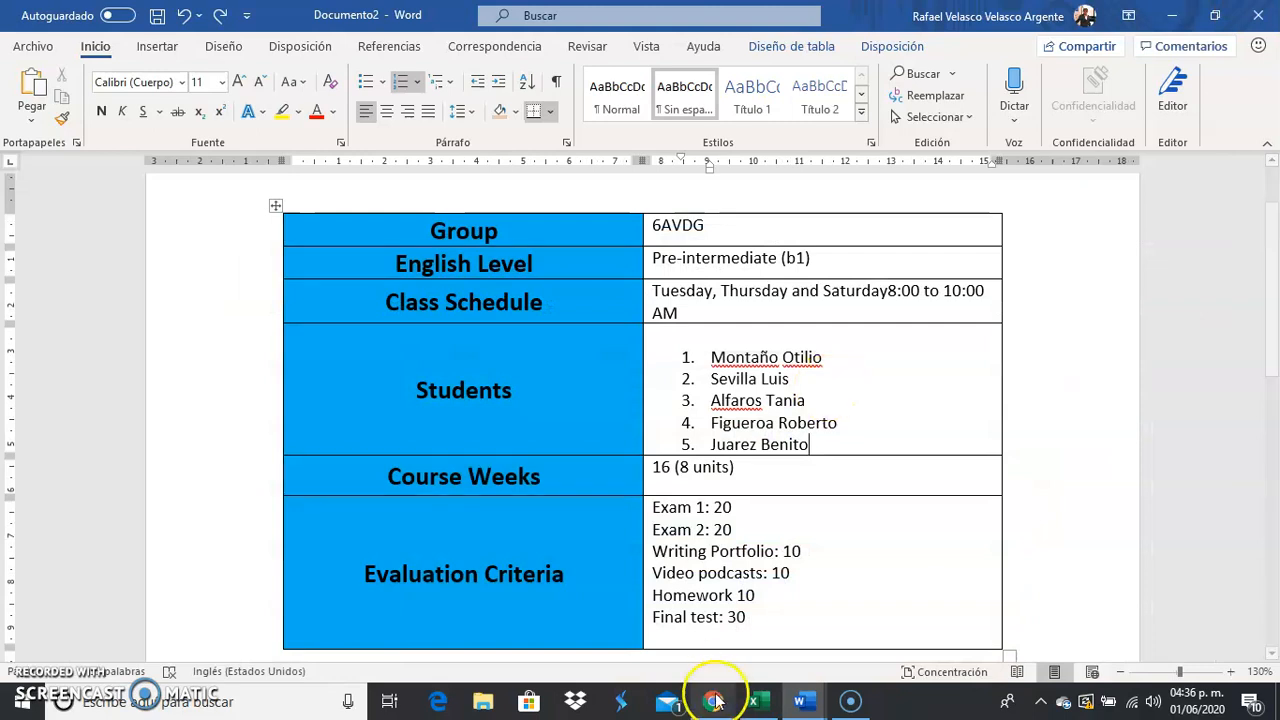
- Switch to the blank Excel workbook and rename its sheet to "6AVDG Grades"
{"action": "left_click", "coordinate": [763, 705]}
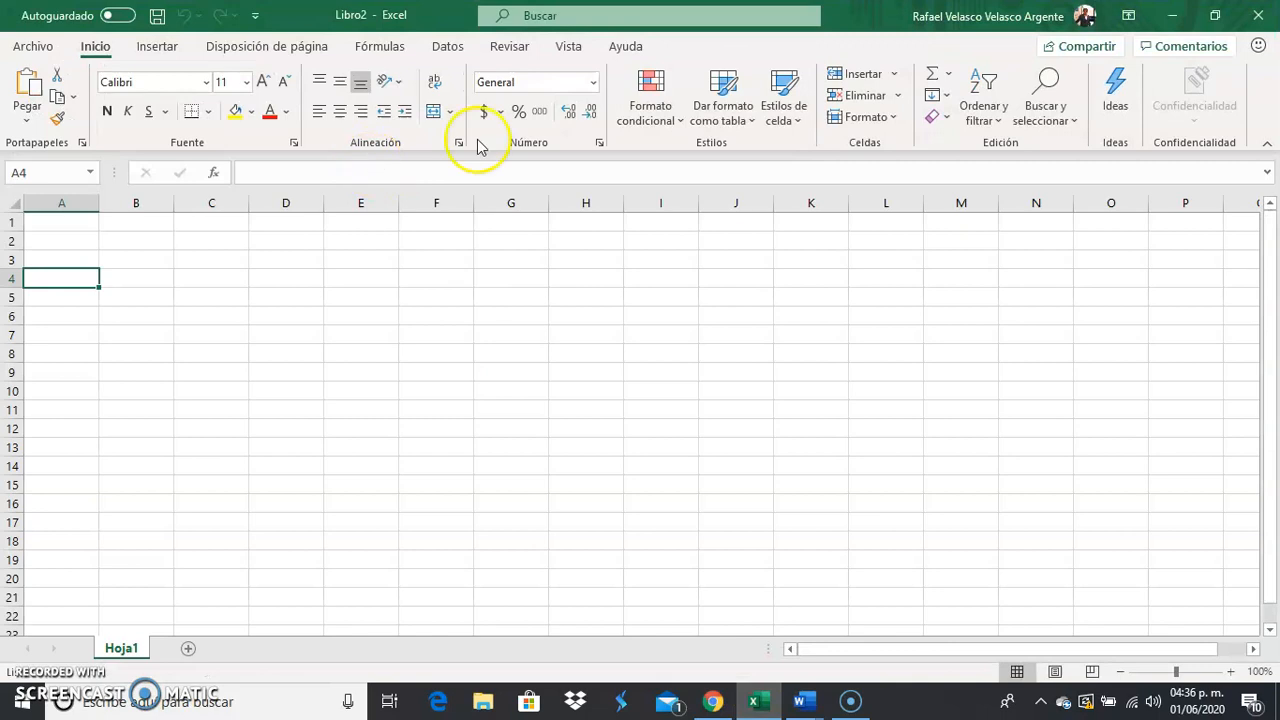
{"action": "double_click", "coordinate": [108, 648]}
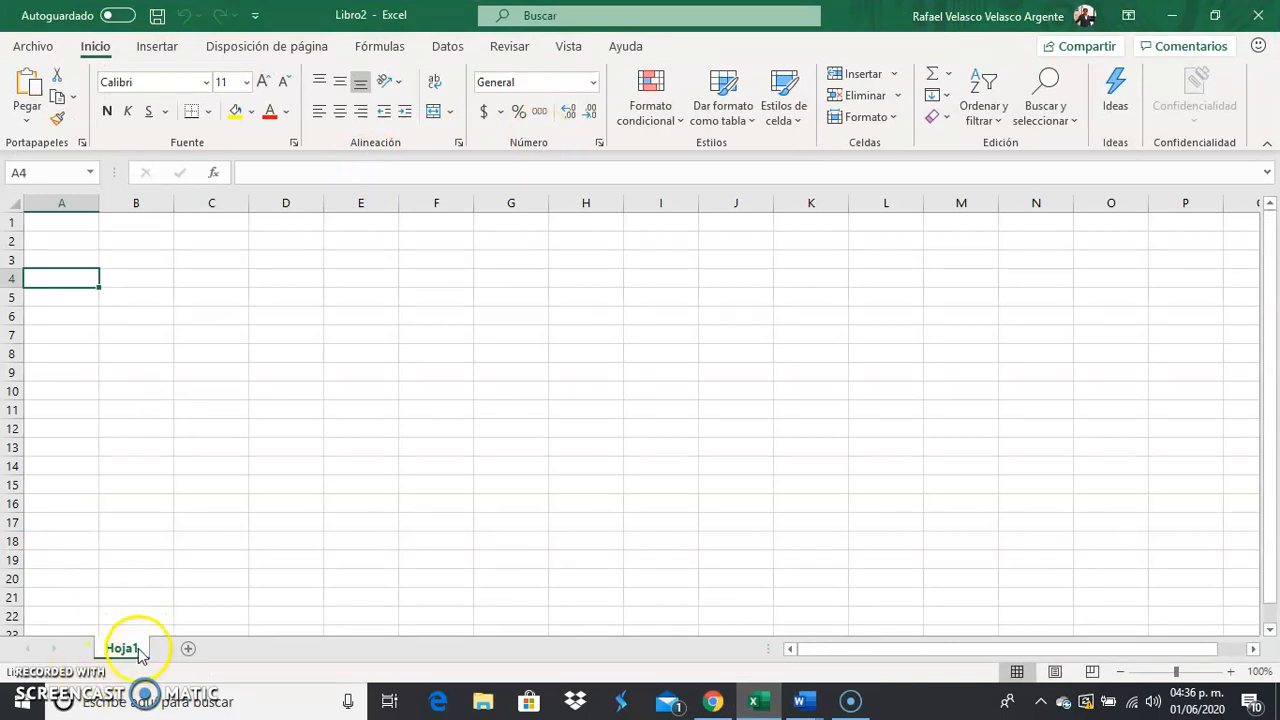
{"action": "right_click", "coordinate": [108, 648]}
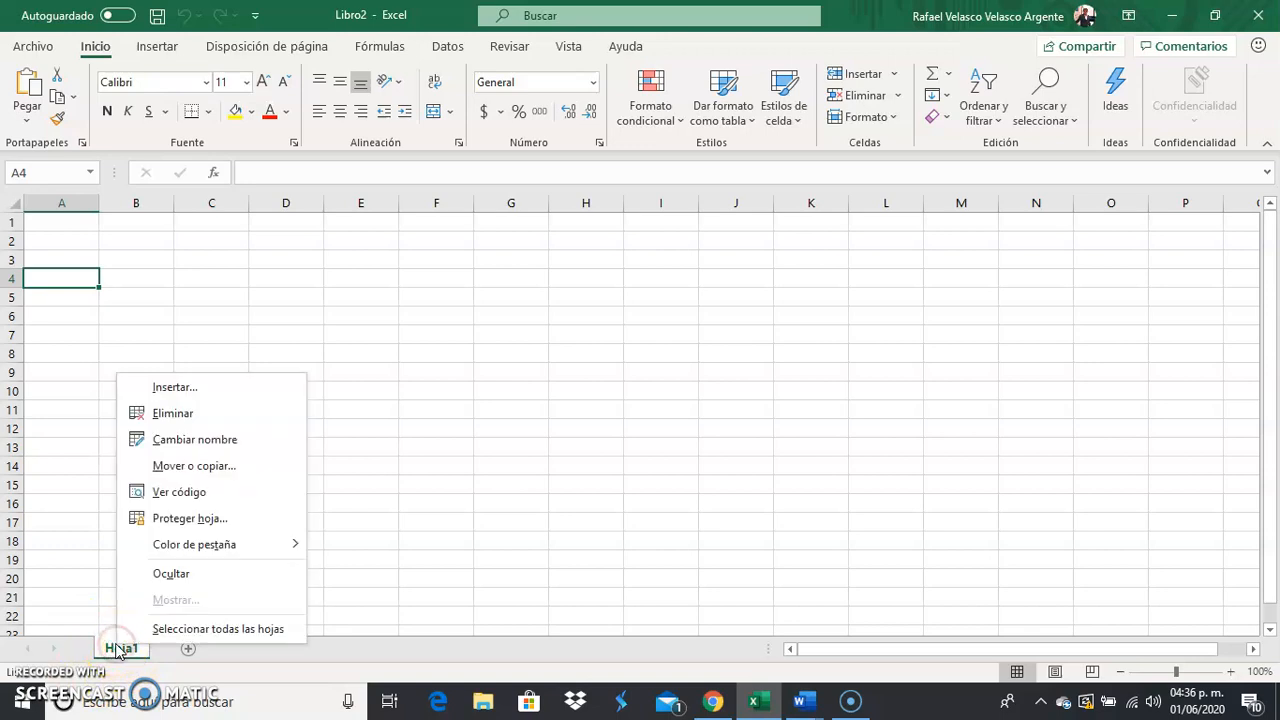
{"action": "left_click", "coordinate": [214, 440]}
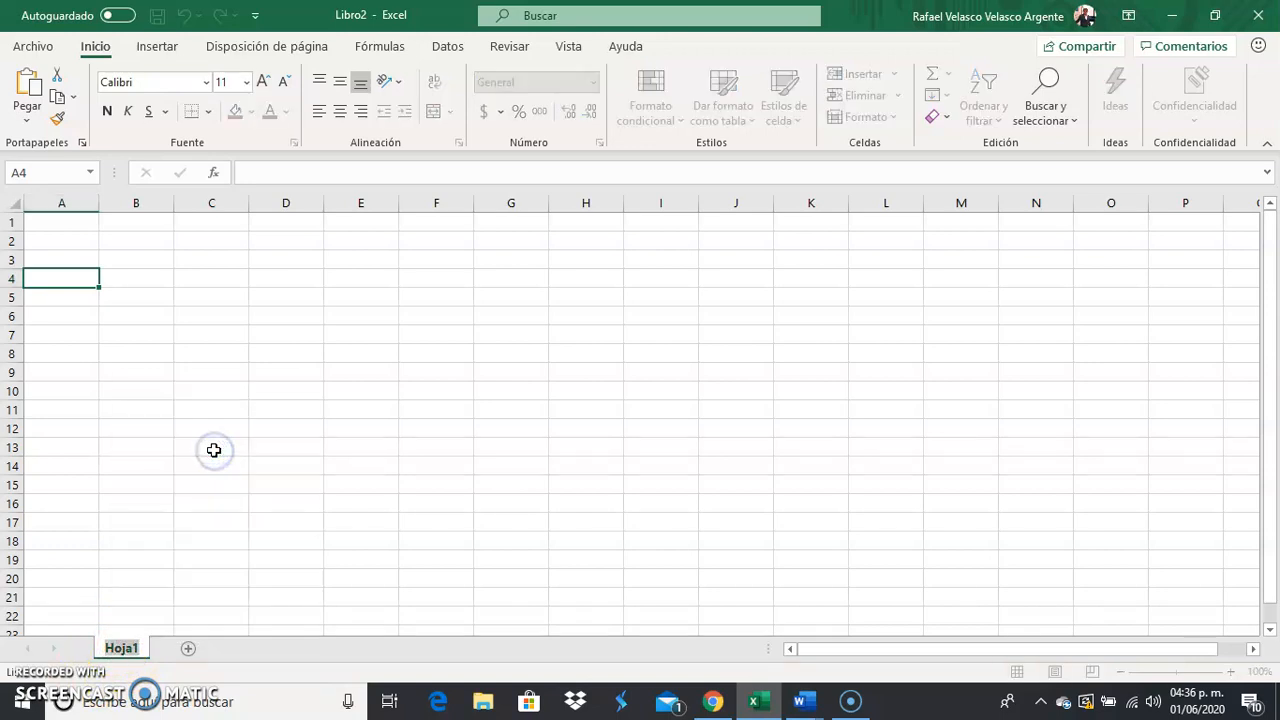
{"action": "type", "text": "6AV"}
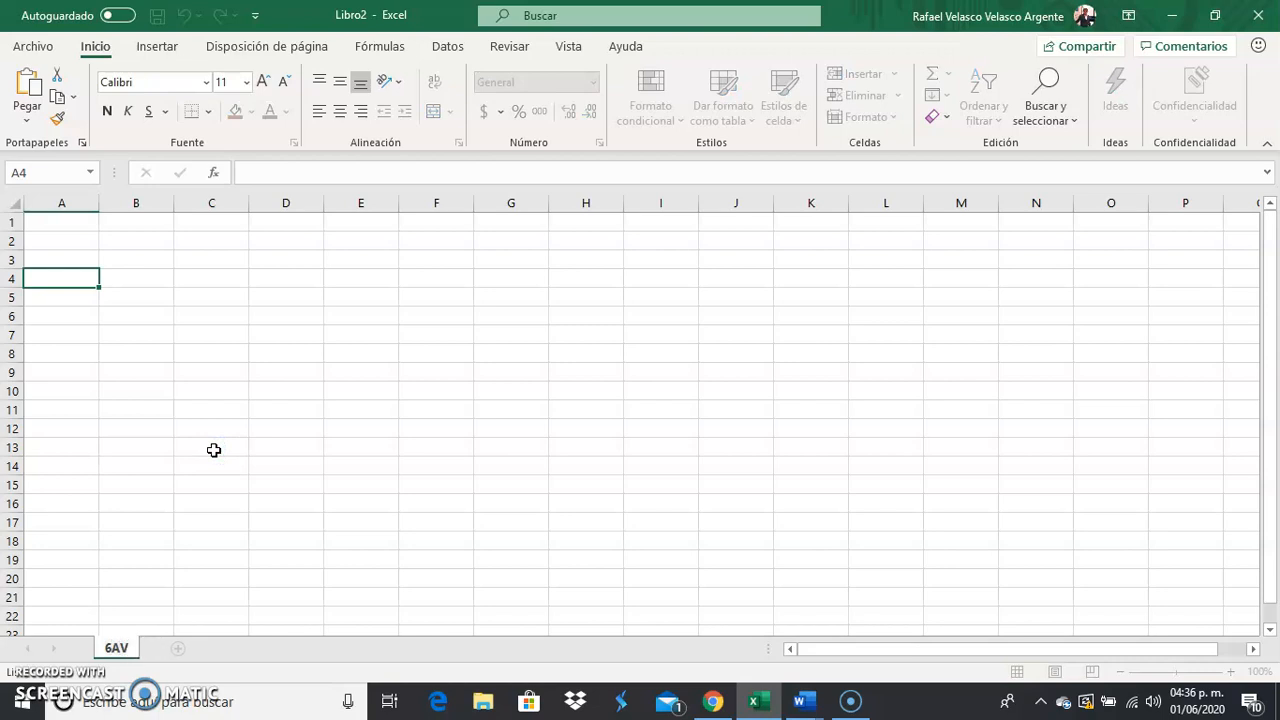
{"action": "type", "text": "DG"}
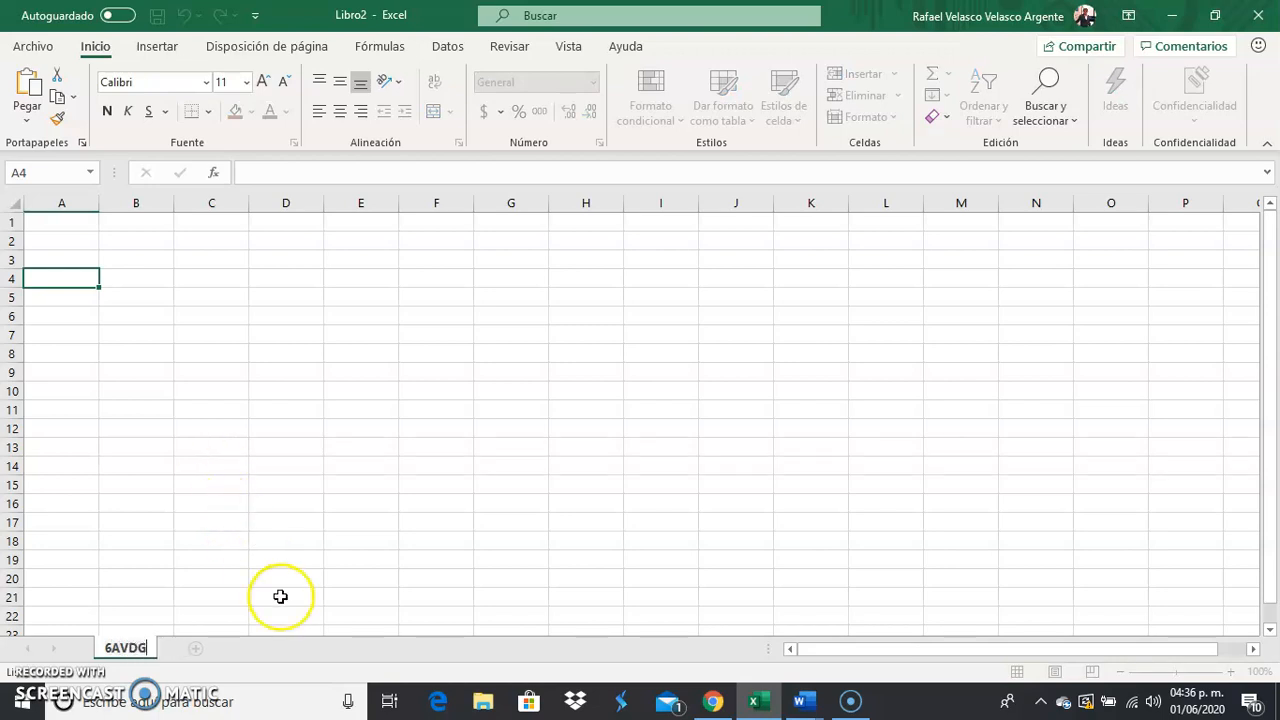
{"action": "type", "text": " Grades"}
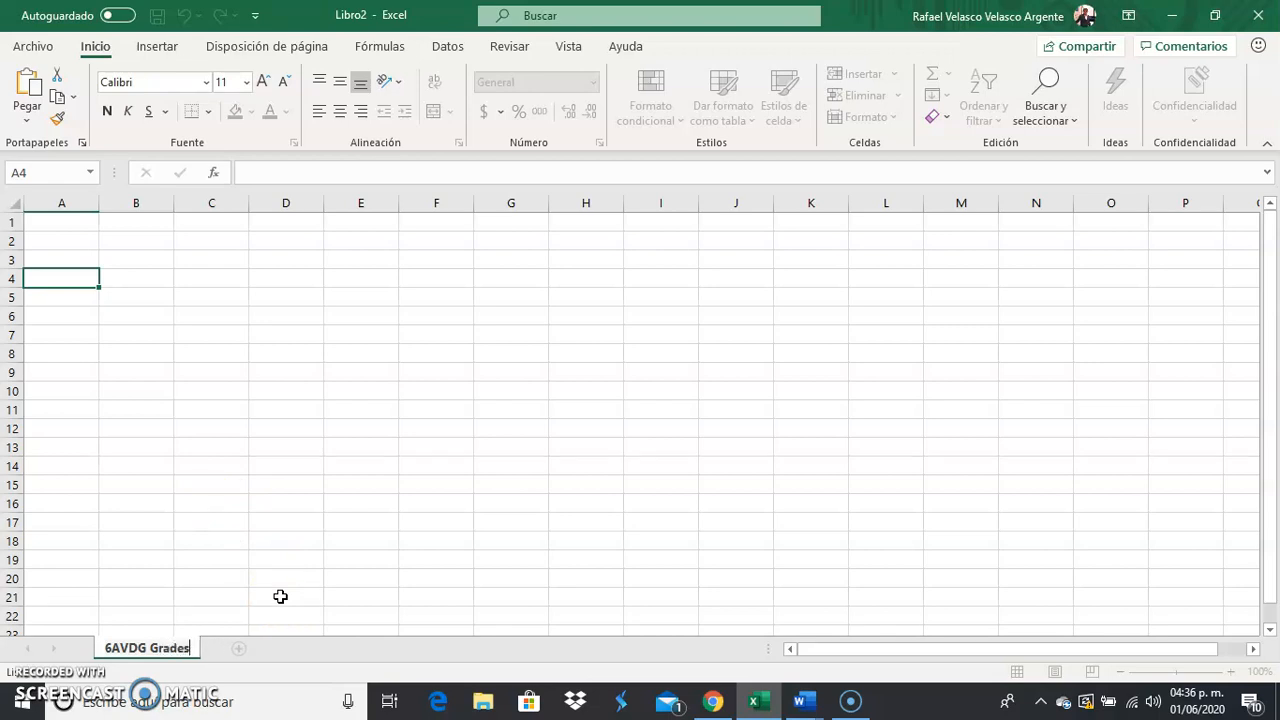
{"action": "left_click", "coordinate": [145, 543]}
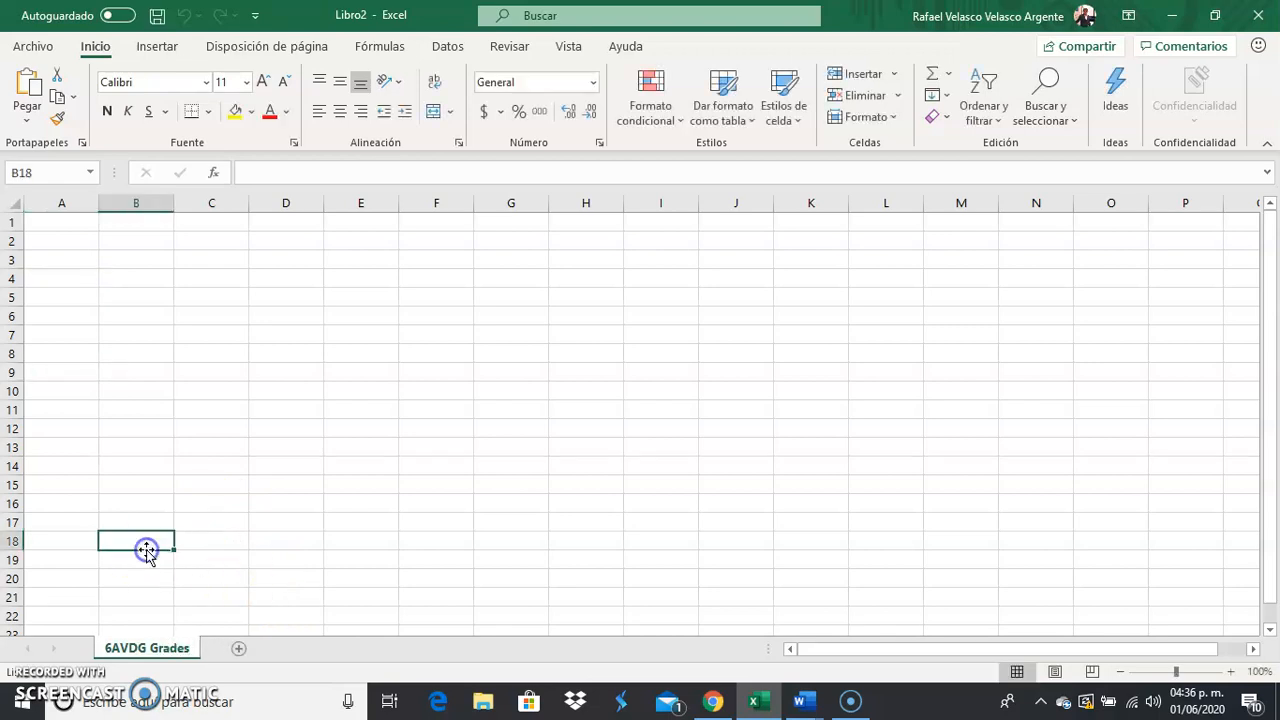
- Return to the group information table in Word and remove the numbering from the student list
{"action": "left_click", "coordinate": [70, 277]}
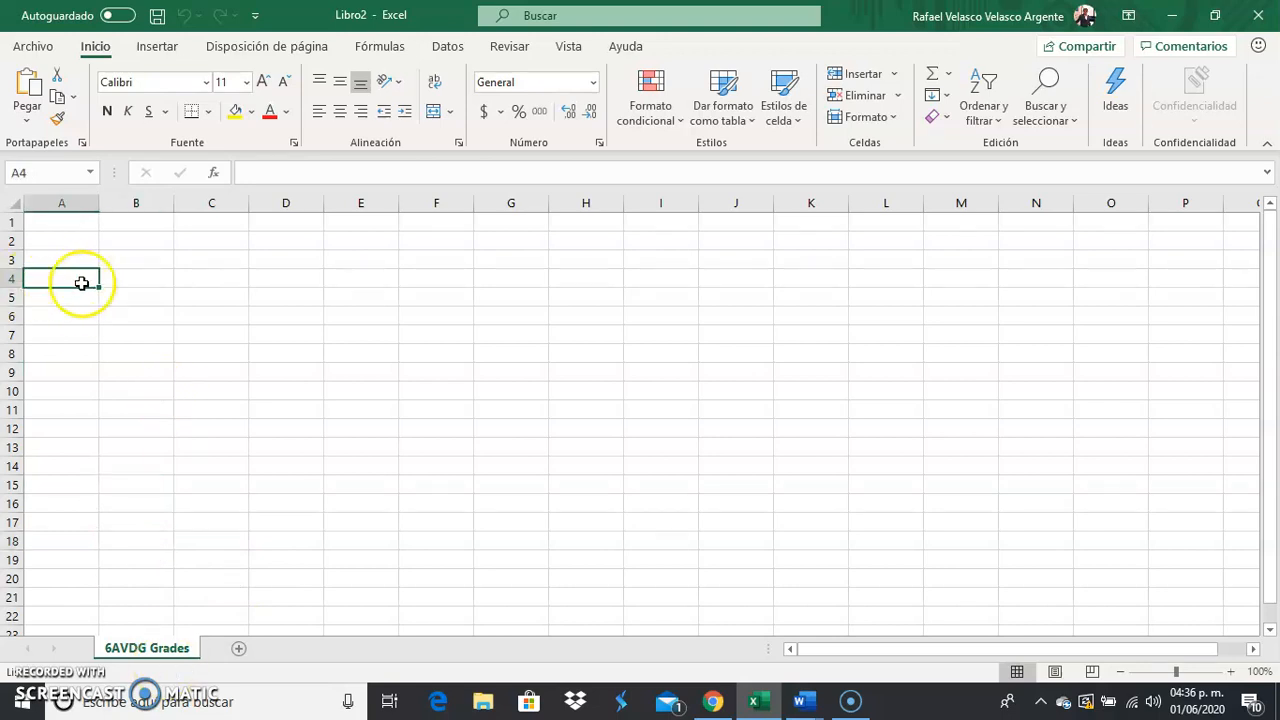
{"action": "left_click", "coordinate": [1171, 15]}
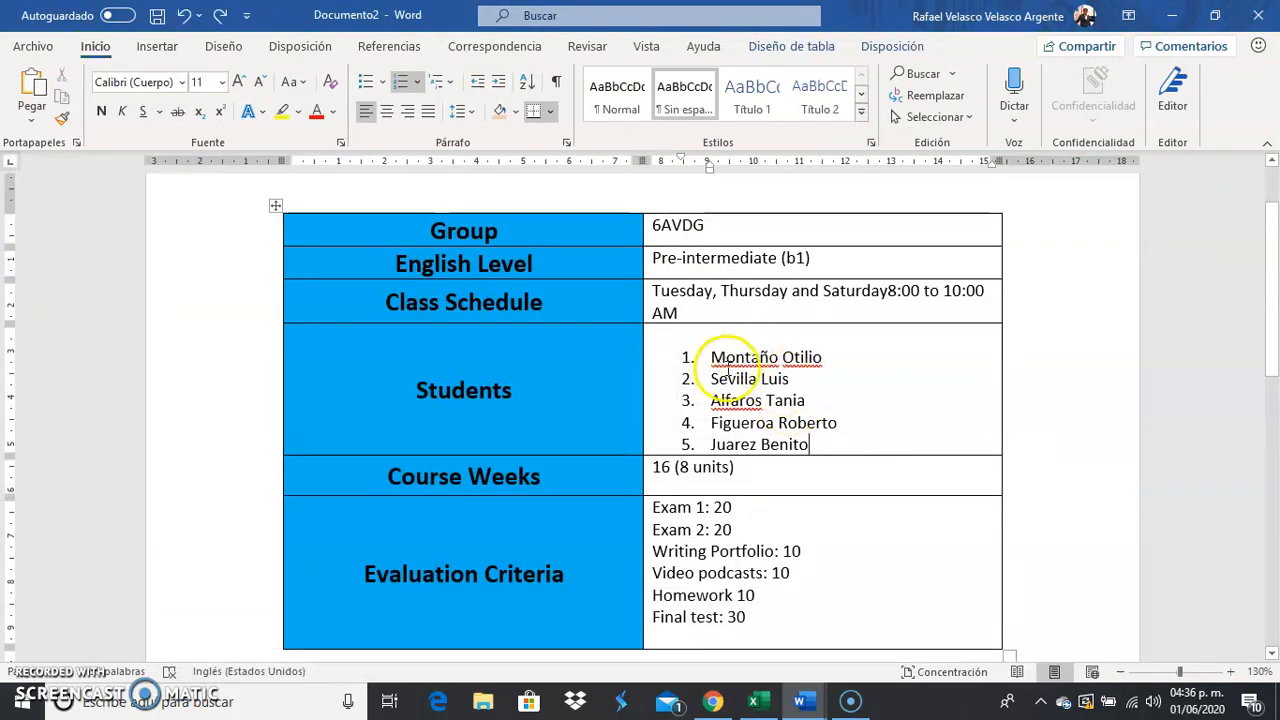
{"action": "left_click_drag", "start_coordinate": [843, 449], "coordinate": [715, 358]}
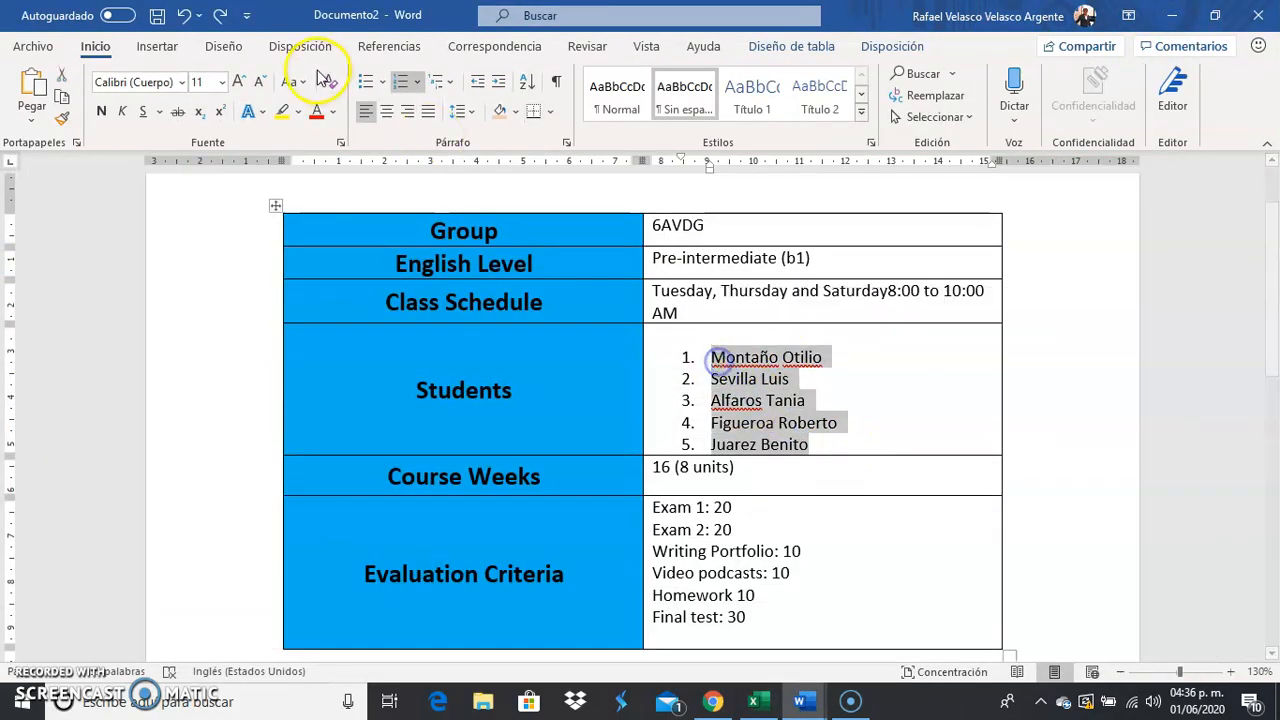
{"action": "left_click", "coordinate": [399, 89]}
{"action": "left_click", "coordinate": [898, 417]}
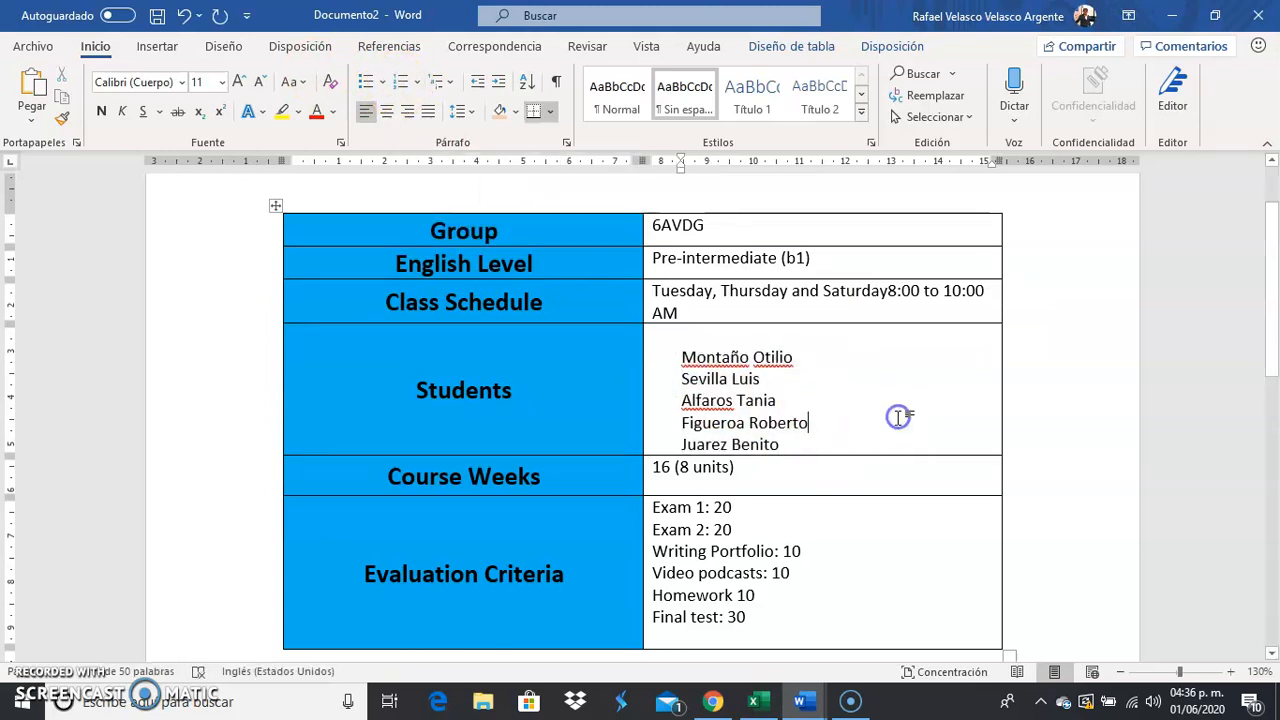
- Copy the five student names from Word and paste them into the Excel sheet from cell A4, matching the destination formatting
{"action": "left_click_drag", "start_coordinate": [800, 444], "coordinate": [697, 360]}
{"action": "key", "text": "ctrl+c"}
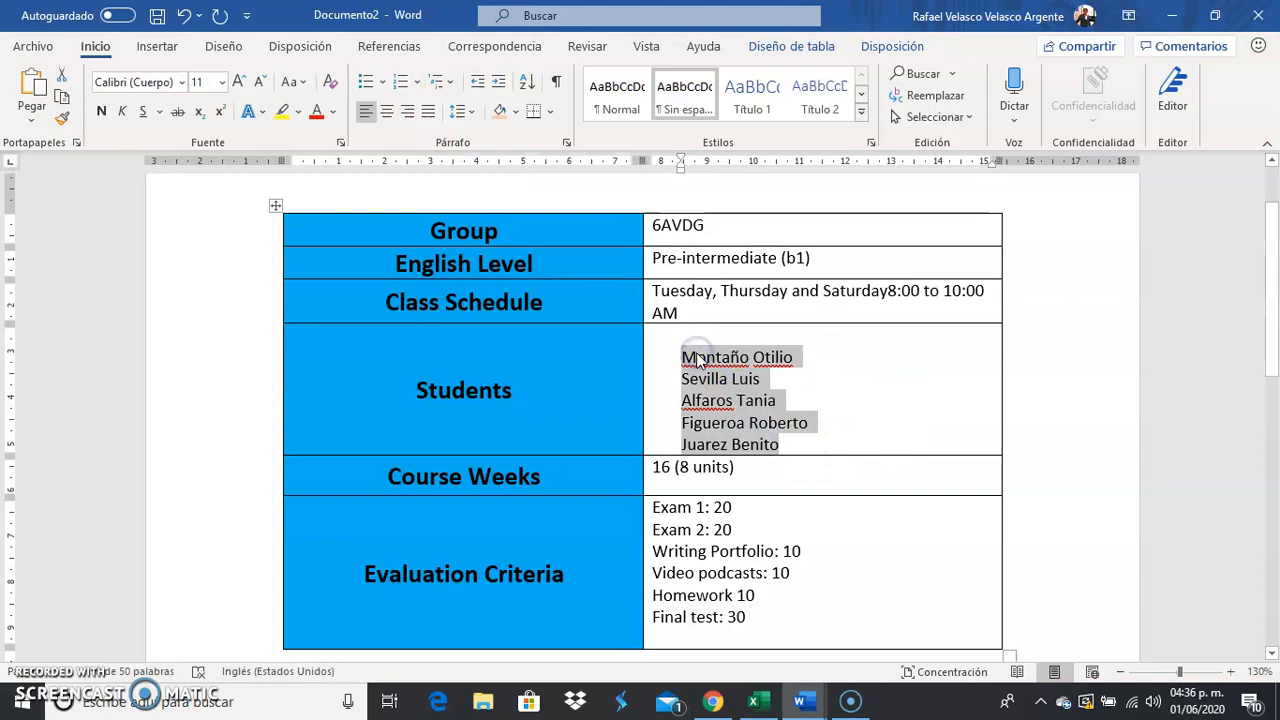
{"action": "left_click", "coordinate": [1174, 24]}
{"action": "left_click", "coordinate": [1183, 12]}
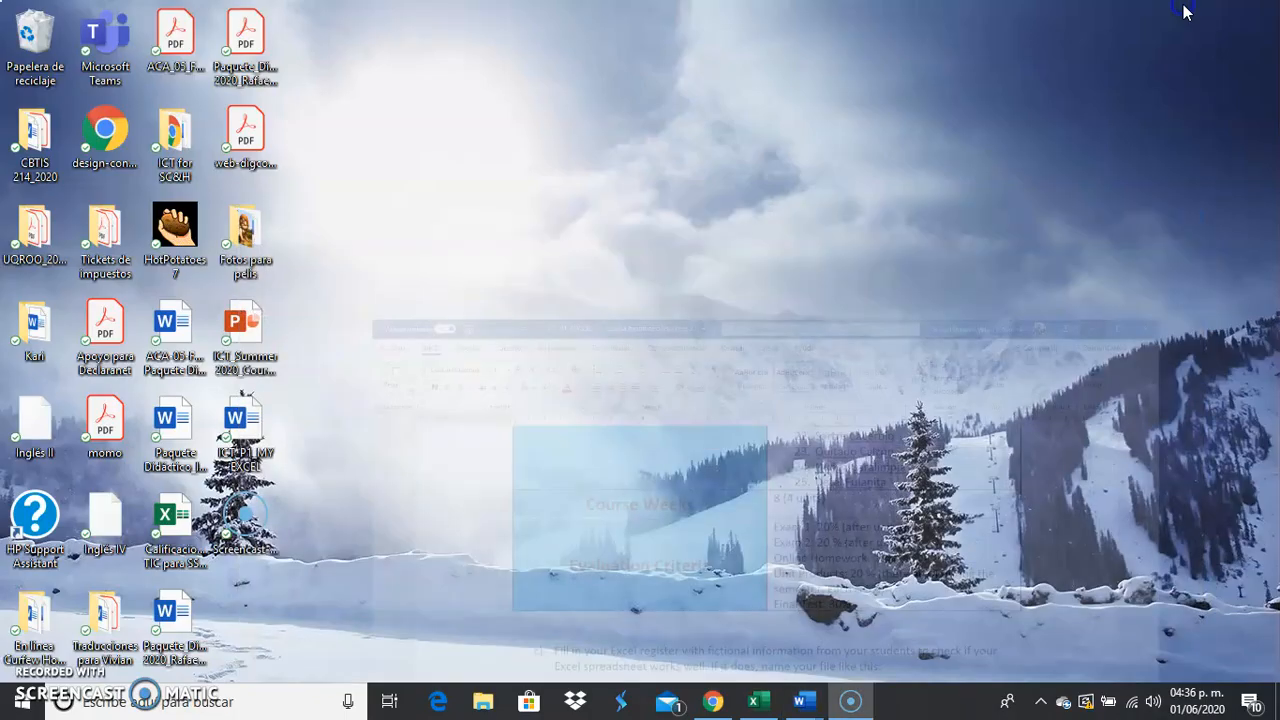
{"action": "left_click", "coordinate": [760, 700]}
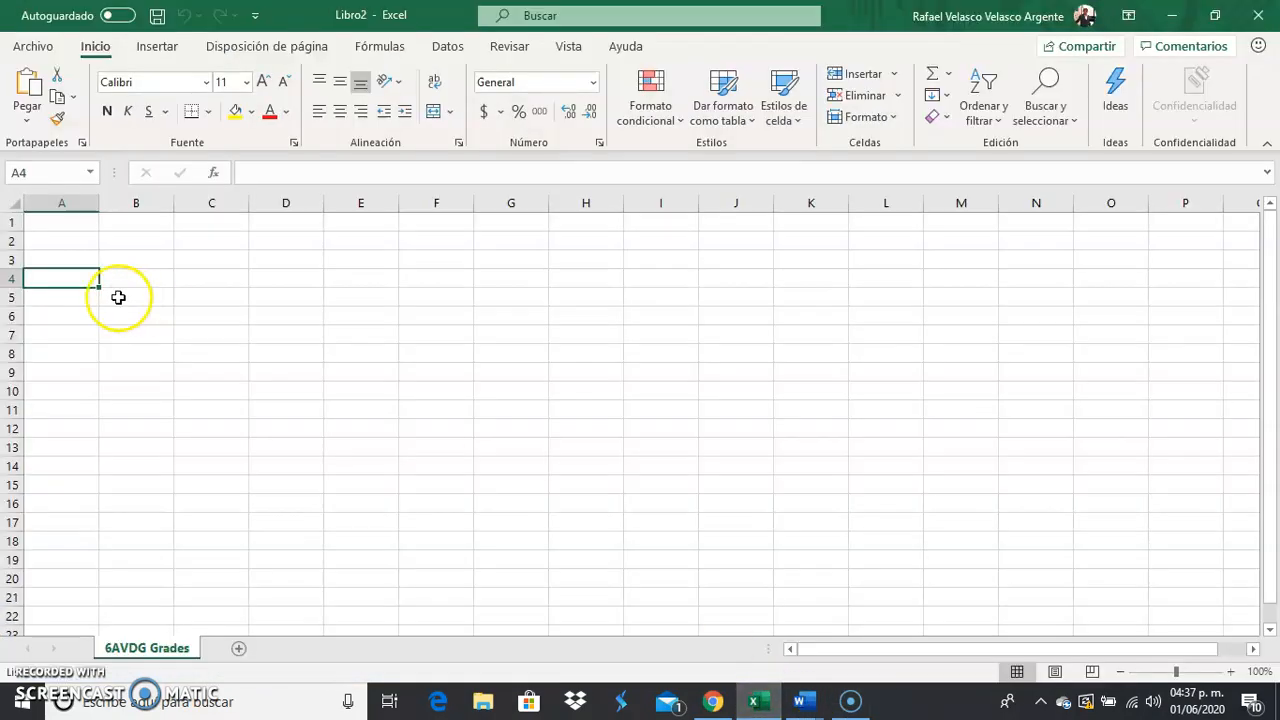
{"action": "left_click", "coordinate": [71, 280]}
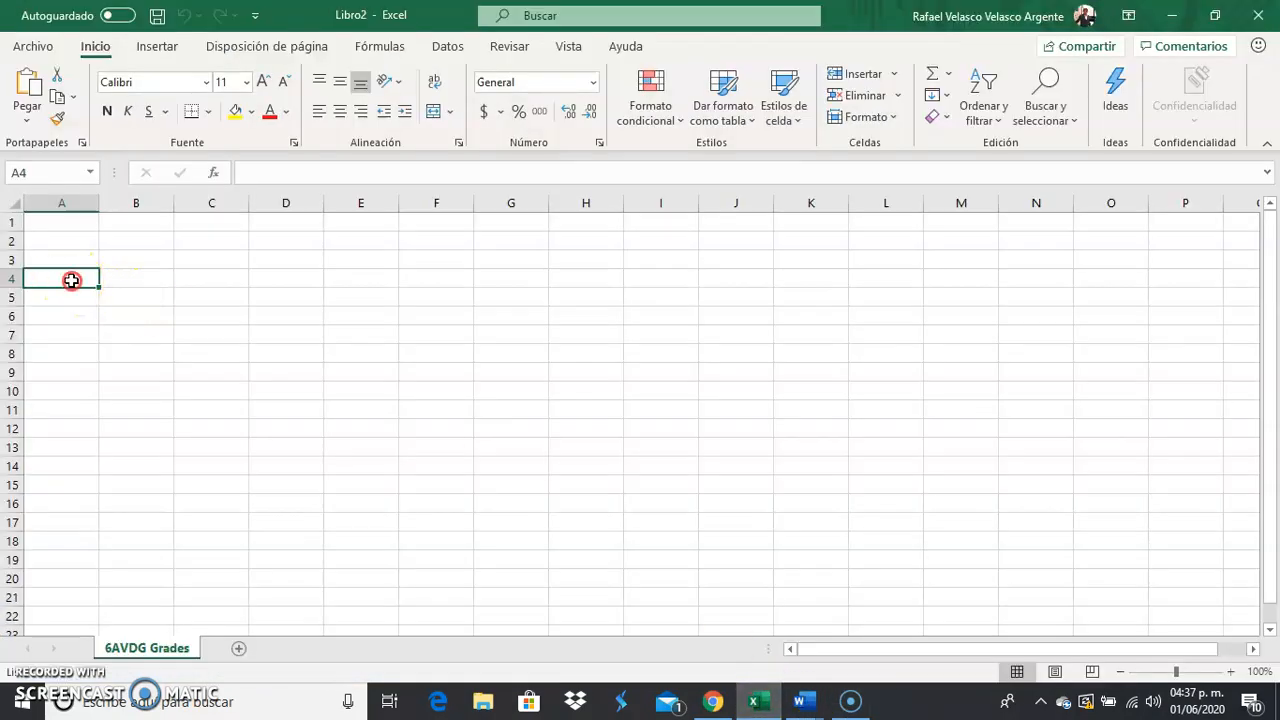
{"action": "right_click", "coordinate": [71, 280]}
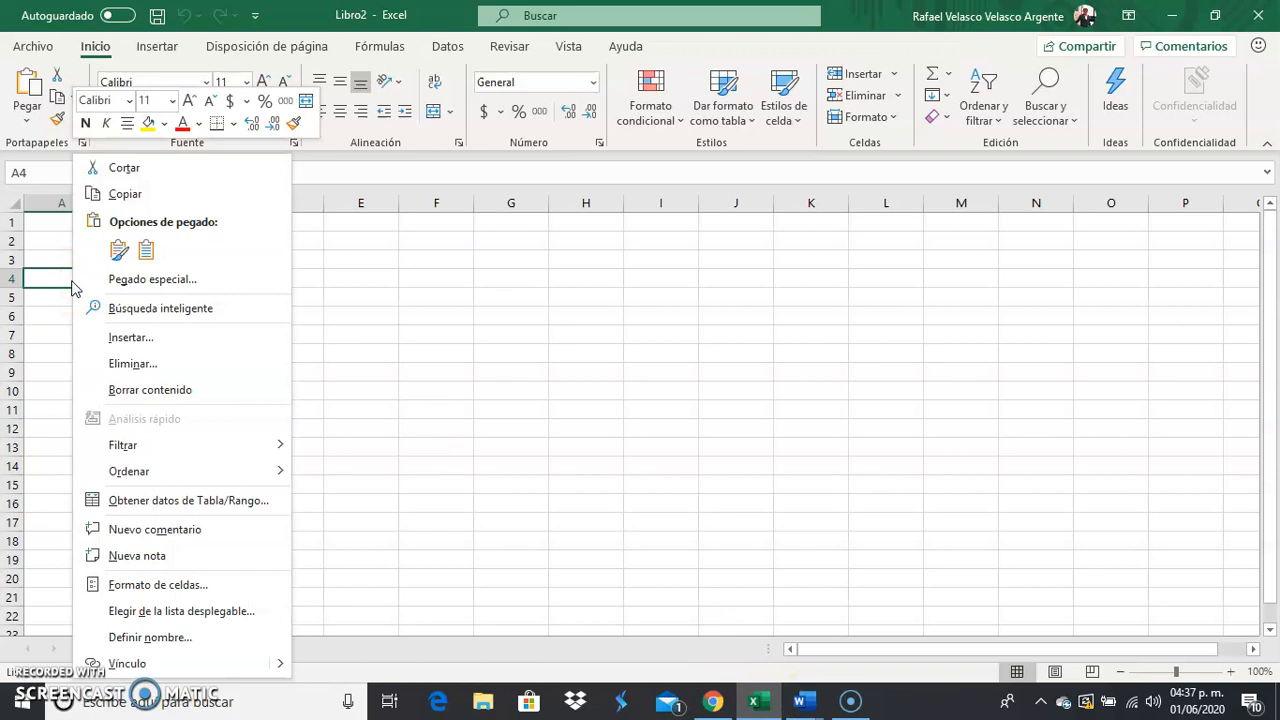
{"action": "left_click", "coordinate": [145, 253]}
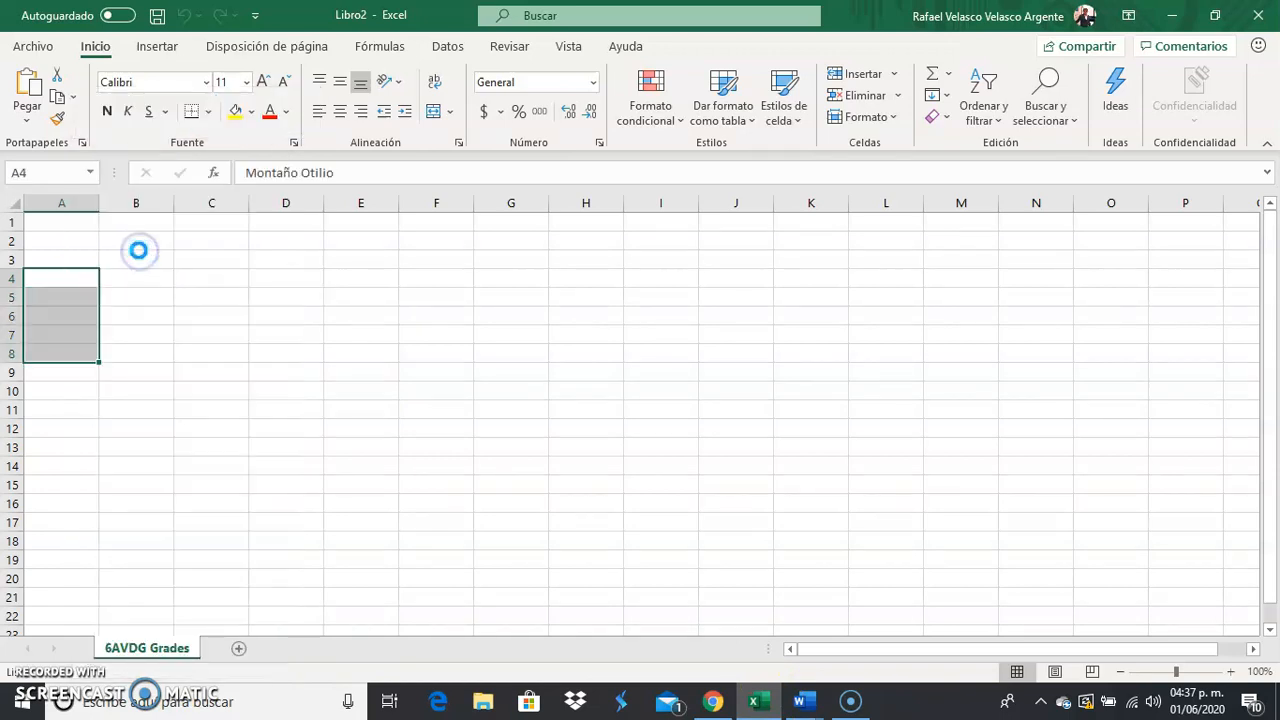
{"action": "left_click", "coordinate": [257, 395]}
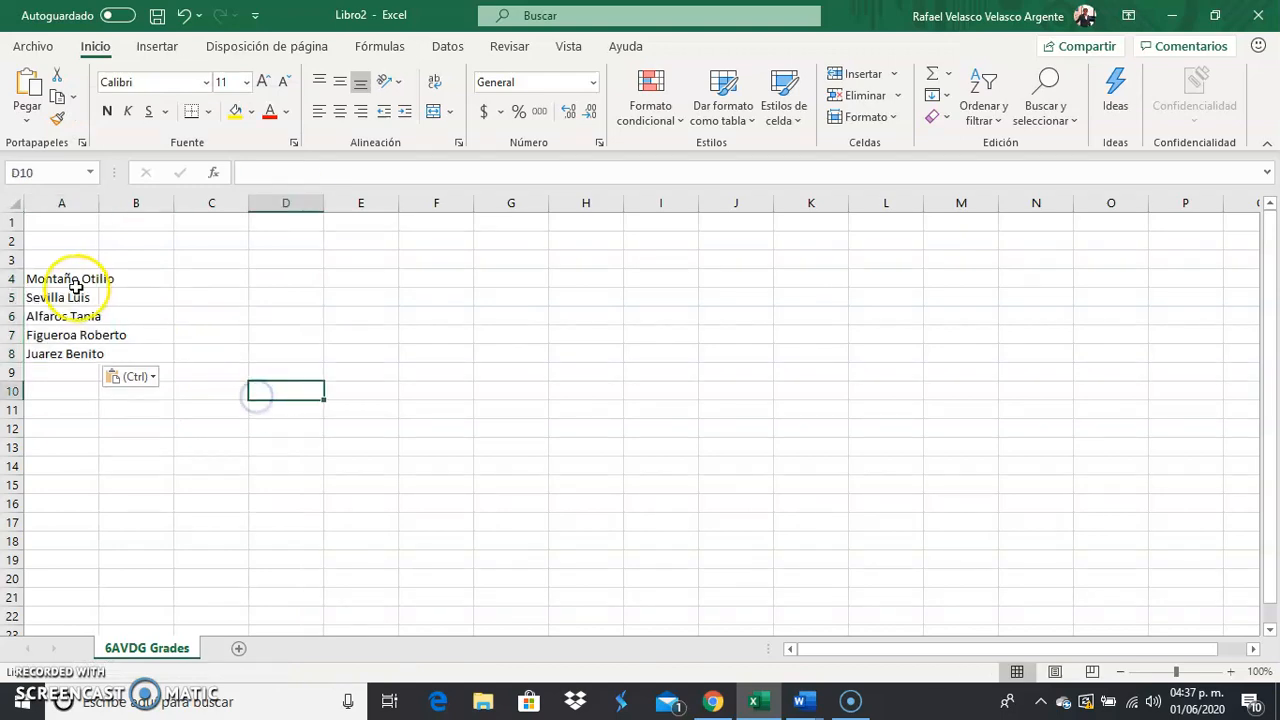
- Widen column A to fit the names and sort the student list in A4:A8 from A to Z
{"action": "left_click_drag", "start_coordinate": [96, 202], "coordinate": [148, 210]}
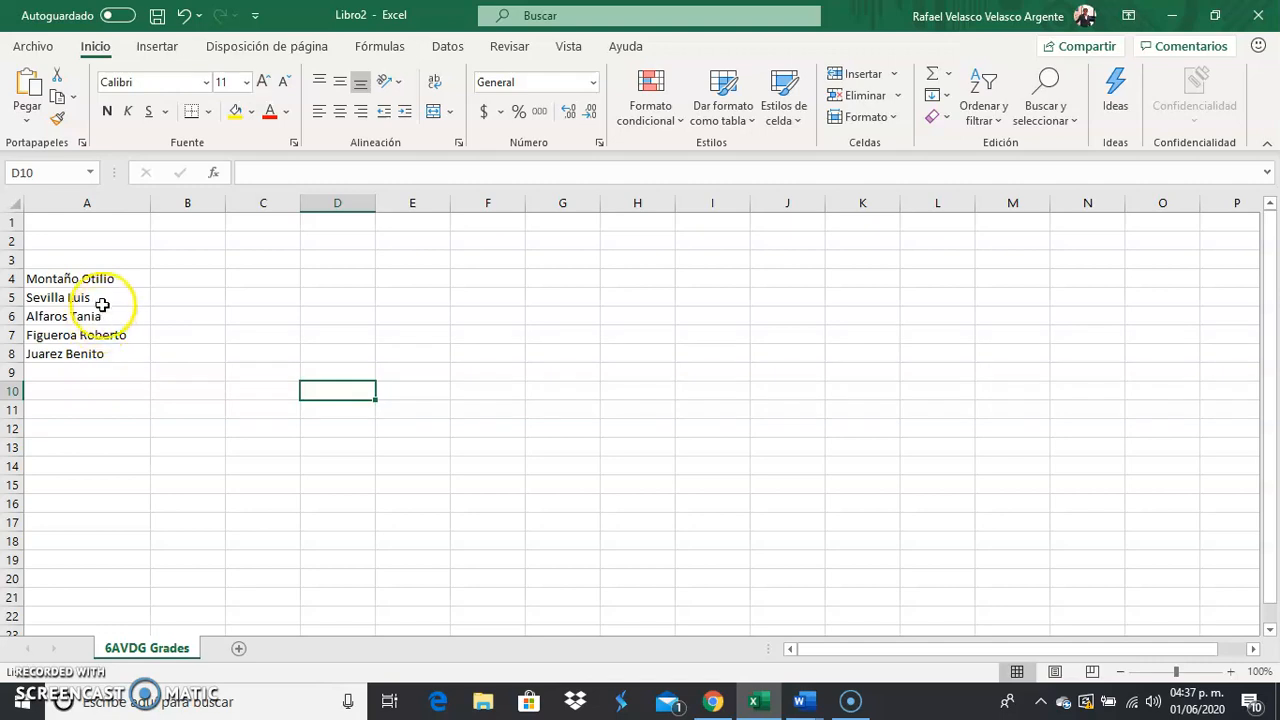
{"action": "left_click_drag", "start_coordinate": [94, 279], "coordinate": [101, 354]}
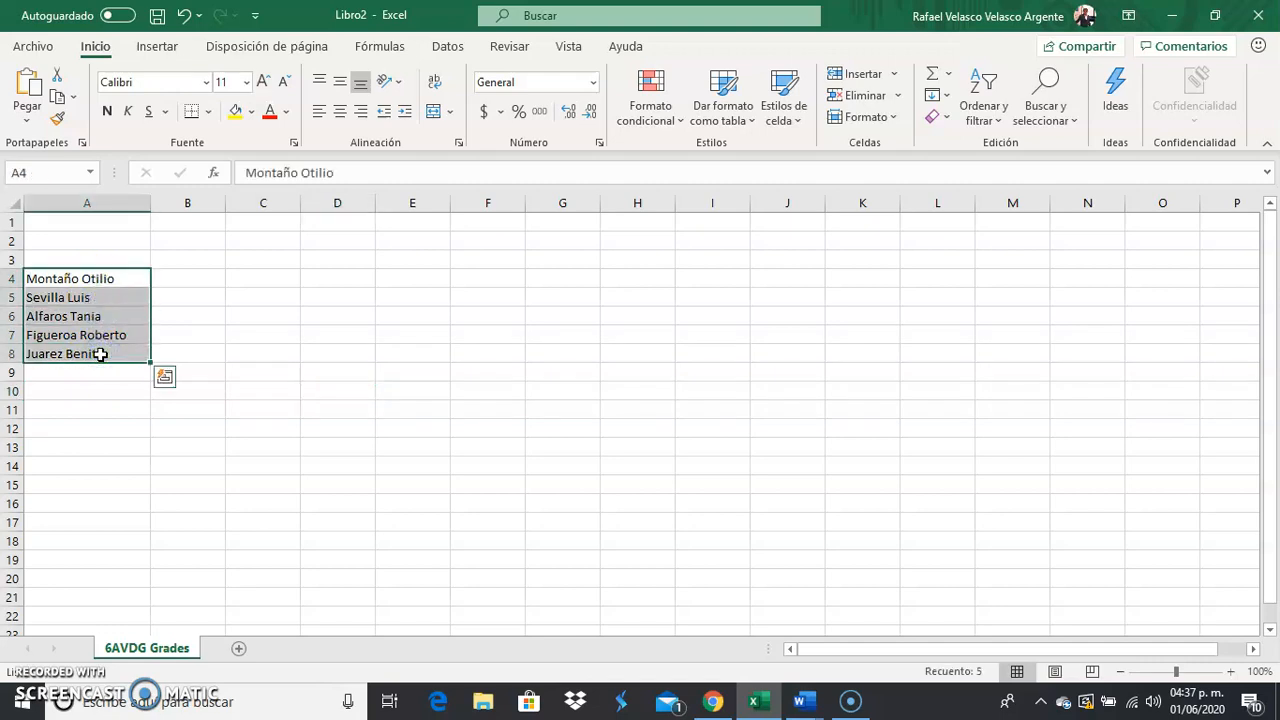
{"action": "left_click", "coordinate": [995, 123]}
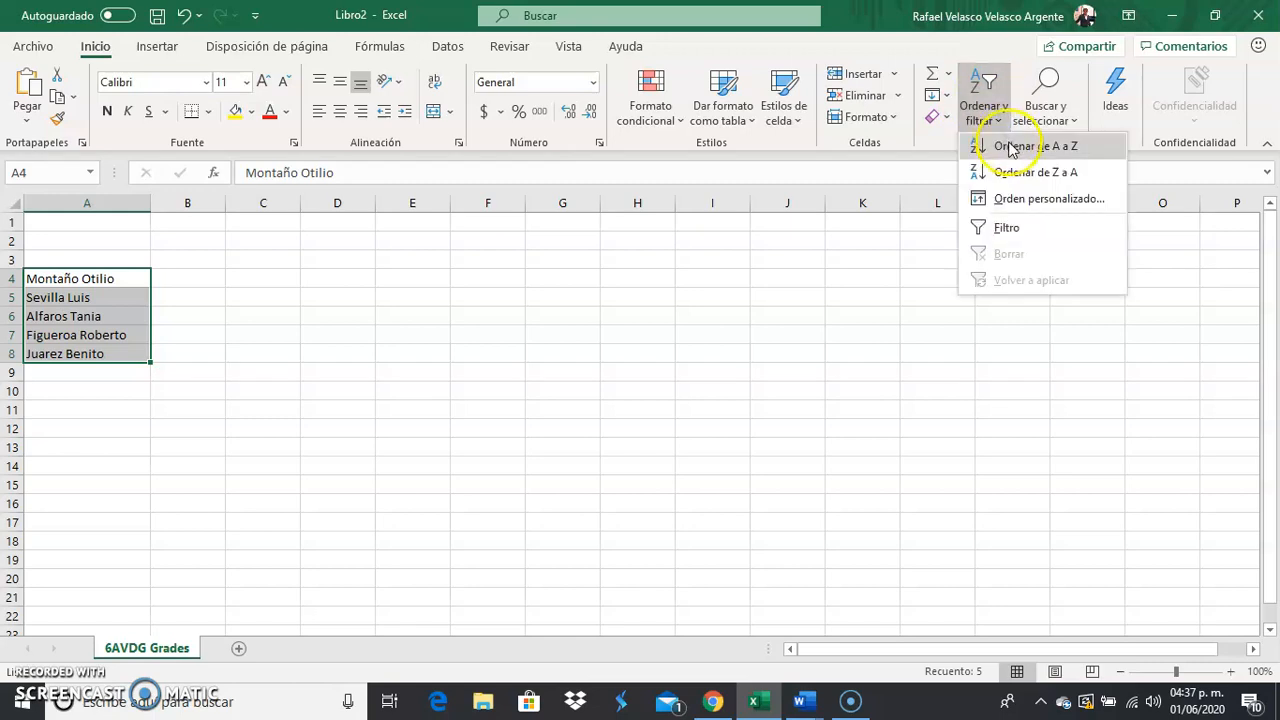
{"action": "left_click", "coordinate": [1010, 148]}
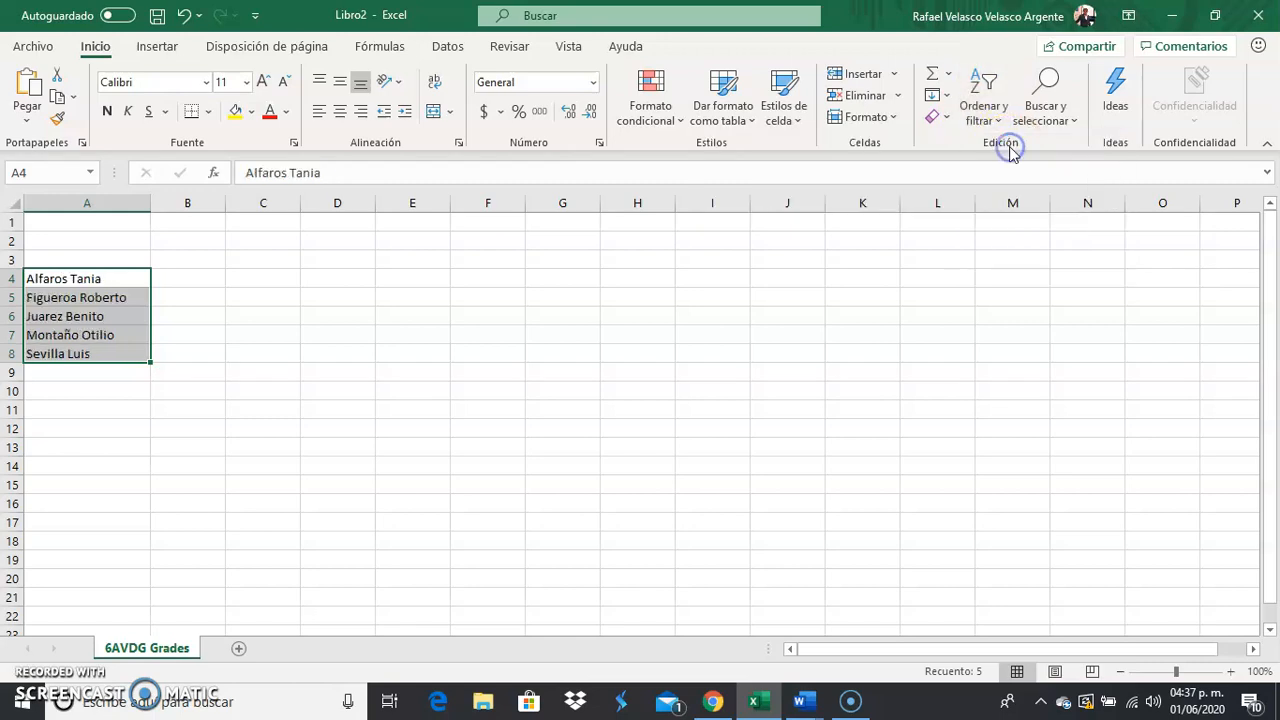
{"action": "left_click", "coordinate": [192, 304]}
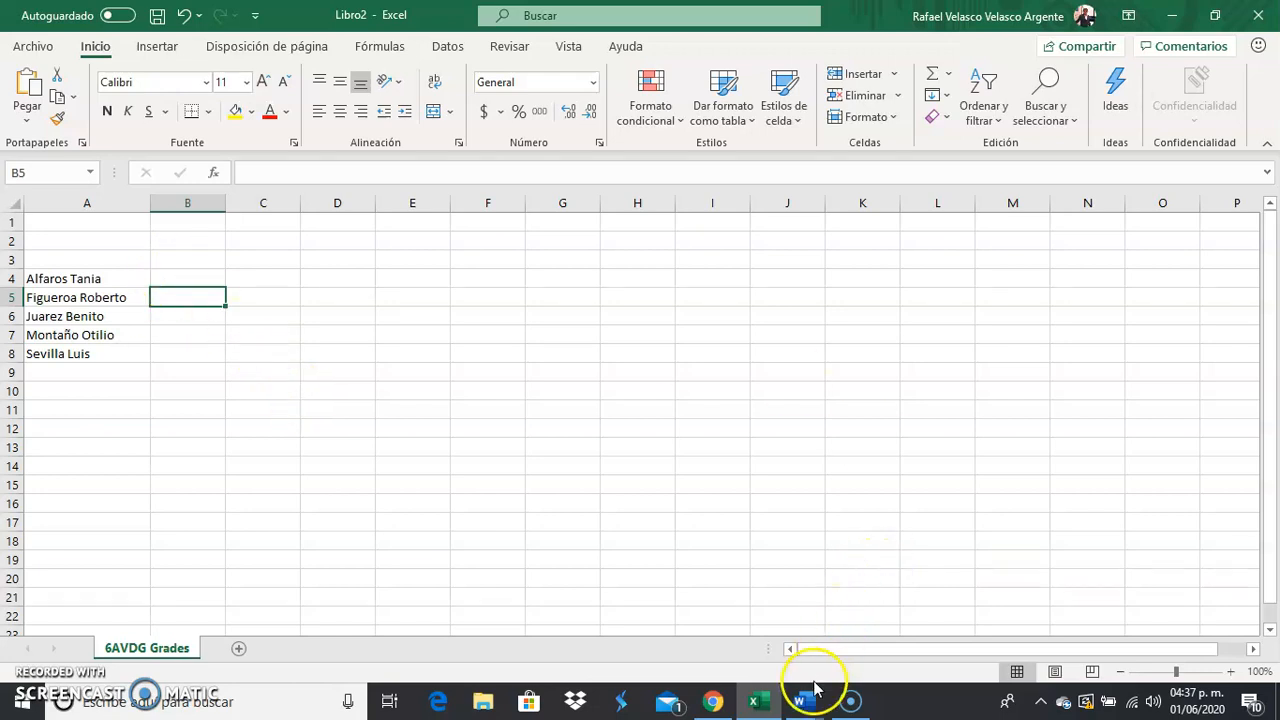
- Switch to the group information table in Word and review the evaluation criteria list before returning to the Excel sheet
{"action": "mouse_move", "coordinate": [813, 693]}
{"action": "left_click", "coordinate": [800, 598]}
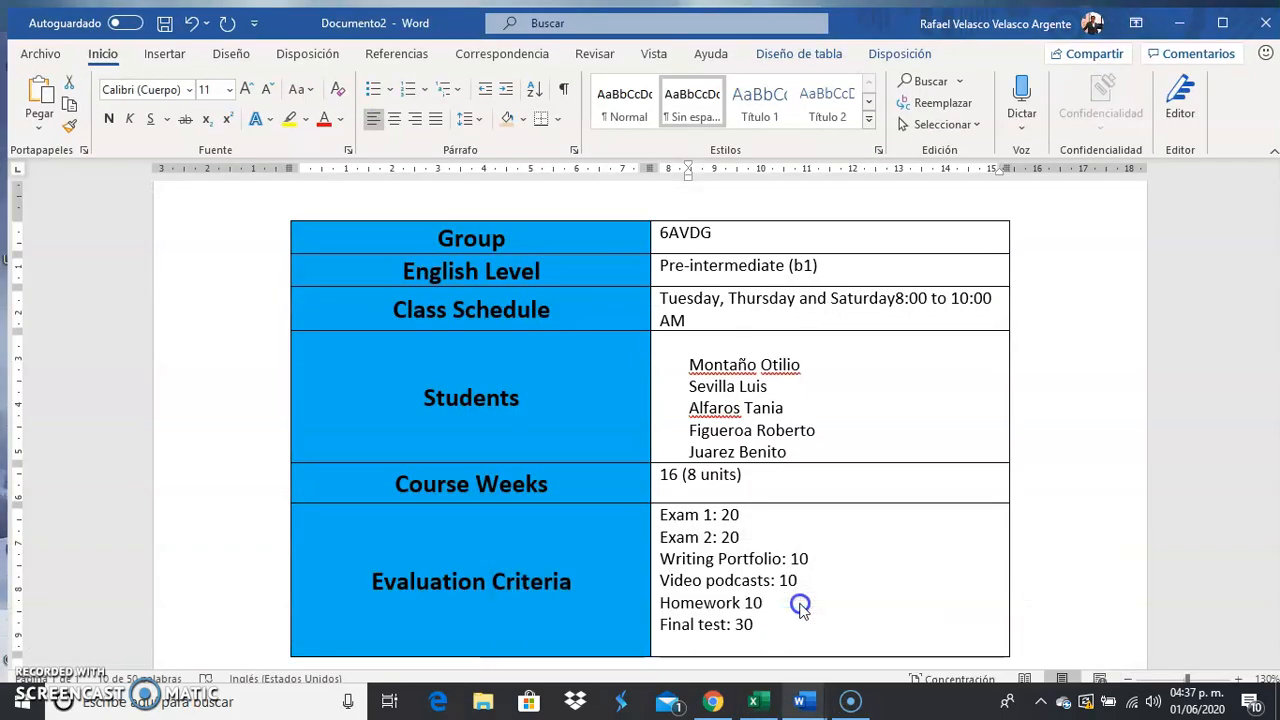
{"action": "left_click", "coordinate": [656, 508]}
{"action": "left_click_drag", "start_coordinate": [694, 517], "coordinate": [770, 620]}
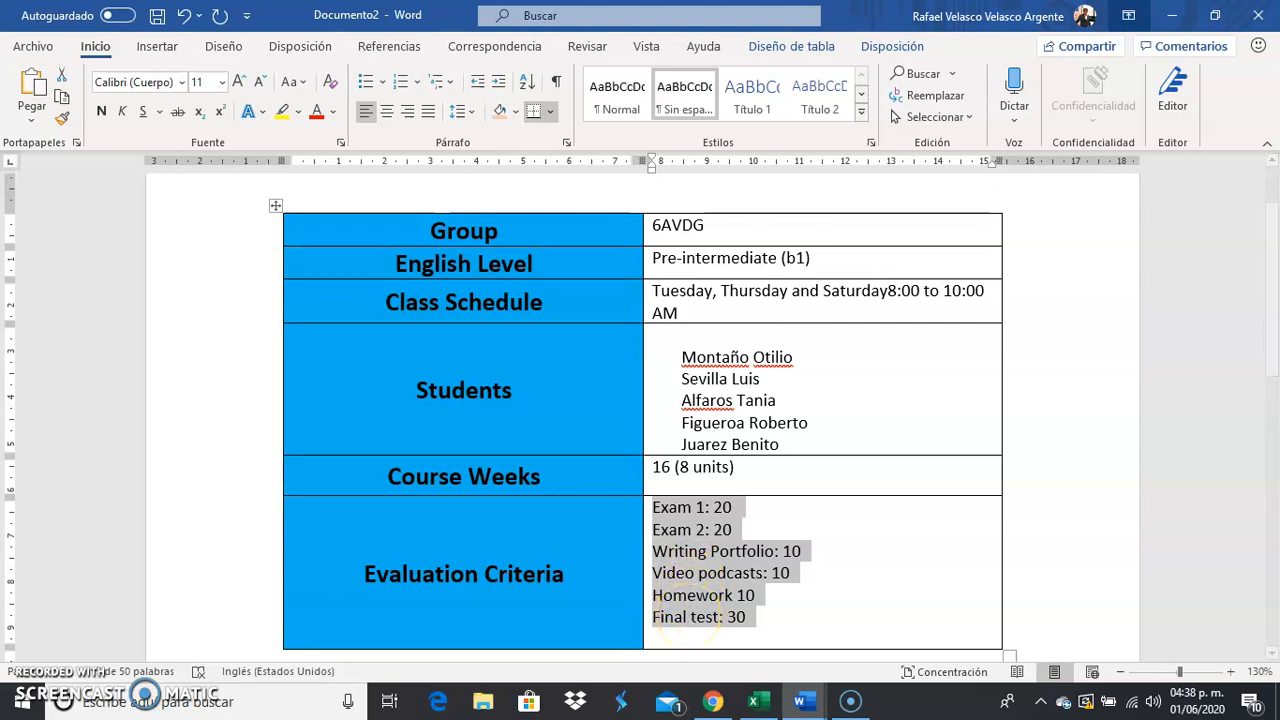
{"action": "left_click", "coordinate": [1172, 20]}
- Apply all borders to cells B3:G3 to form a header row with one cell for each evaluation criterion
{"action": "left_click_drag", "start_coordinate": [198, 260], "coordinate": [546, 262]}
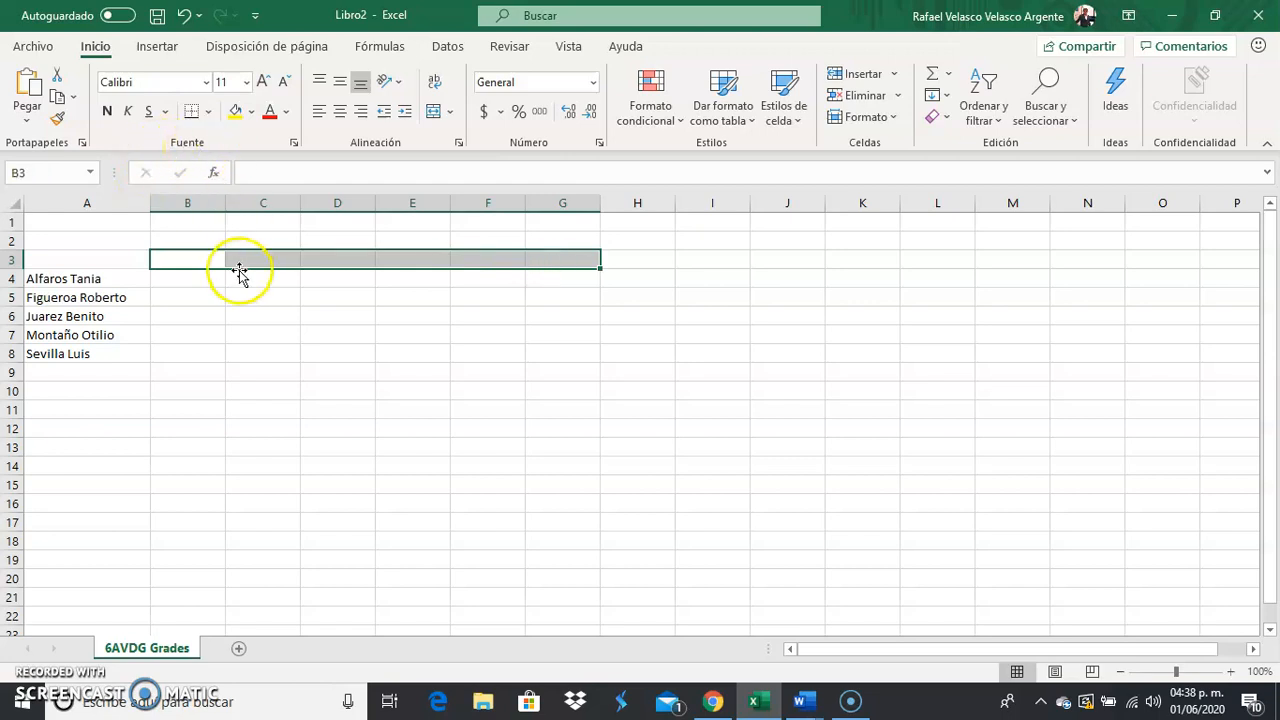
{"action": "left_click", "coordinate": [208, 115]}
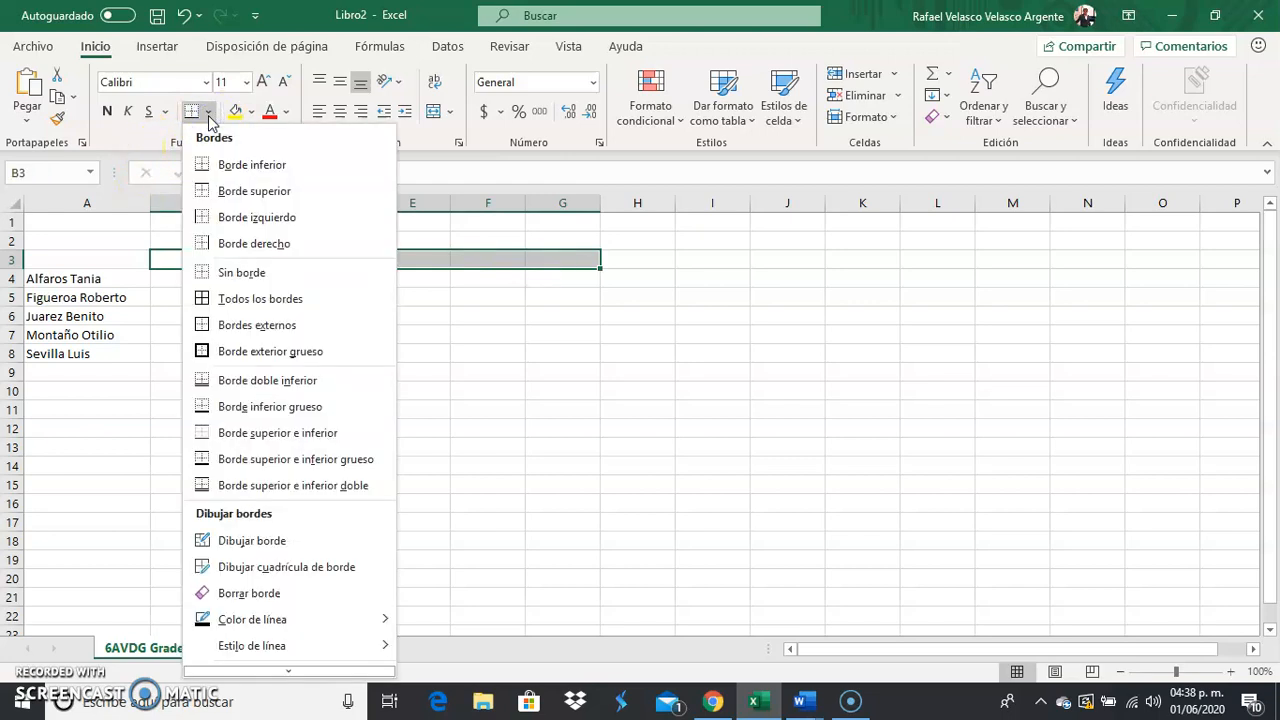
{"action": "left_click", "coordinate": [249, 297]}
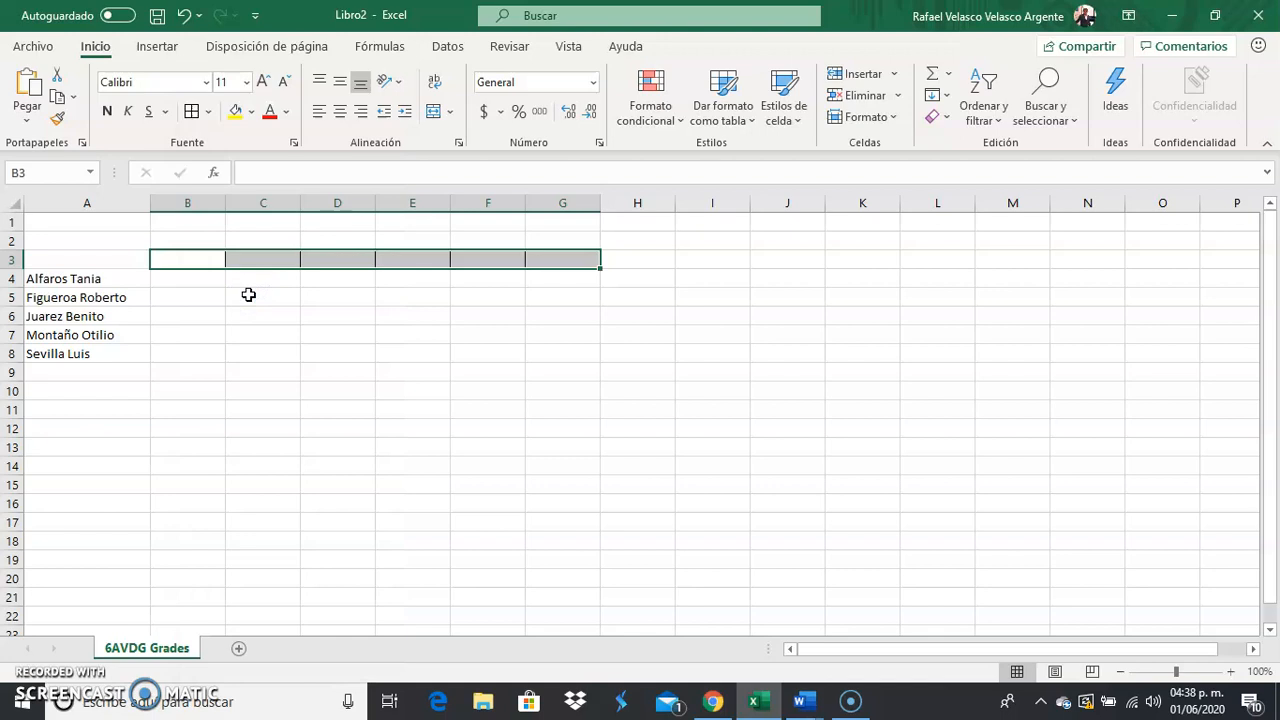
{"action": "left_click", "coordinate": [186, 258]}
{"action": "left_click", "coordinate": [277, 262]}
{"action": "left_click", "coordinate": [354, 260]}
{"action": "left_click", "coordinate": [446, 262]}
{"action": "left_click", "coordinate": [486, 258]}
{"action": "left_click", "coordinate": [563, 254]}
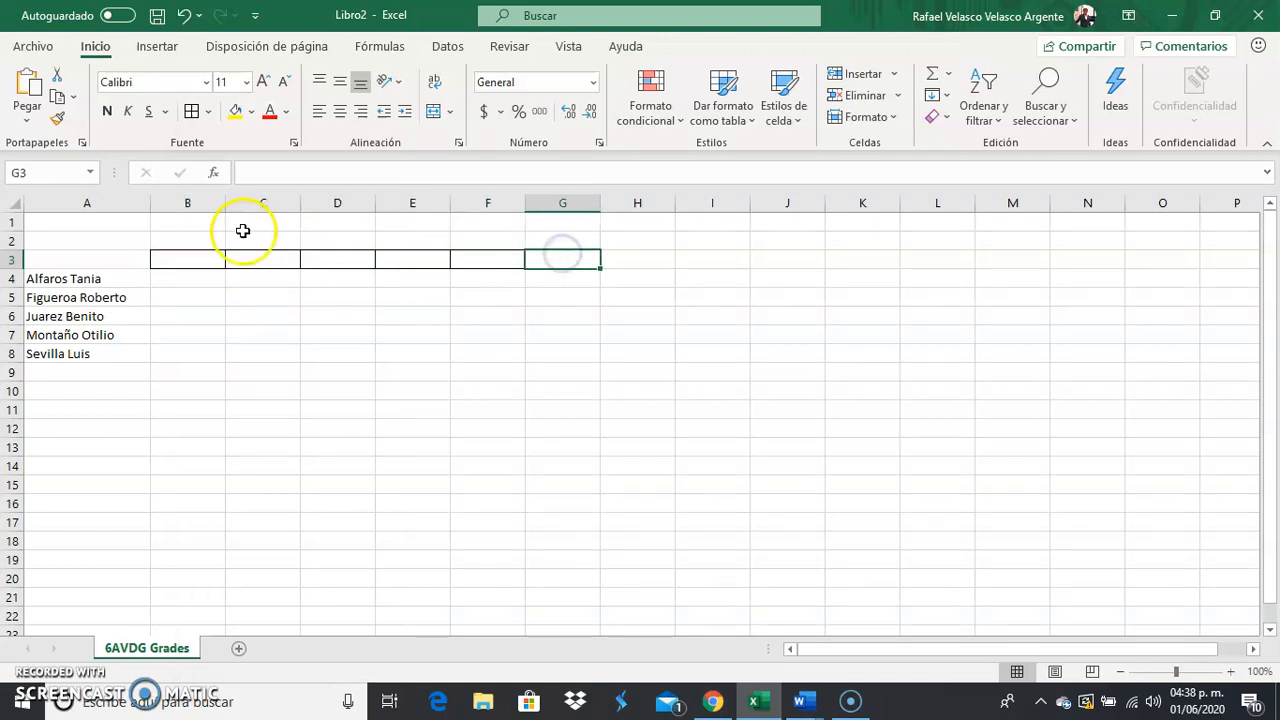
- Enter the headers "Exam 1" in B3 and "Exam 2" in C3, consulting the evaluation criteria in Word
{"action": "left_click", "coordinate": [195, 260]}
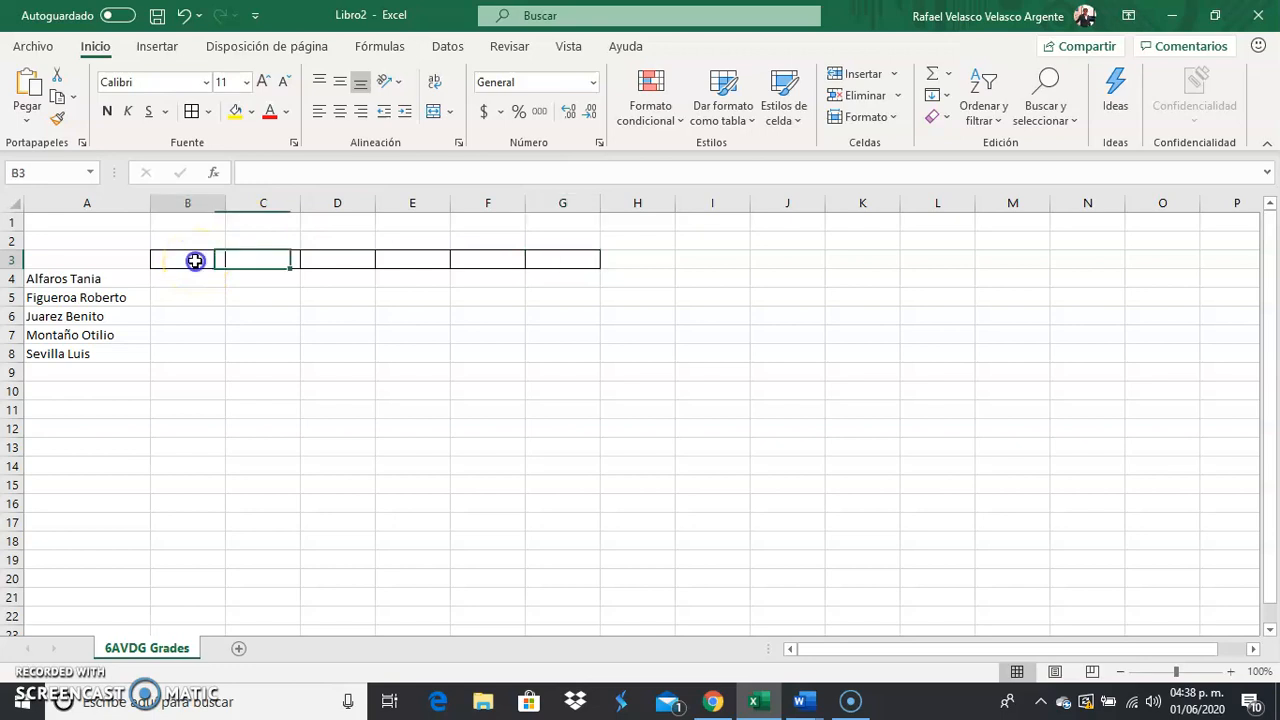
{"action": "left_click", "coordinate": [282, 177]}
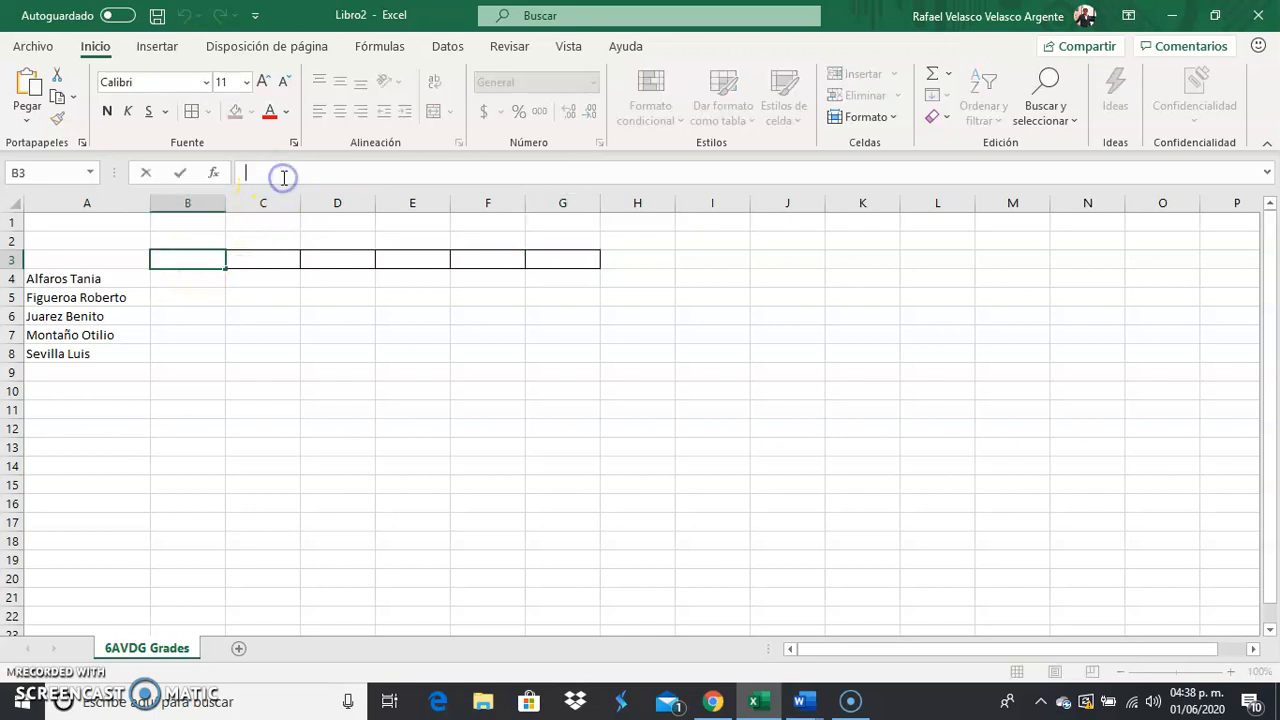
{"action": "left_click", "coordinate": [1170, 14]}
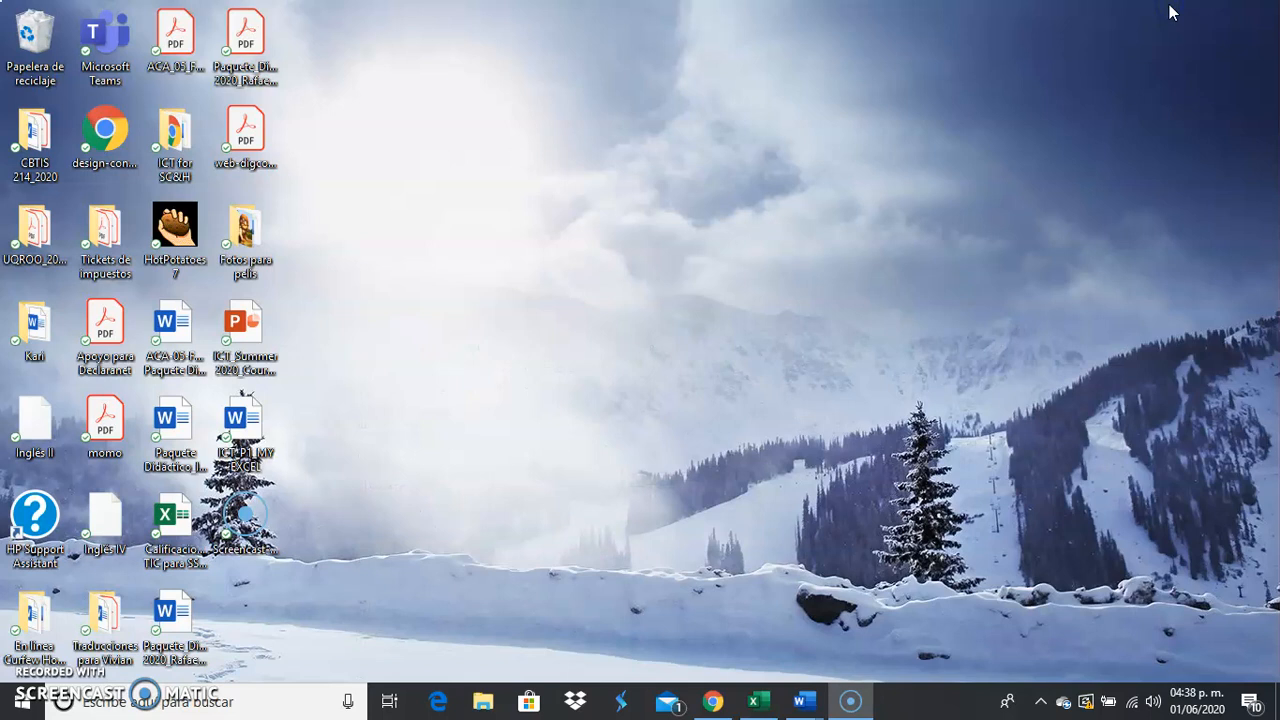
{"action": "mouse_move", "coordinate": [800, 702]}
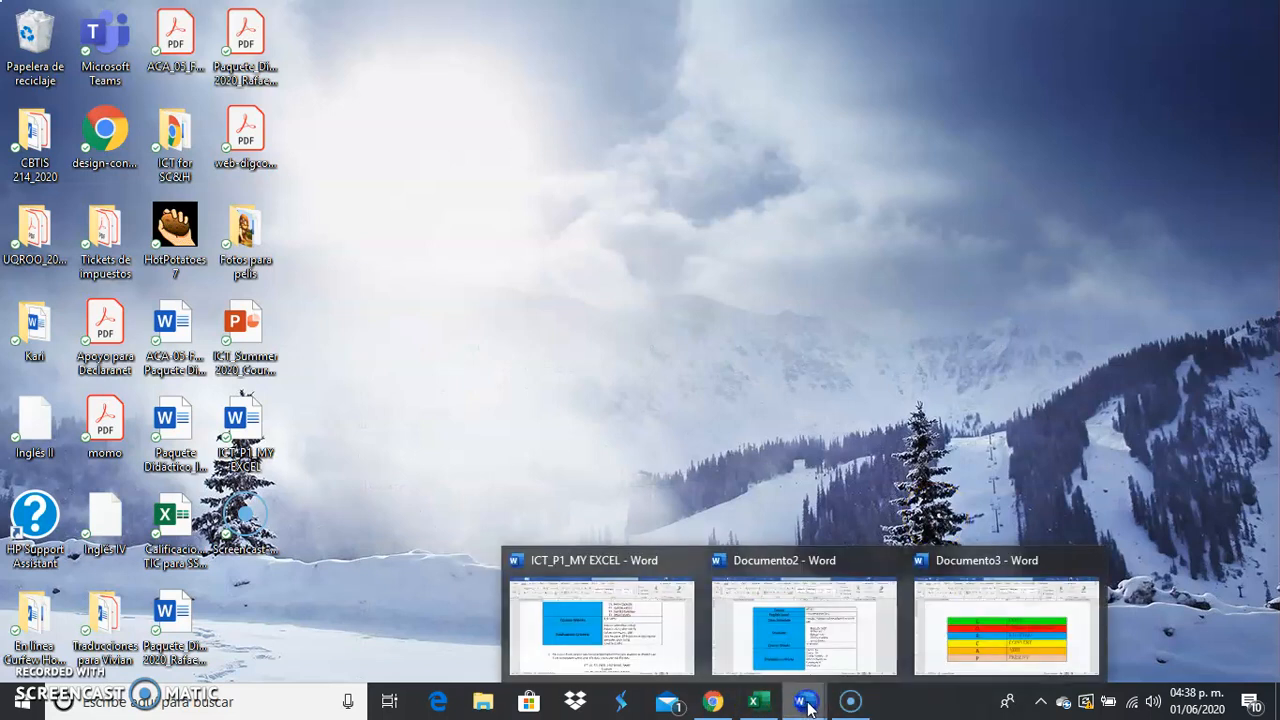
{"action": "left_click", "coordinate": [822, 625]}
{"action": "left_click", "coordinate": [1170, 14]}
{"action": "left_click", "coordinate": [757, 702]}
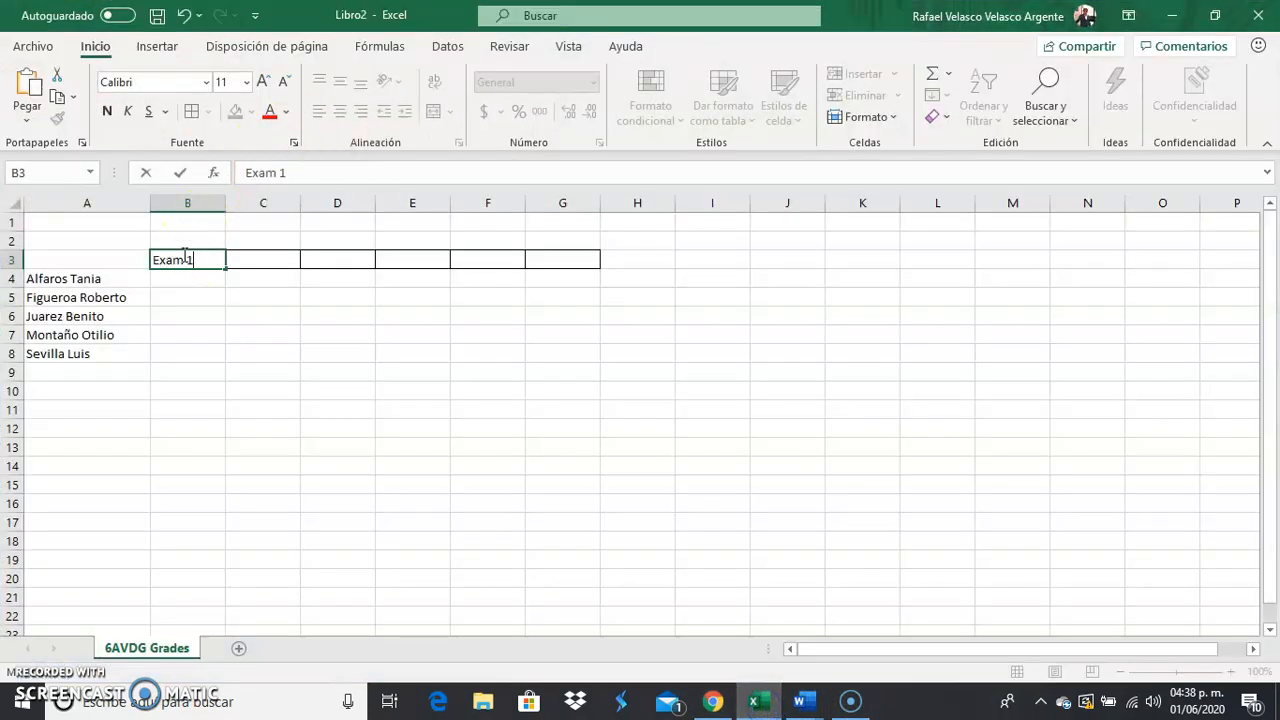
{"action": "left_click", "coordinate": [240, 259]}
{"action": "left_click", "coordinate": [283, 163]}
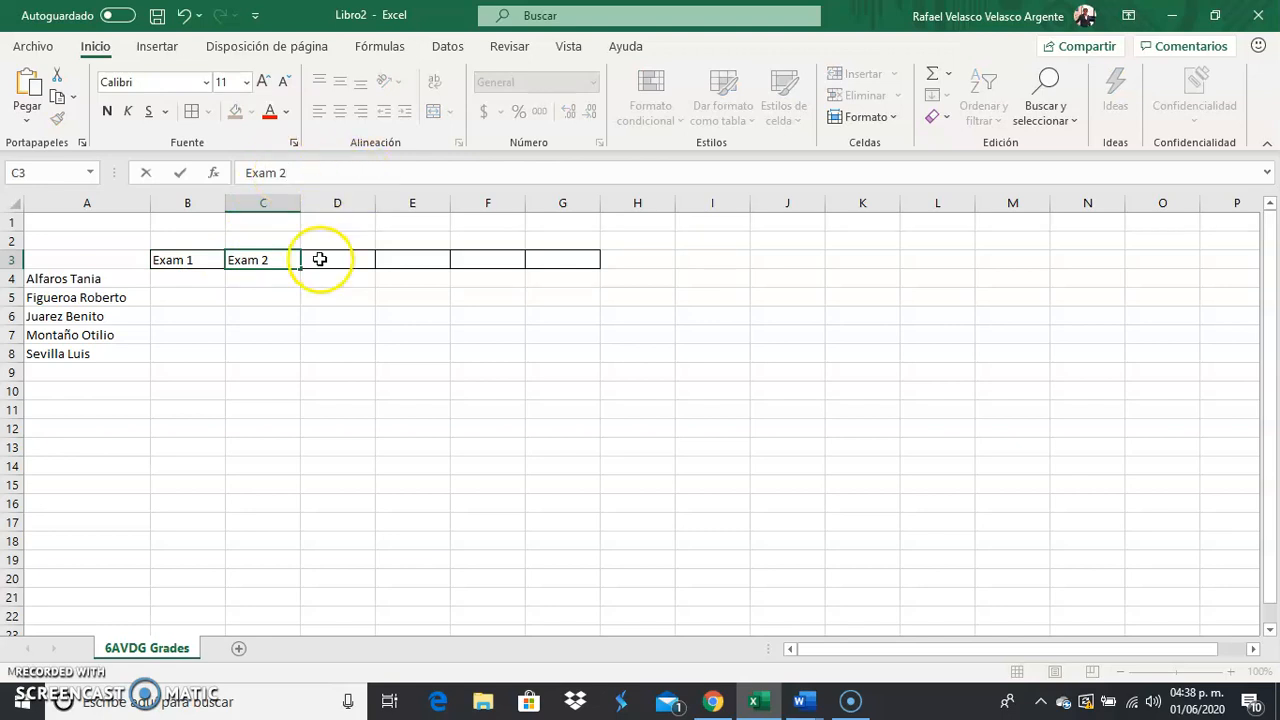
- Recheck the criteria in Word, enter "Writing Port" in D3 of the Excel sheet and widen column D slightly
{"action": "left_click", "coordinate": [811, 707]}
{"action": "left_click", "coordinate": [804, 704]}
{"action": "right_click", "coordinate": [804, 704]}
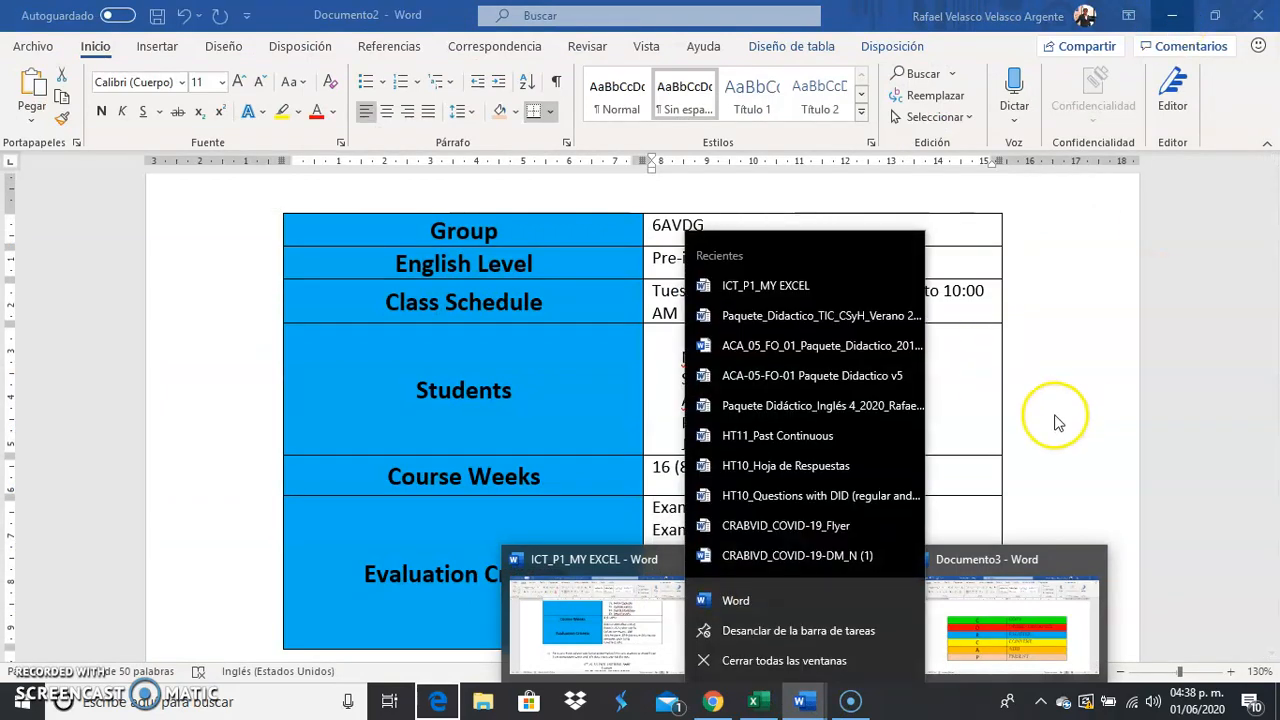
{"action": "left_click", "coordinate": [1059, 423]}
{"action": "left_click", "coordinate": [1109, 307]}
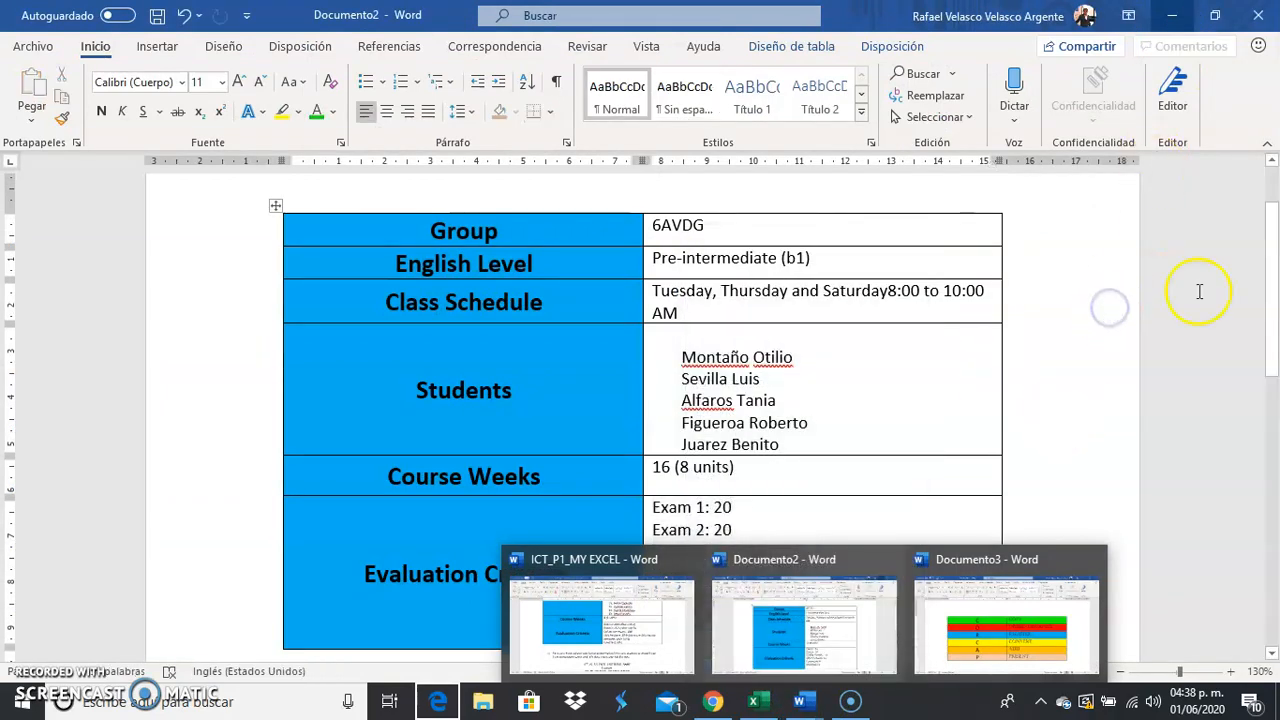
{"action": "scroll", "coordinate": [1230, 290], "scroll_direction": "down", "scroll_amount": 2}
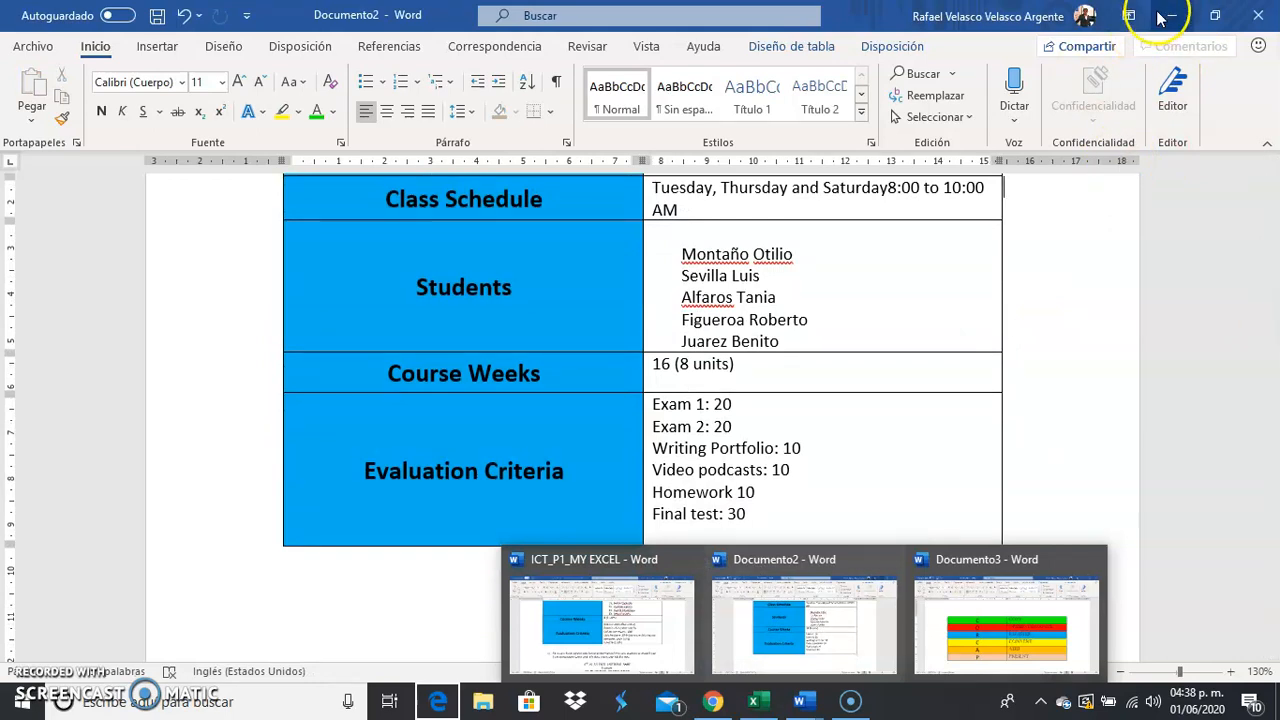
{"action": "left_click", "coordinate": [1160, 16]}
{"action": "left_click", "coordinate": [329, 262]}
{"action": "type", "text": "Writing Port"}
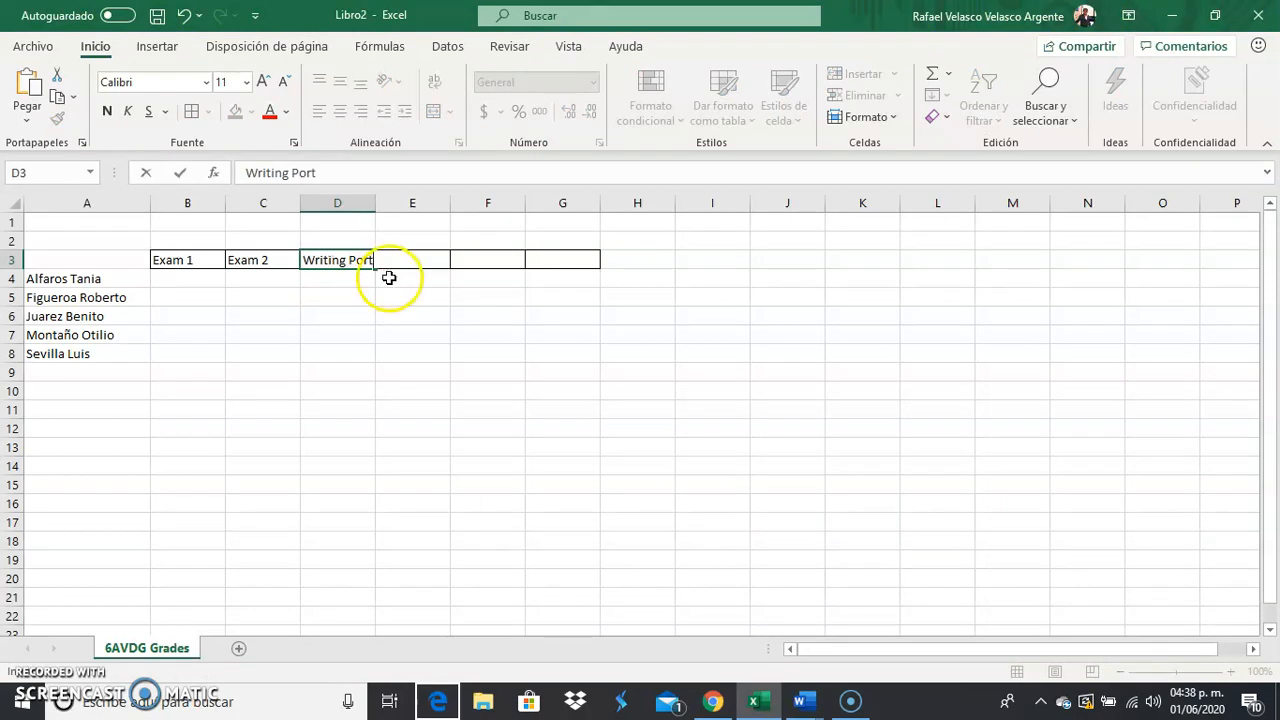
{"action": "left_click_drag", "start_coordinate": [374, 203], "coordinate": [385, 204]}
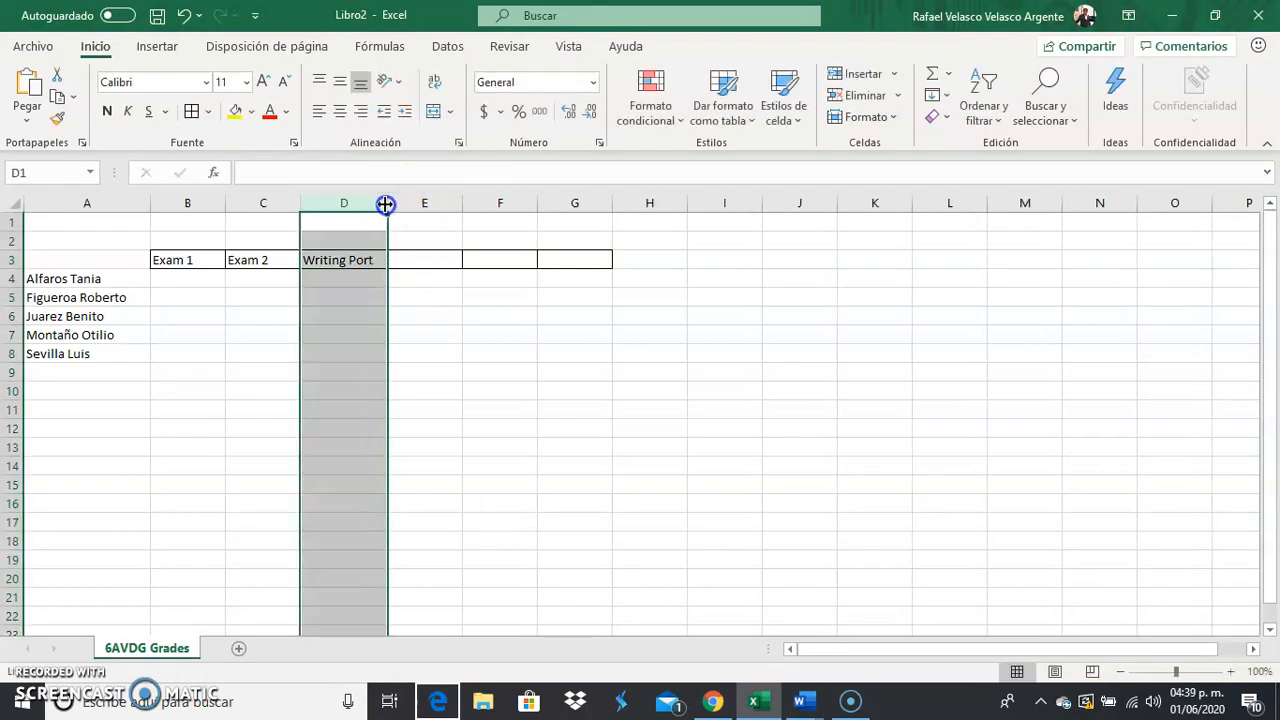
- Enter "Videopodcasts" in E3 and widen column E to fit the header
{"action": "left_click", "coordinate": [424, 262]}
{"action": "type", "text": "Videopodcas"}
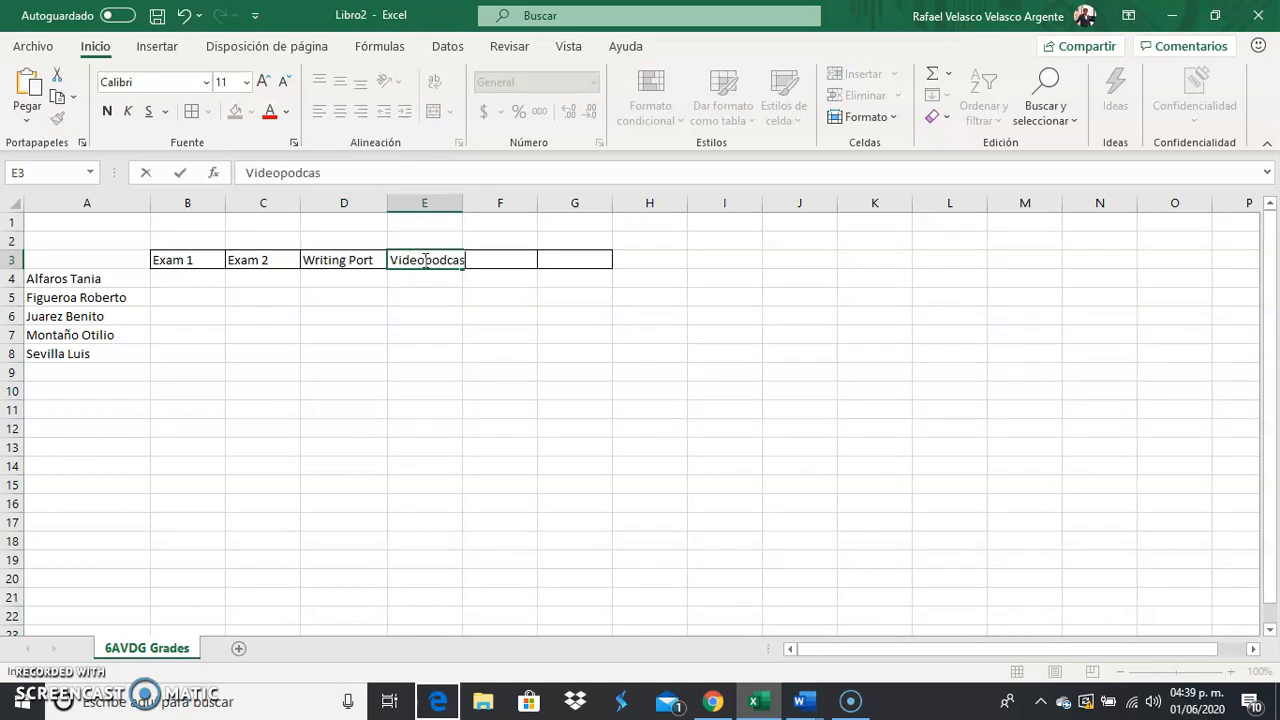
{"action": "left_click", "coordinate": [490, 243]}
{"action": "left_click_drag", "start_coordinate": [463, 207], "coordinate": [494, 205]}
- Consult the remaining criteria in Word and enter "Homework" in F3 and "Final Test" in G3 of the Excel sheet
{"action": "left_click", "coordinate": [531, 262]}
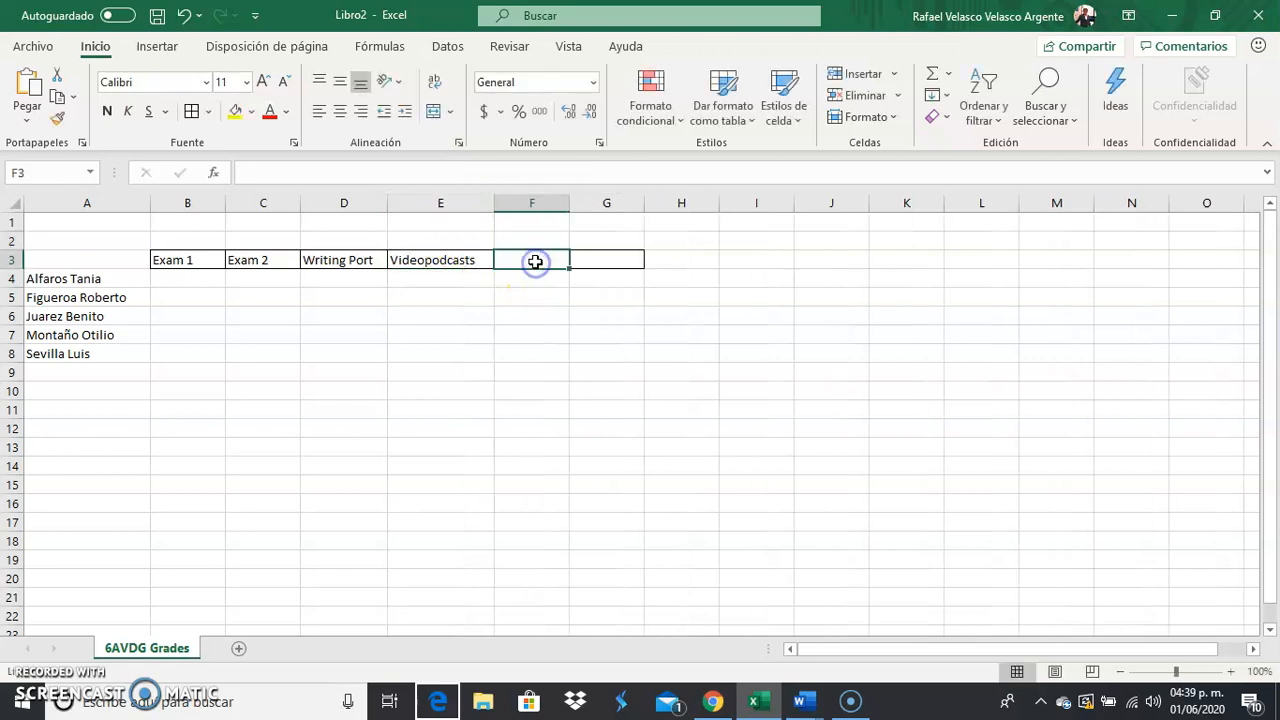
{"action": "left_click", "coordinate": [837, 706]}
{"action": "left_click", "coordinate": [800, 700]}
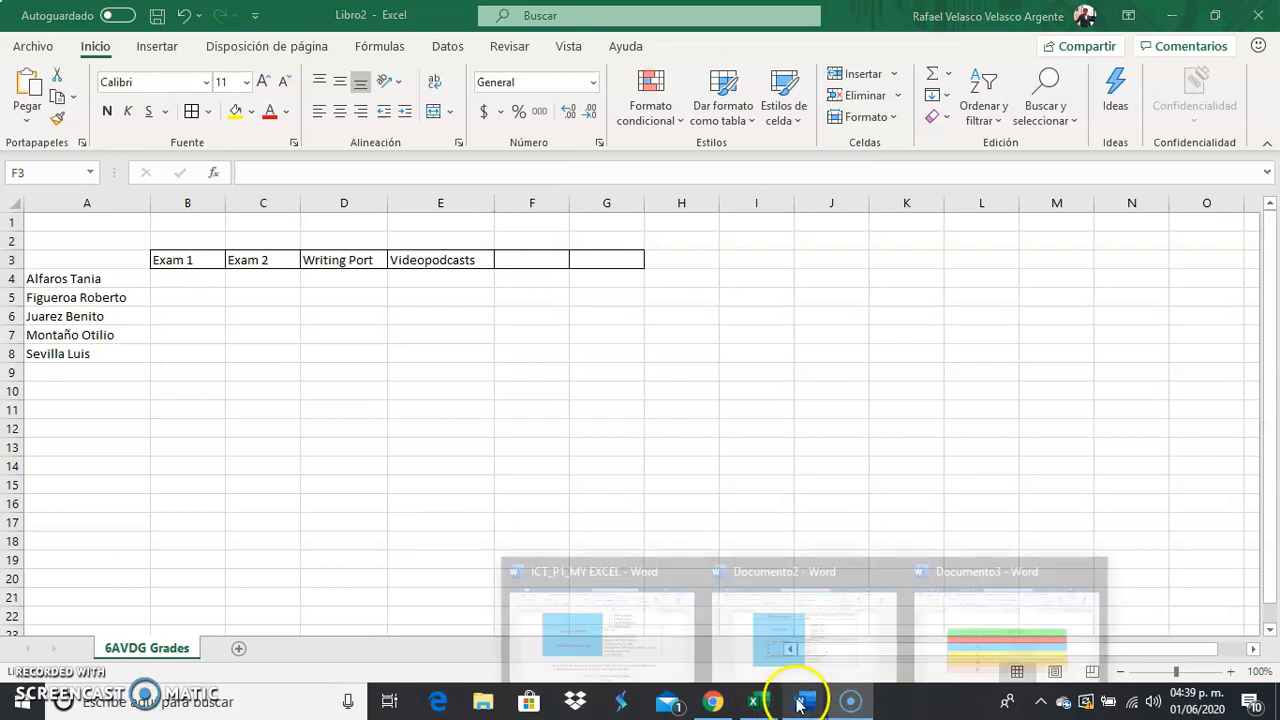
{"action": "left_click", "coordinate": [829, 634]}
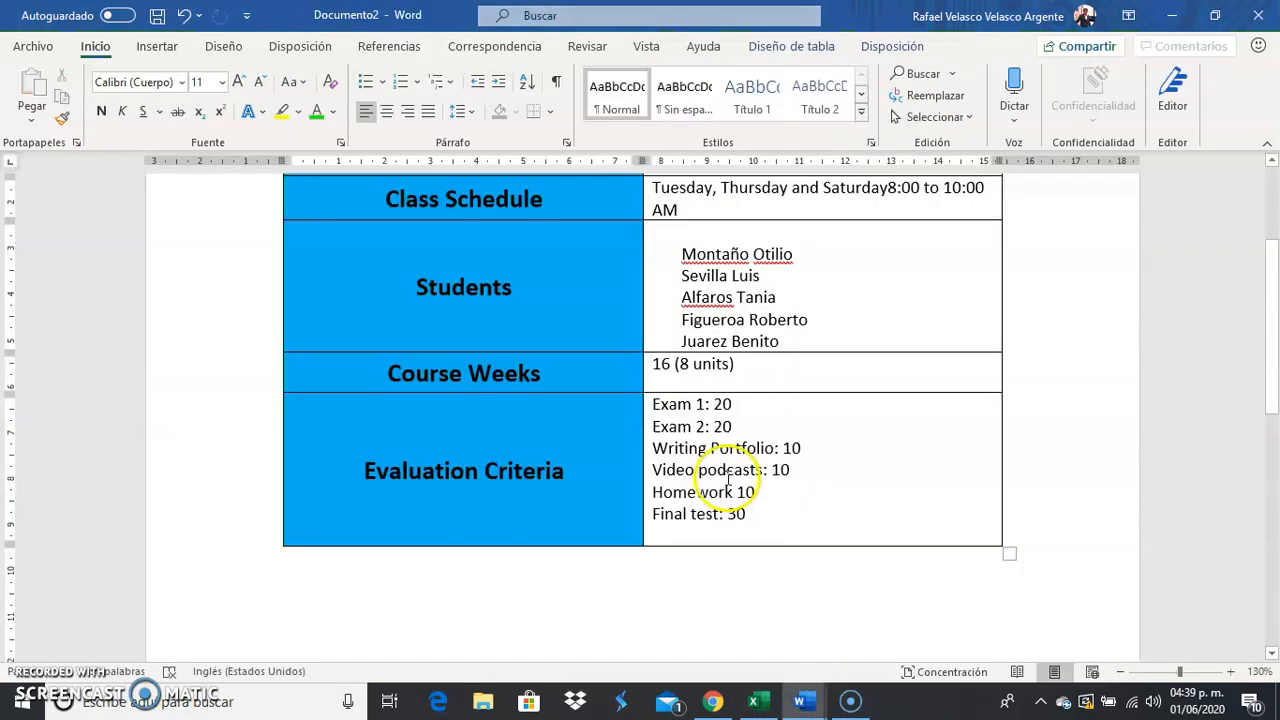
{"action": "left_click", "coordinate": [1174, 14]}
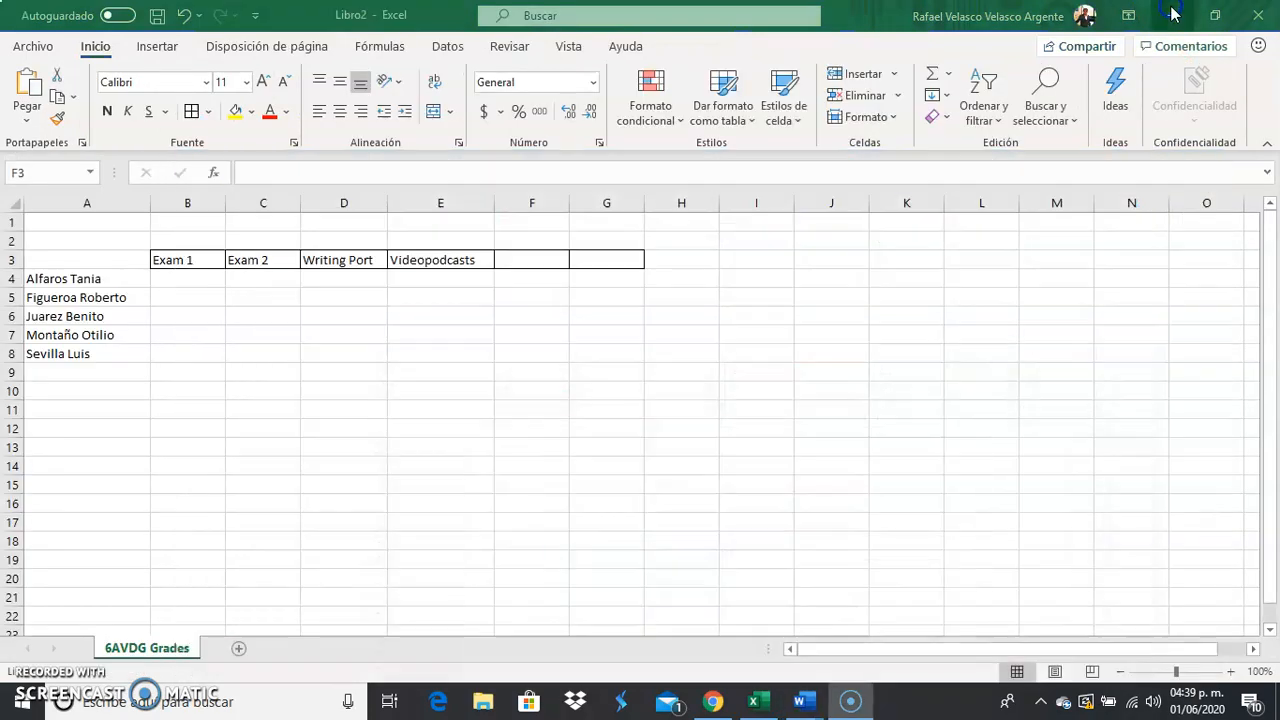
{"action": "left_click", "coordinate": [524, 257]}
{"action": "type", "text": "Homework"}
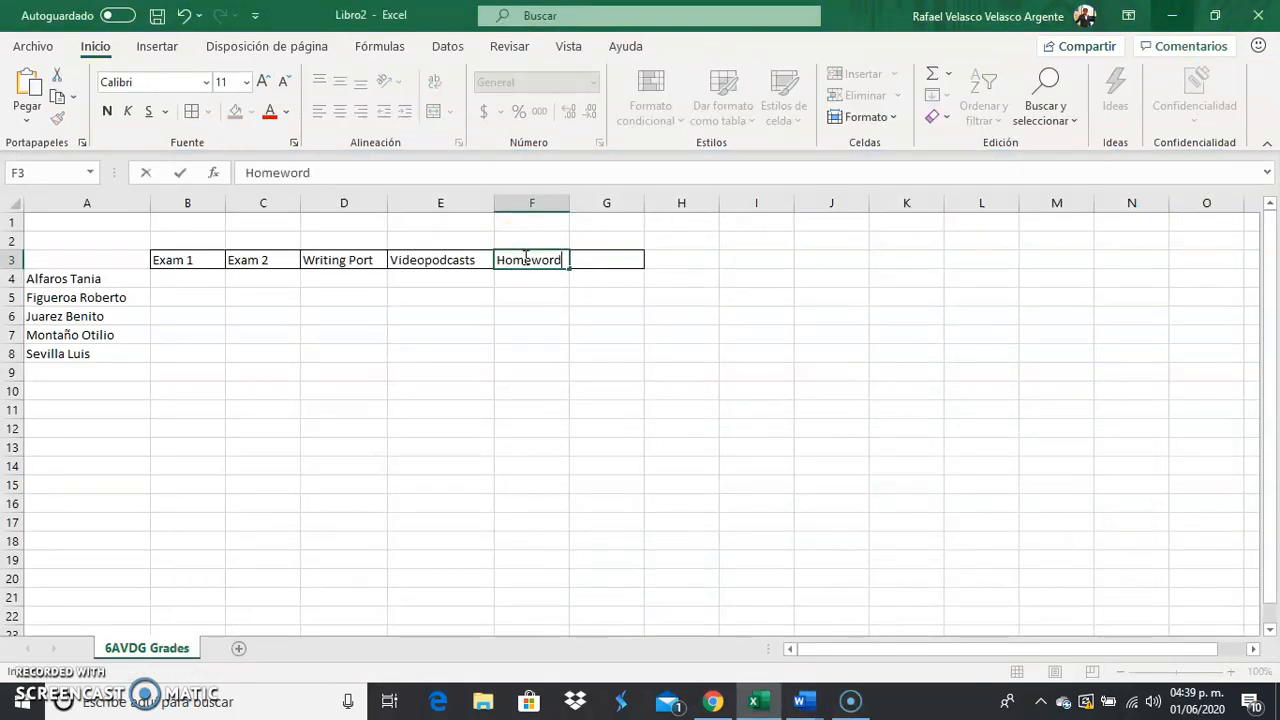
{"action": "key", "text": "Tab"}
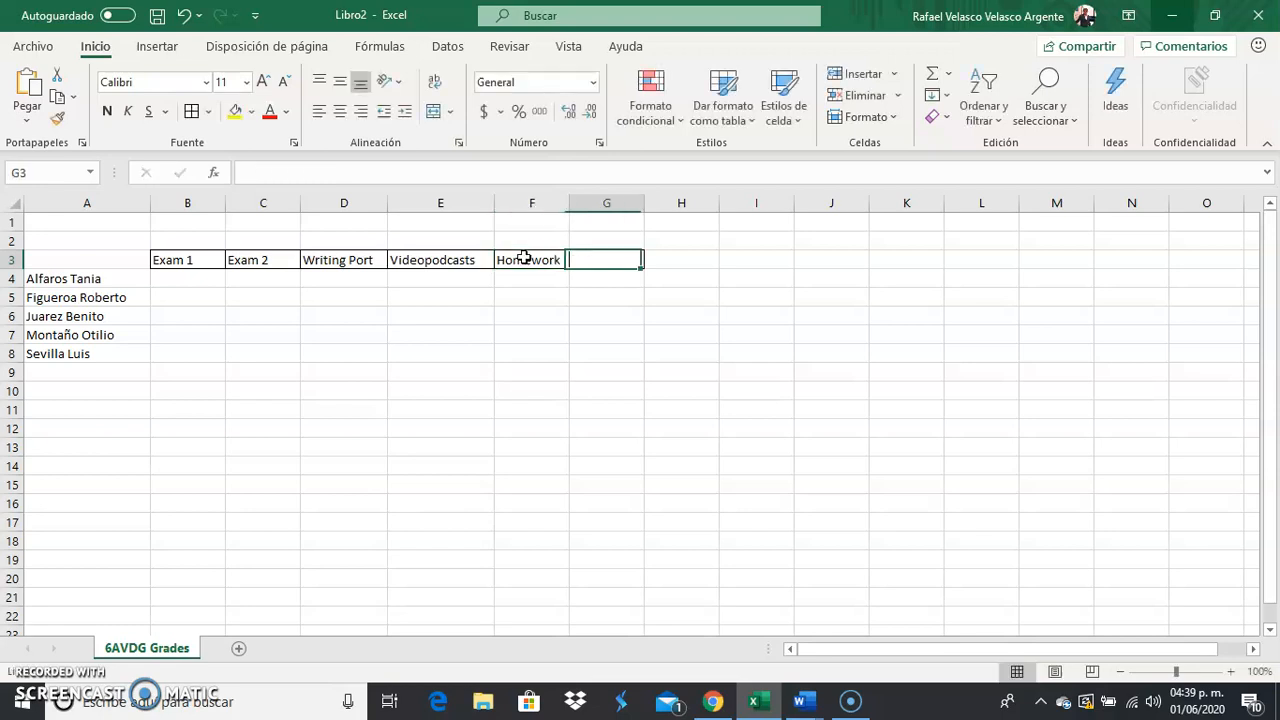
{"action": "left_click", "coordinate": [469, 165]}
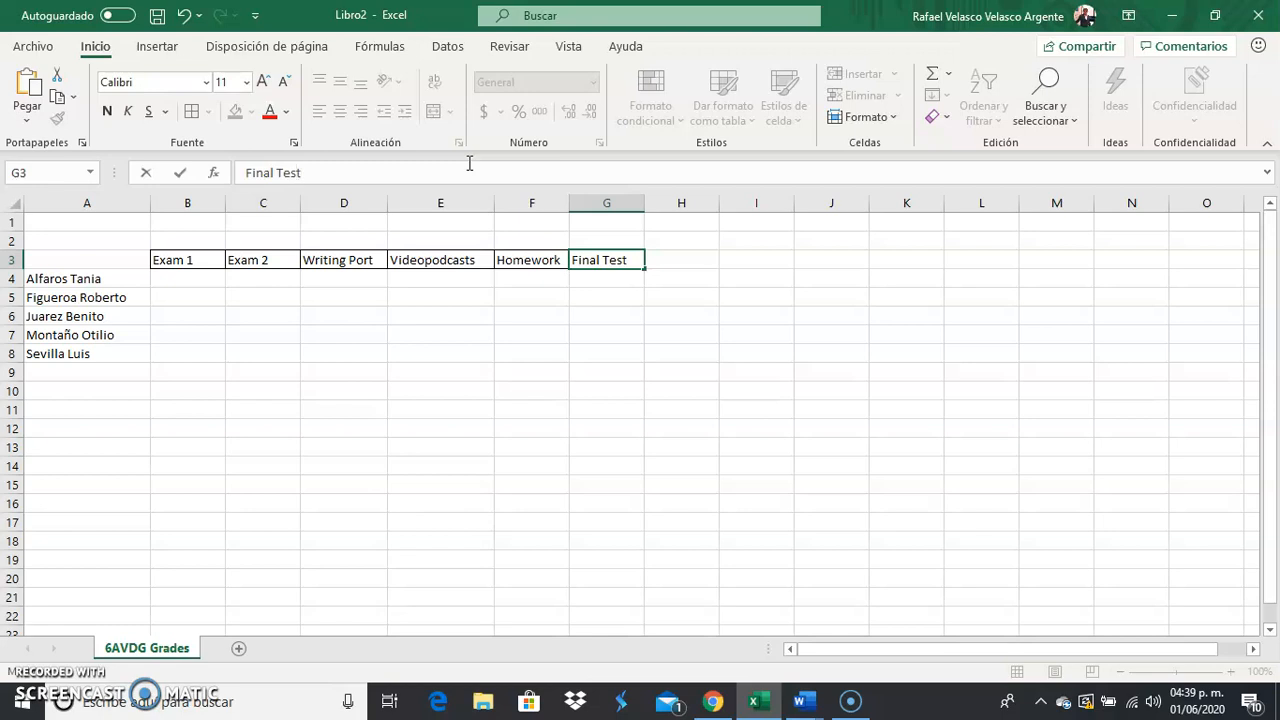
{"action": "type", "text": "Final Test"}
{"action": "left_click", "coordinate": [566, 298]}
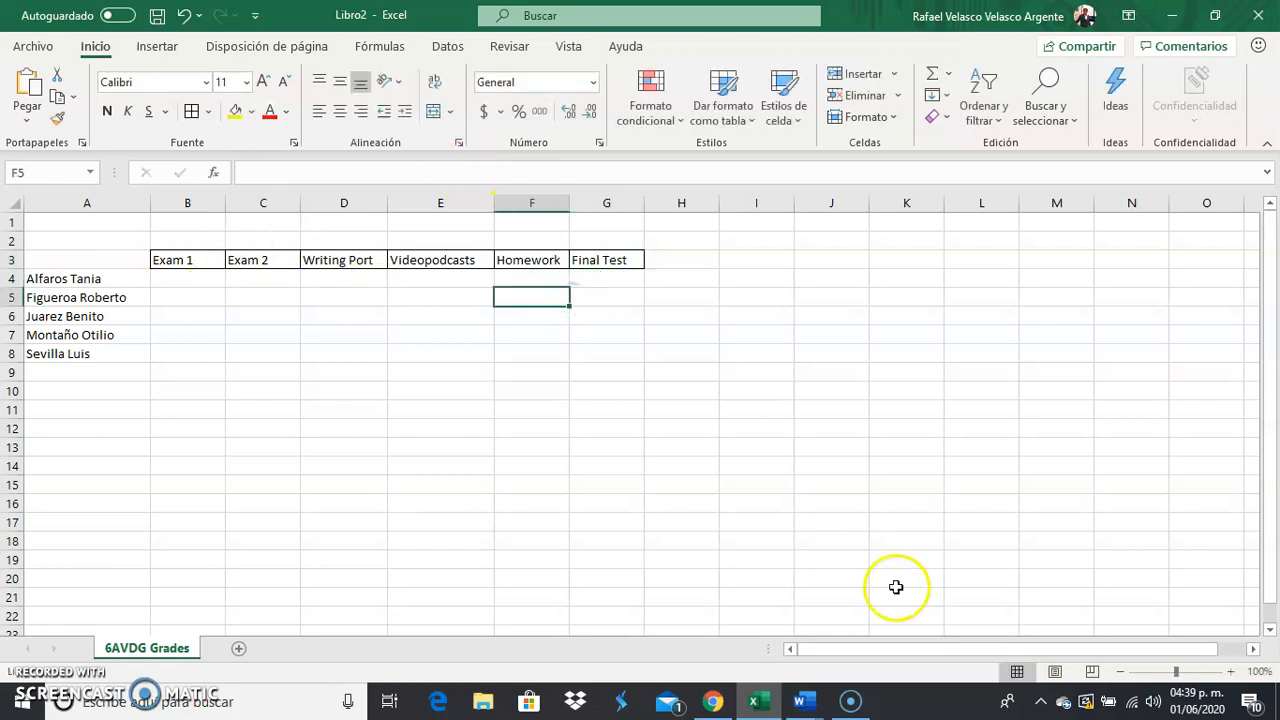
- Check the criteria weights in Word and enter 20, 20, 10, 10, 10 and 30 above the headers in B2:G2
{"action": "left_click", "coordinate": [805, 703]}
{"action": "mouse_move", "coordinate": [808, 650]}
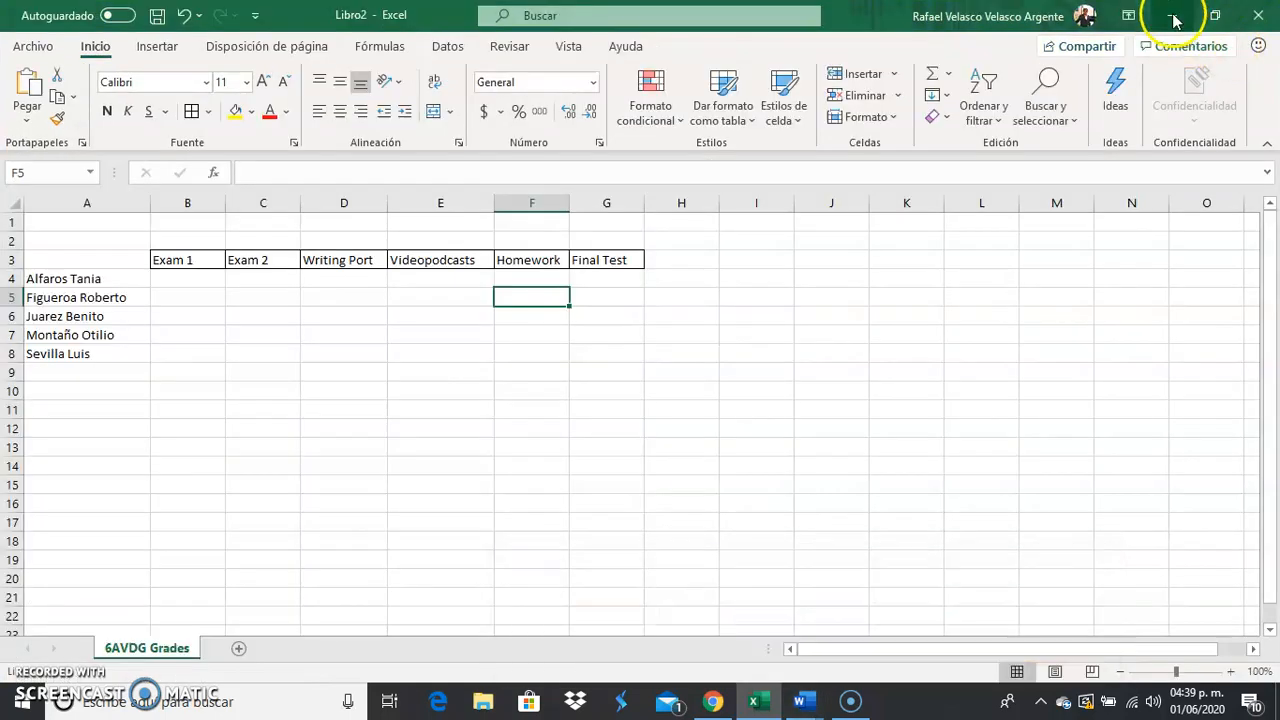
{"action": "left_click", "coordinate": [1174, 14]}
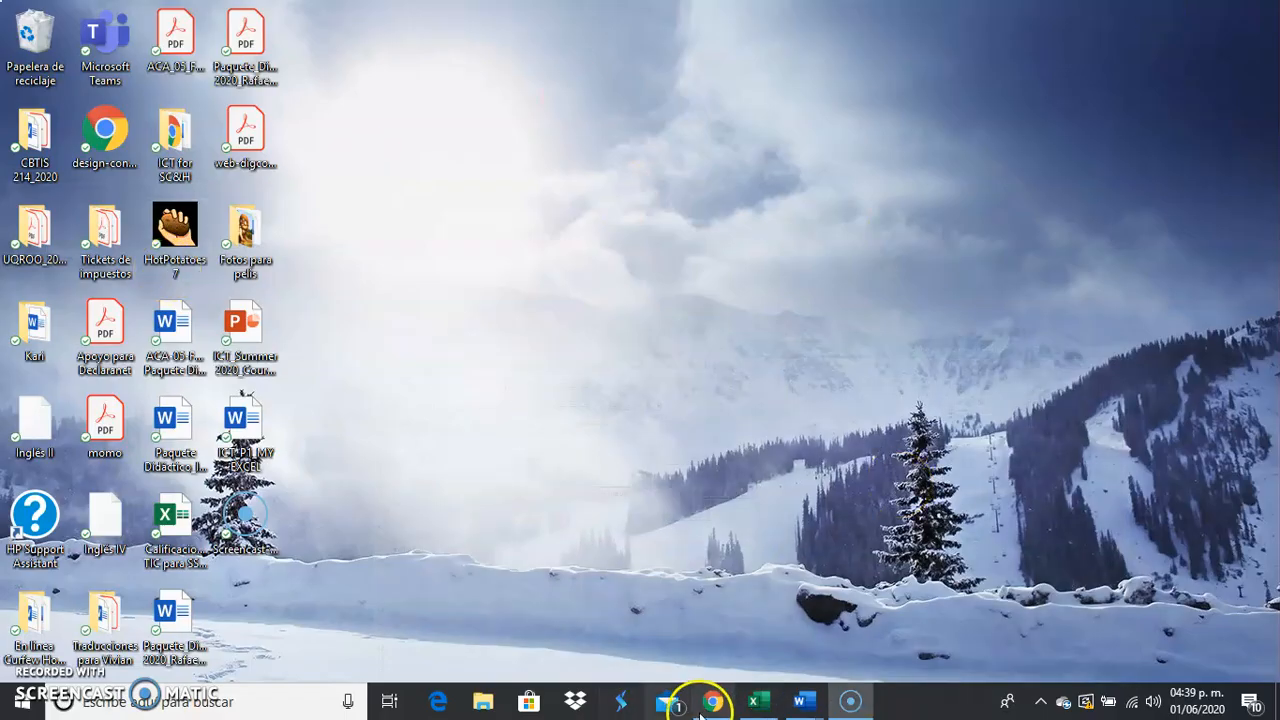
{"action": "left_click", "coordinate": [759, 703]}
{"action": "left_click", "coordinate": [206, 241]}
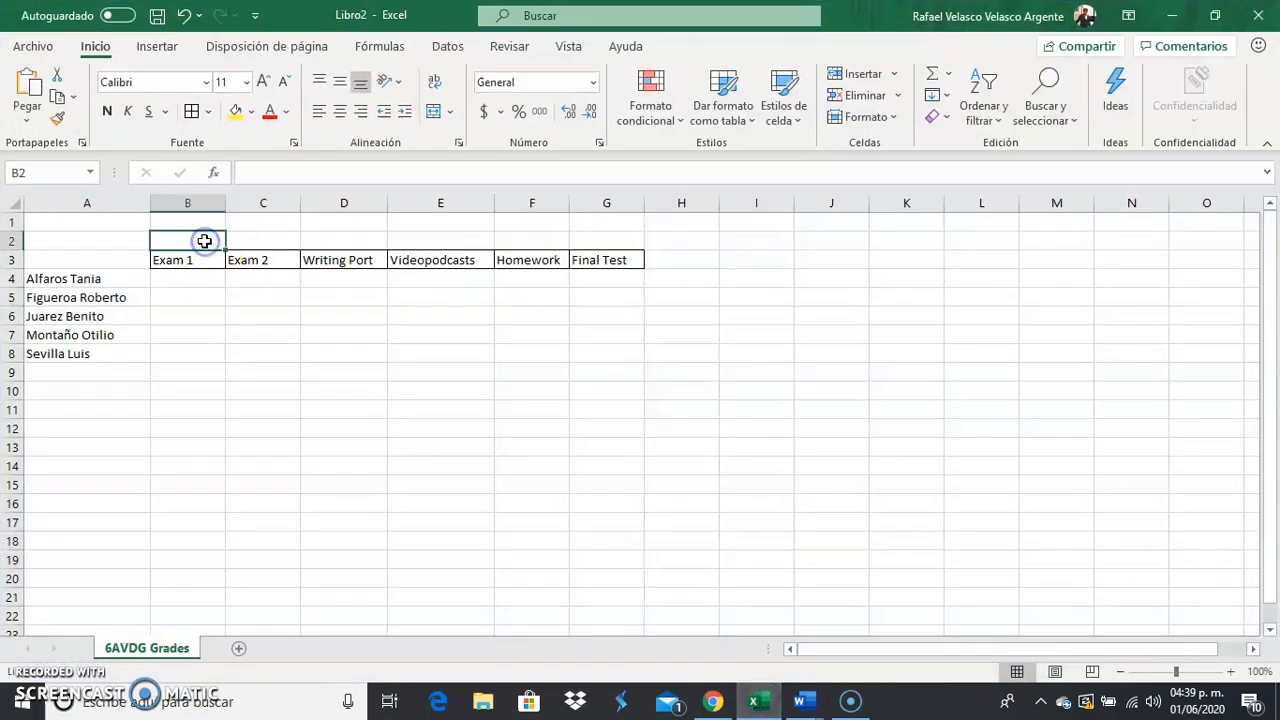
{"action": "type", "text": "2"}
{"action": "key", "text": "Tab"}
{"action": "type", "text": "20"}
{"action": "key", "text": "Tab"}
{"action": "type", "text": "10"}
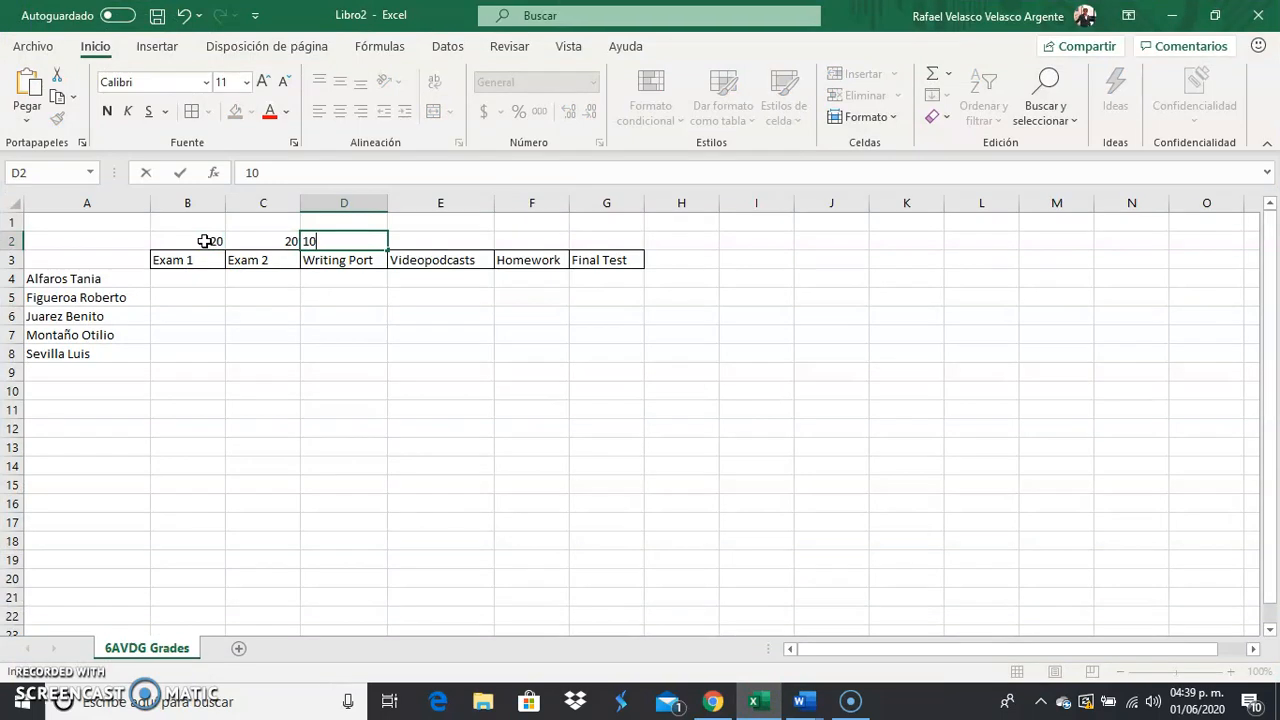
{"action": "key", "text": "Tab"}
{"action": "type", "text": "10"}
{"action": "key", "text": "Tab"}
{"action": "type", "text": "10"}
{"action": "key", "text": "Tab"}
{"action": "type", "text": "30"}
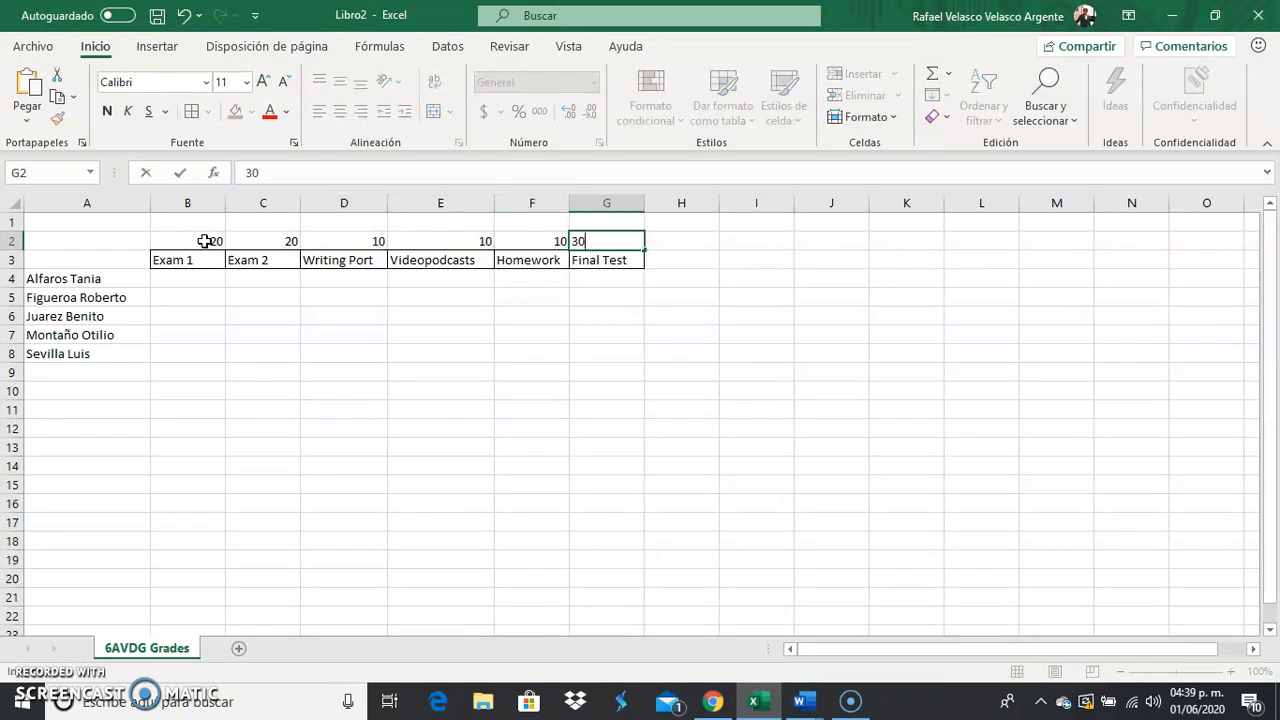
{"action": "left_click", "coordinate": [413, 319]}
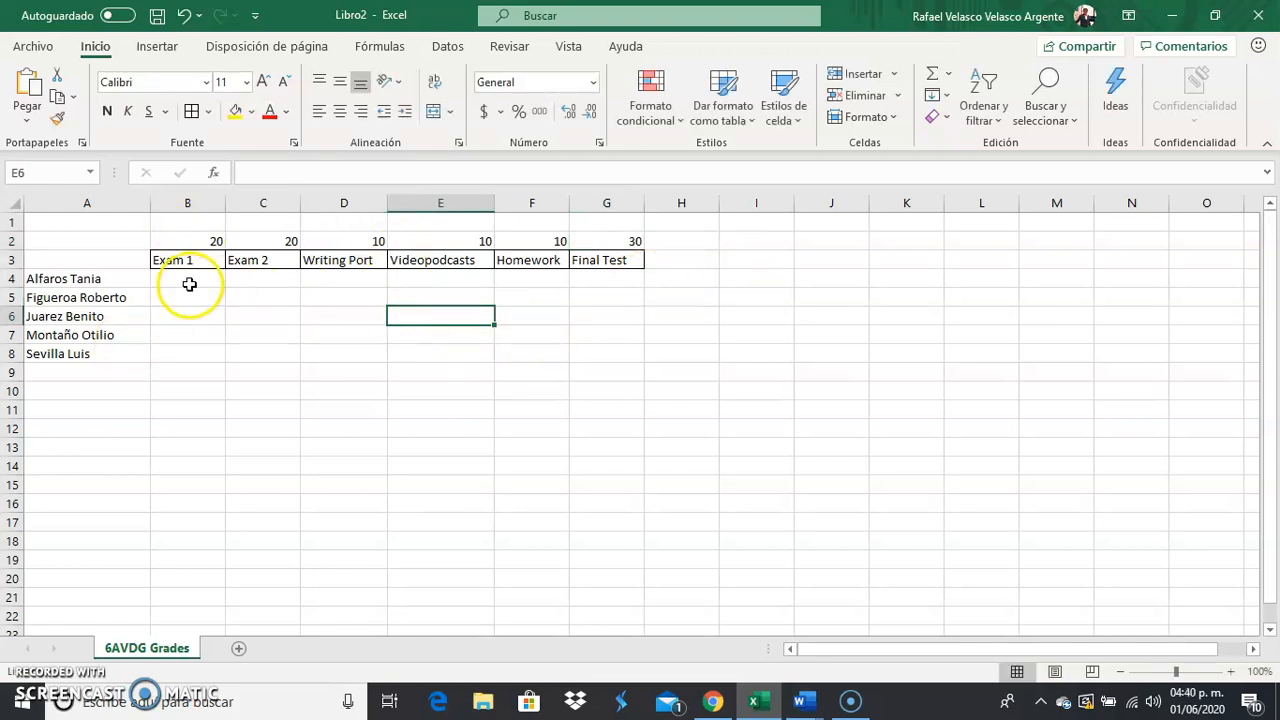
- Apply all borders to the student names and their grade cells in A4:G8
{"action": "left_click", "coordinate": [75, 278]}
{"action": "left_click_drag", "start_coordinate": [81, 278], "coordinate": [572, 349]}
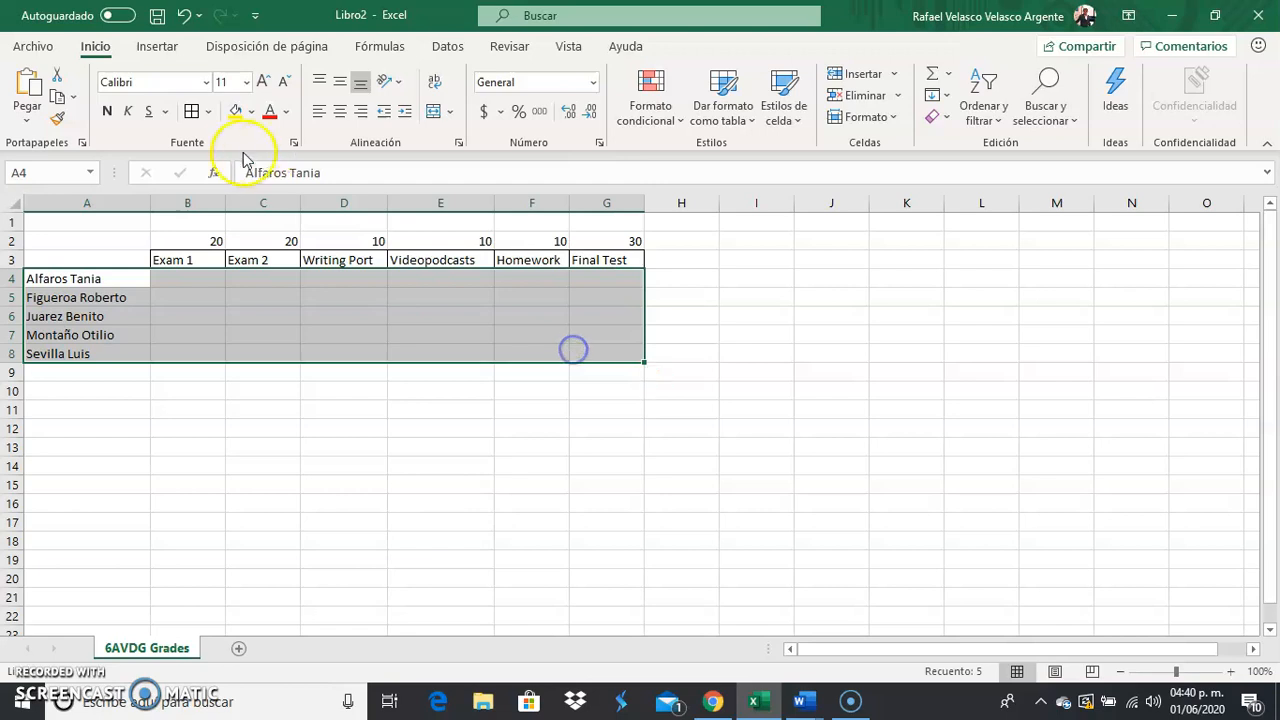
{"action": "left_click", "coordinate": [190, 113]}
{"action": "left_click", "coordinate": [369, 431]}
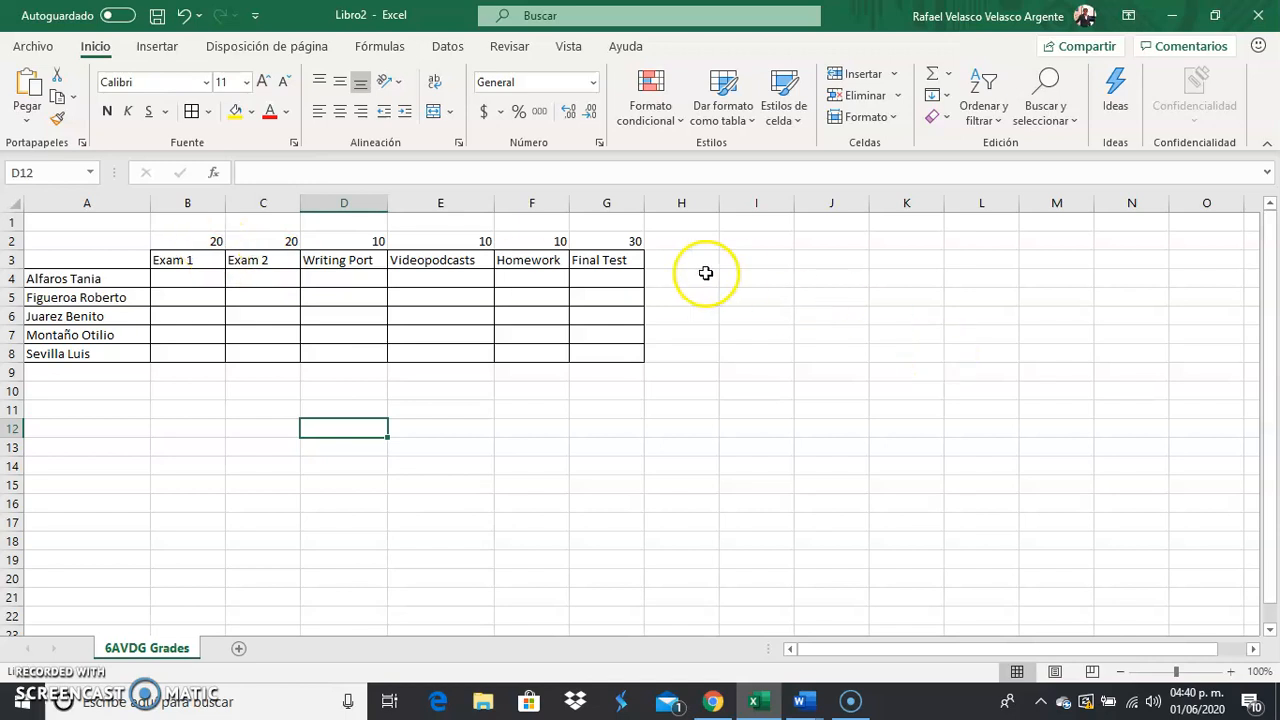
- Fill the criteria headers in B3:G3 with yellow
{"action": "left_click_drag", "start_coordinate": [598, 259], "coordinate": [212, 254]}
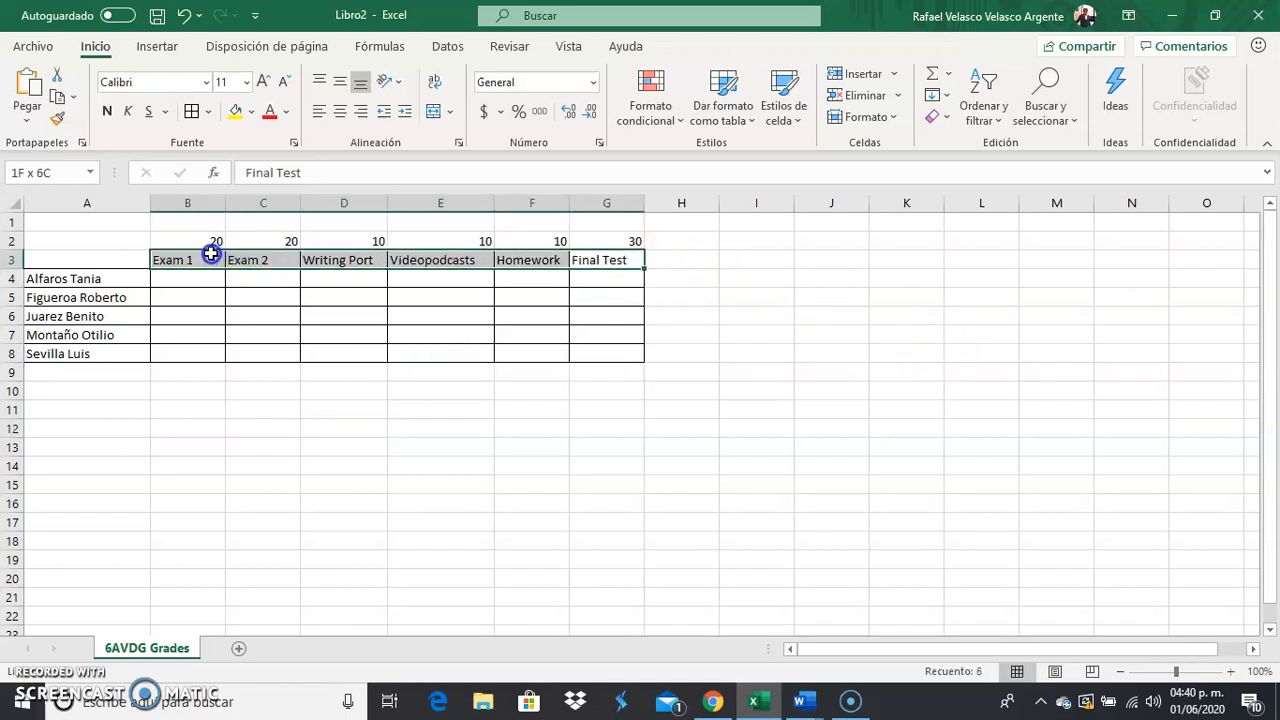
{"action": "left_click", "coordinate": [235, 111]}
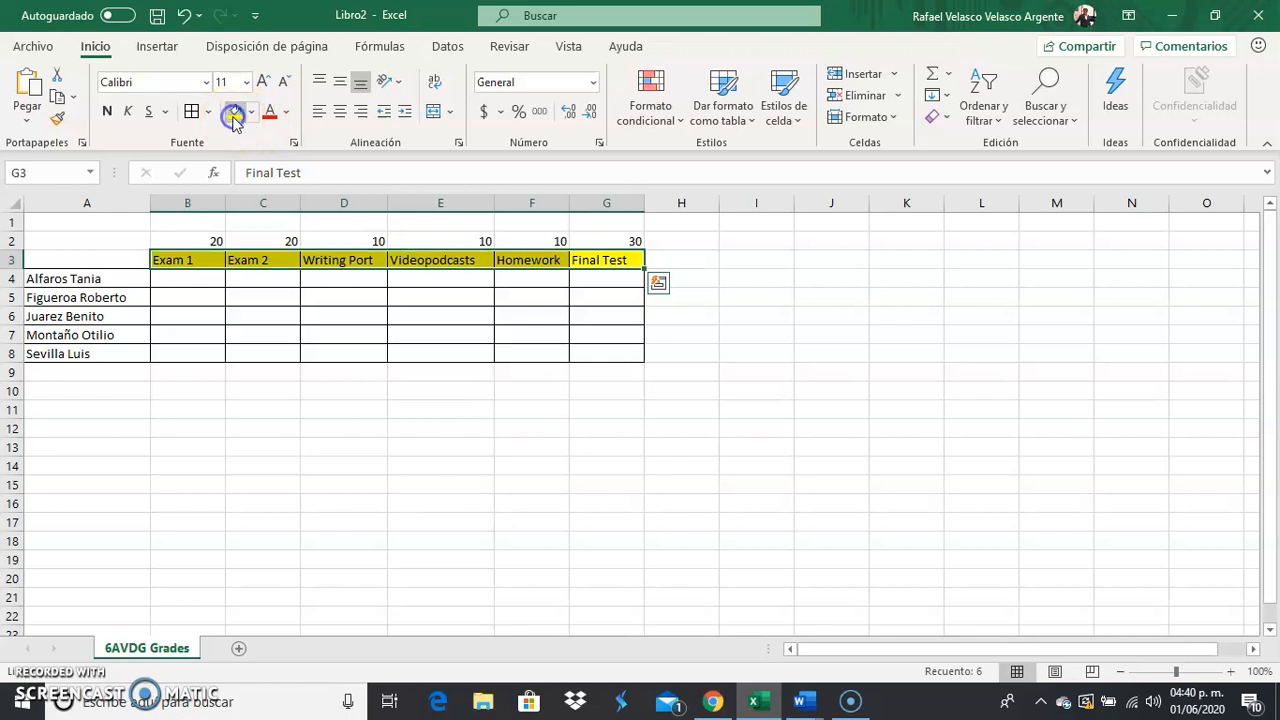
{"action": "left_click", "coordinate": [812, 436]}
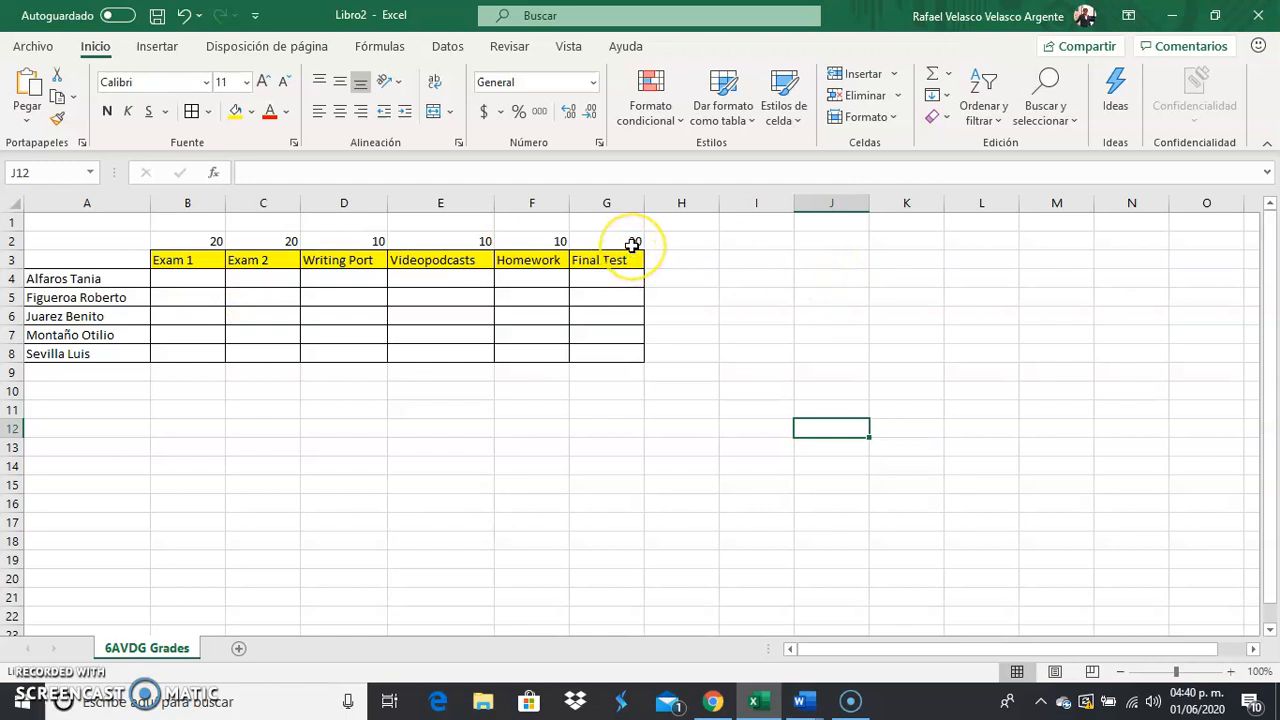
- Make the criteria weights in B2:G2 bold and centre them horizontally and vertically
{"action": "left_click_drag", "start_coordinate": [633, 242], "coordinate": [214, 242]}
{"action": "left_click", "coordinate": [340, 81]}
{"action": "left_click", "coordinate": [106, 112]}
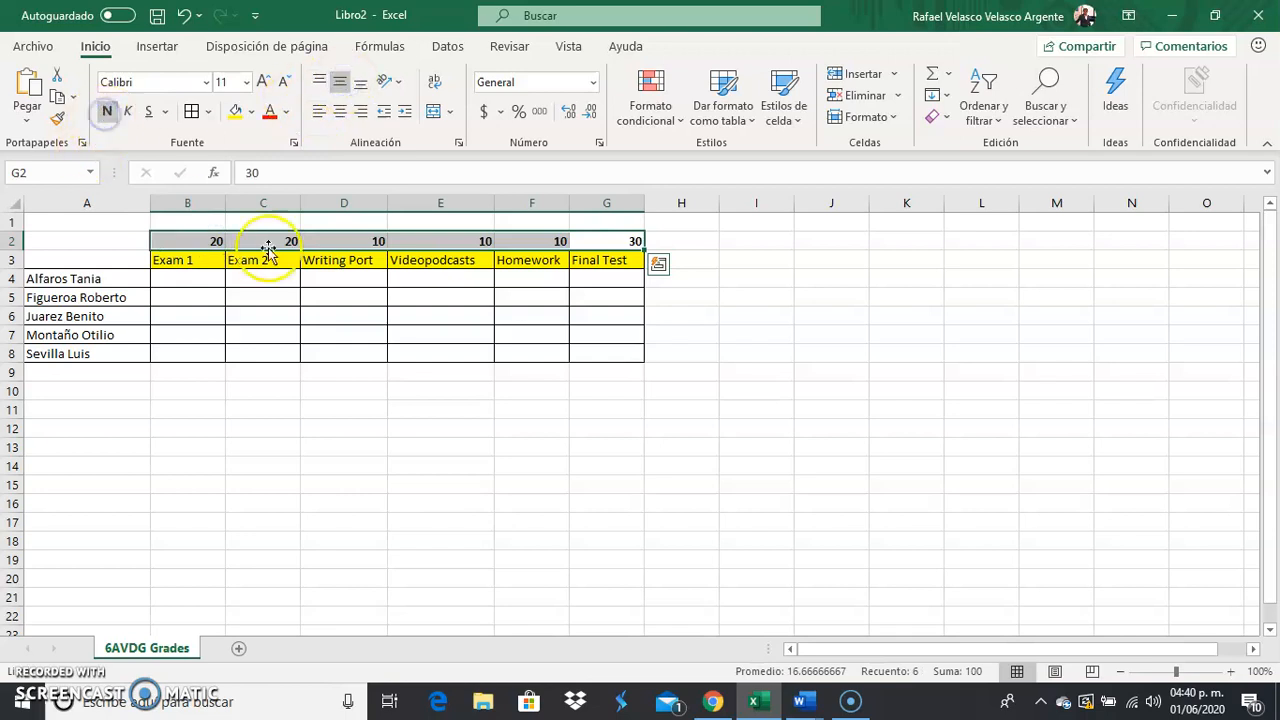
{"action": "left_click", "coordinate": [340, 111]}
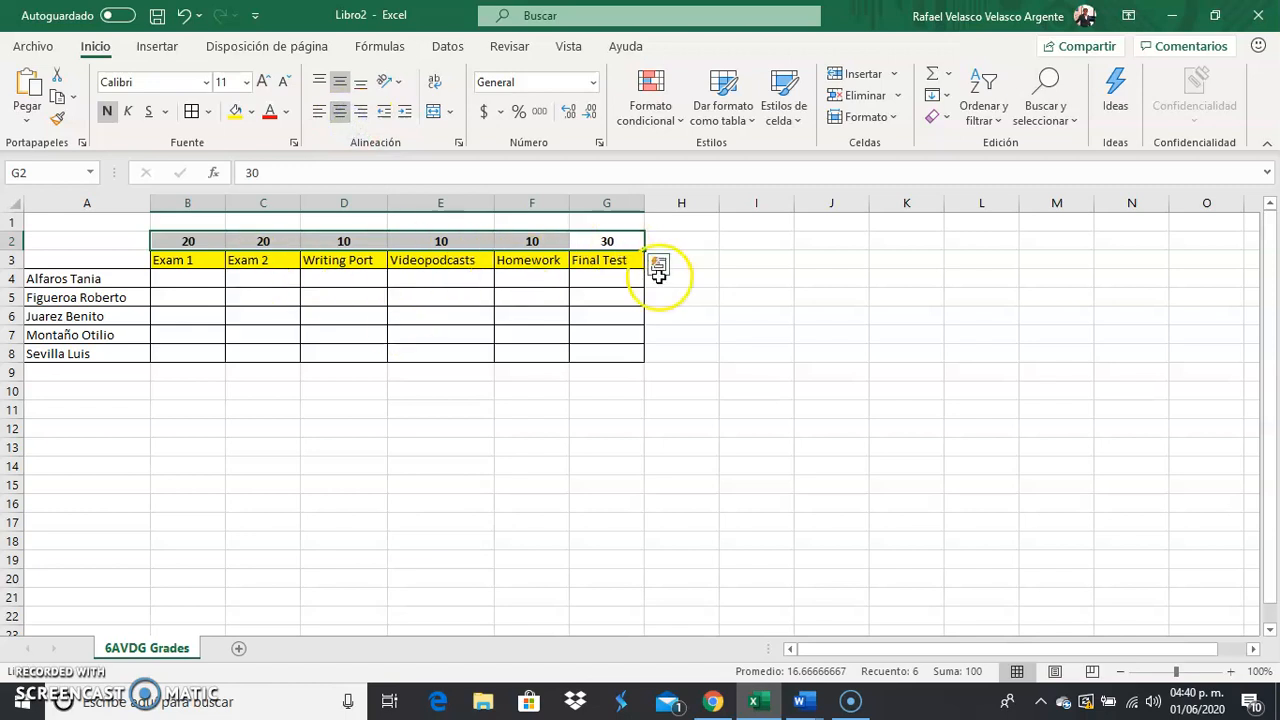
{"action": "left_click", "coordinate": [736, 368]}
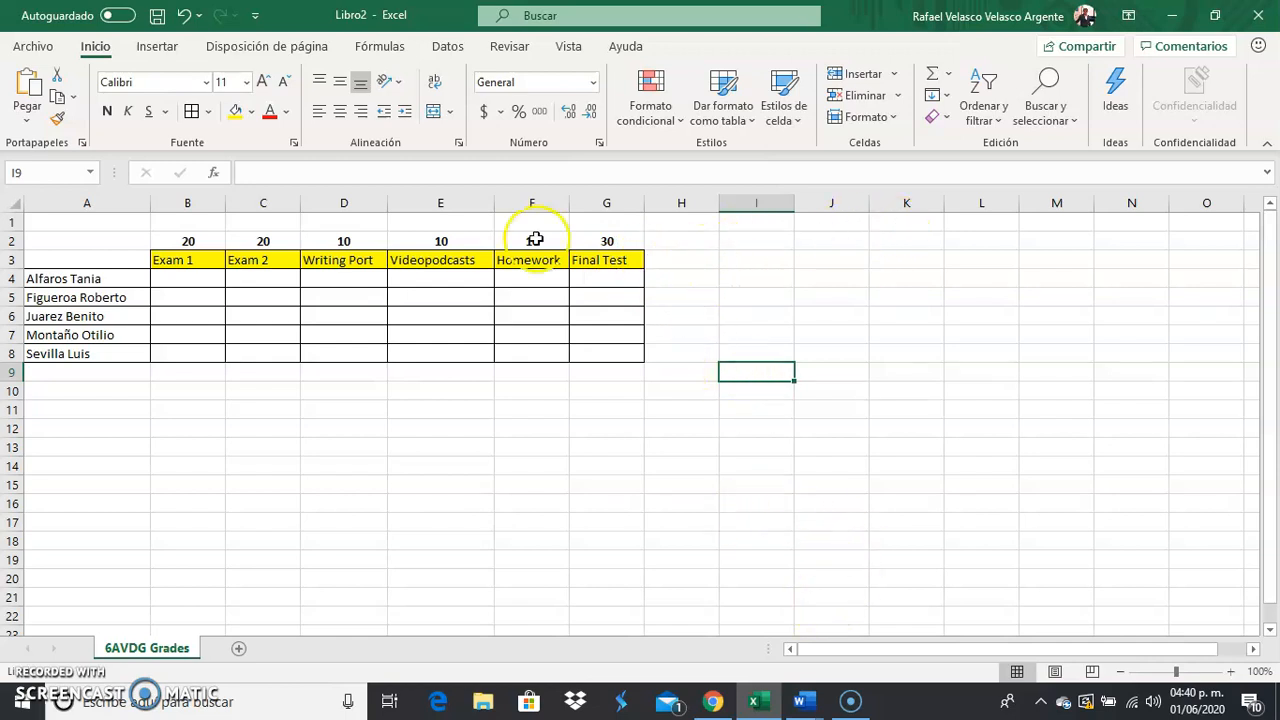
- Copy the criteria headers from B3:G3 to H3:M3 and fill the copied headers with light blue
{"action": "left_click_drag", "start_coordinate": [209, 258], "coordinate": [594, 262]}
{"action": "key", "text": "ctrl+c"}
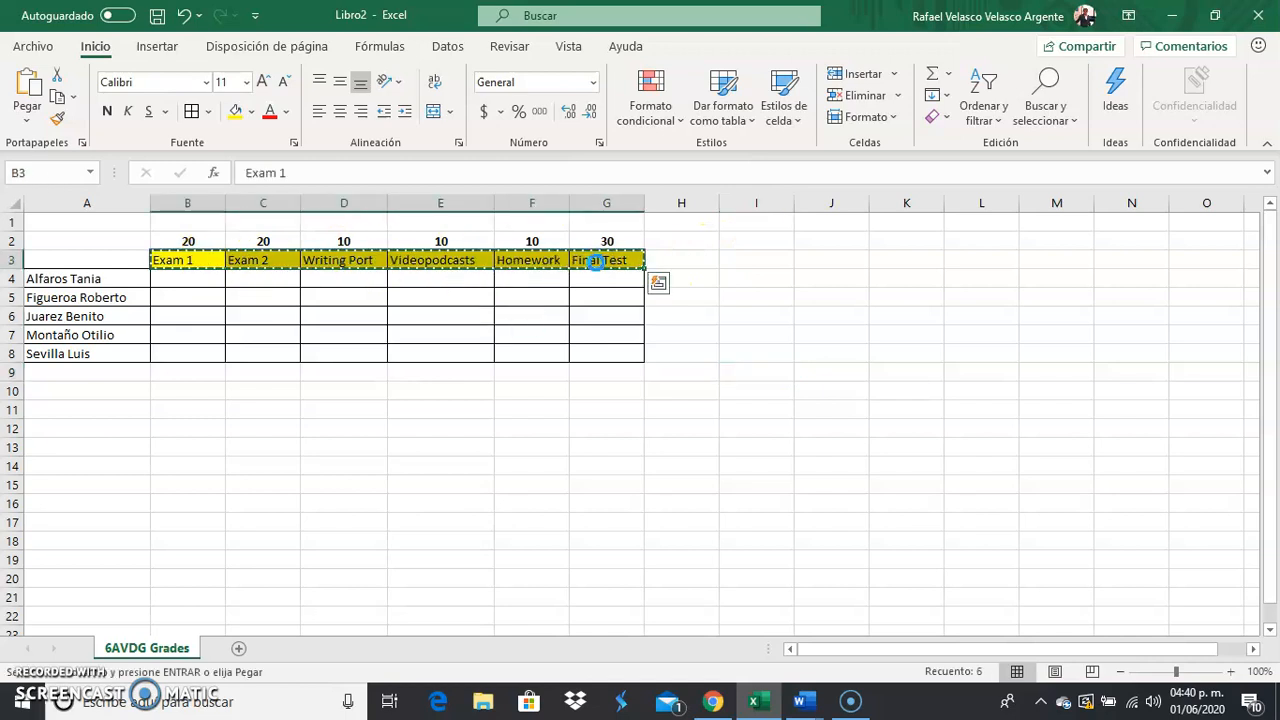
{"action": "left_click", "coordinate": [676, 263]}
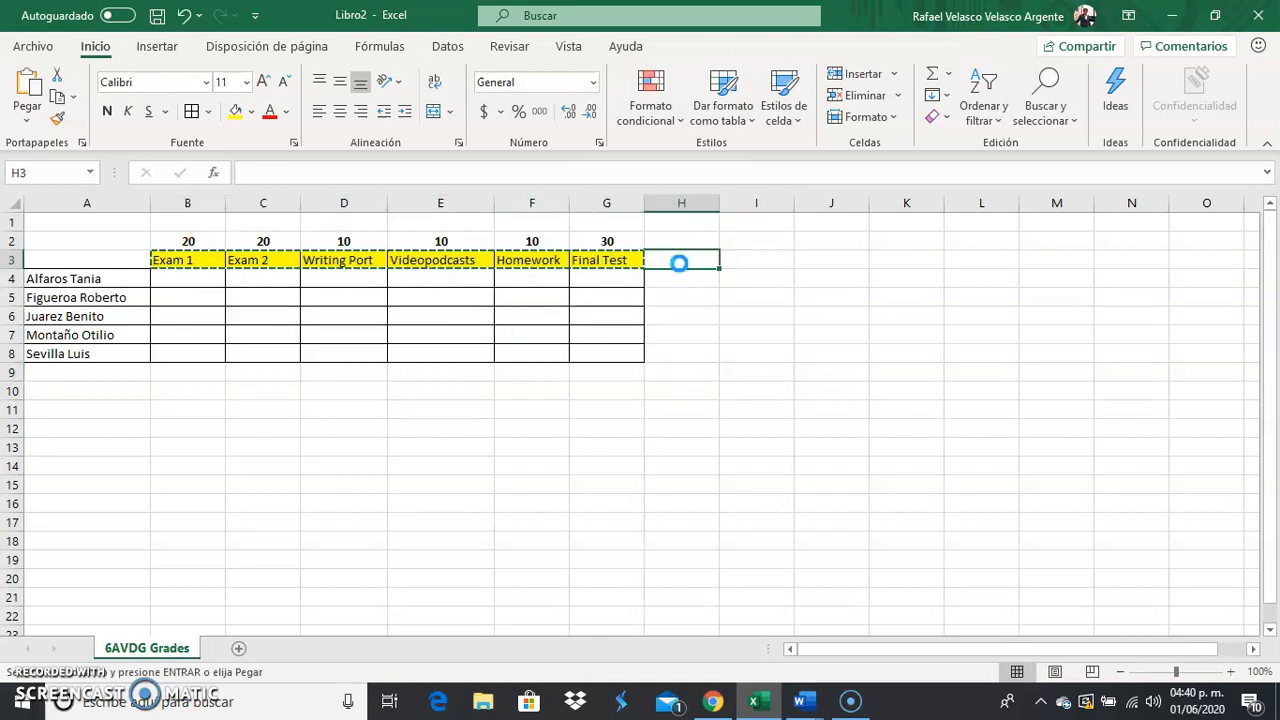
{"action": "key", "text": "ctrl+v"}
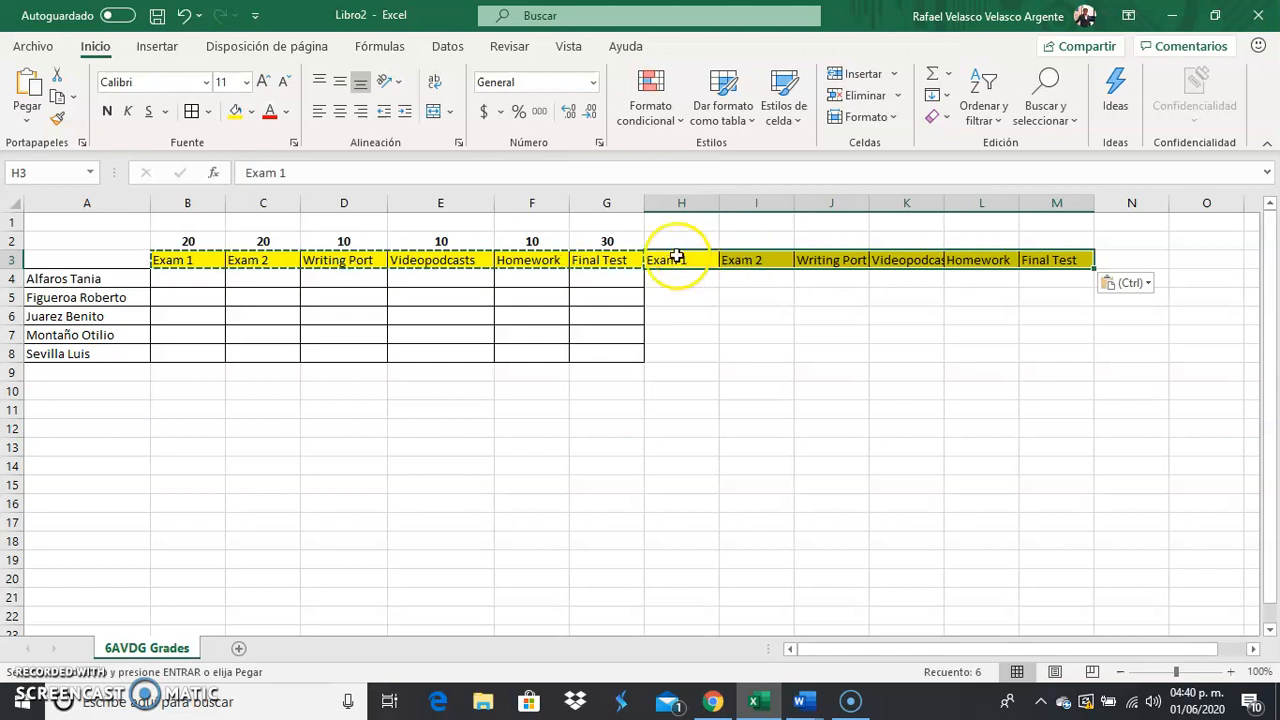
{"action": "left_click", "coordinate": [252, 112]}
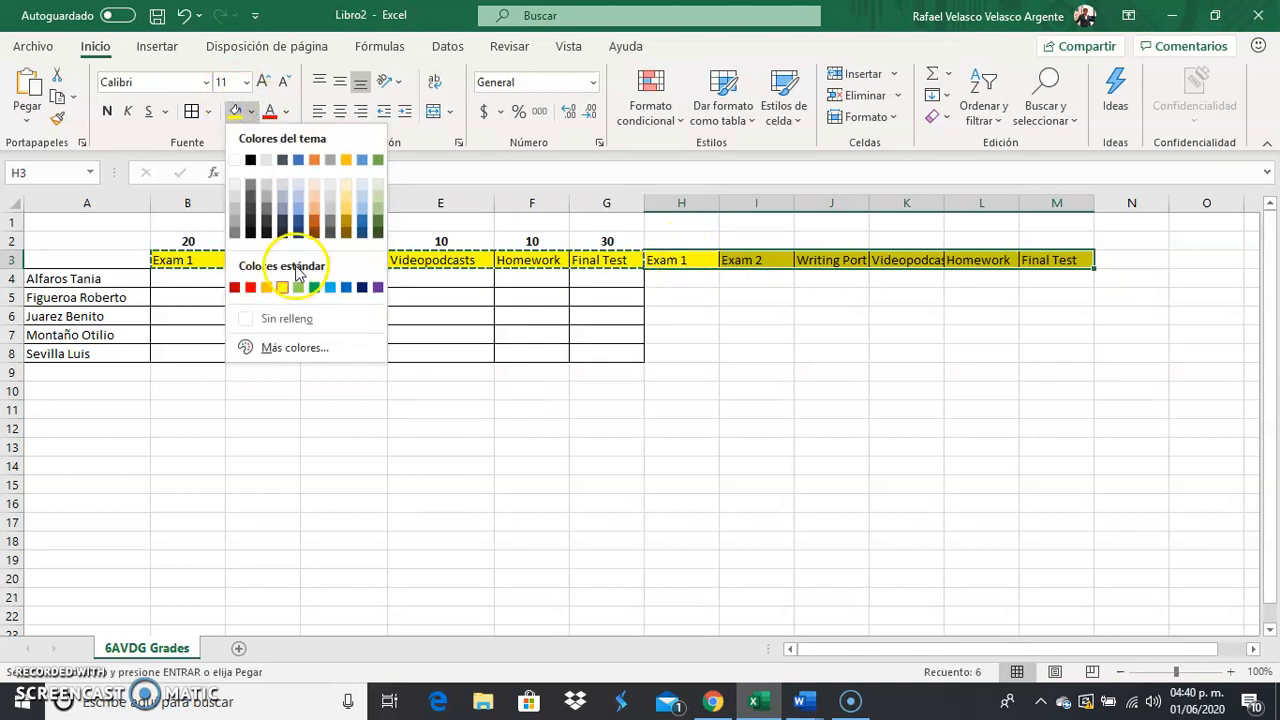
{"action": "left_click", "coordinate": [364, 204]}
{"action": "left_click", "coordinate": [820, 352]}
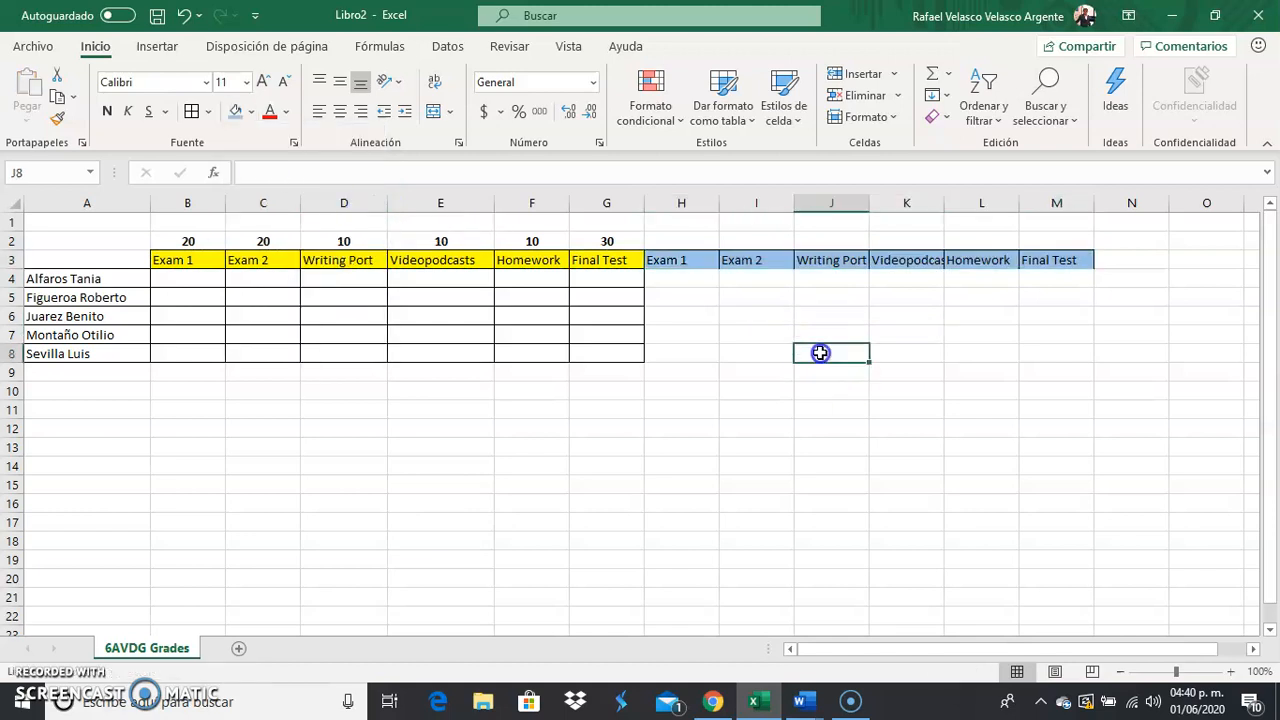
- Apply all borders to the empty cells below the blue headers, H4:M8
{"action": "left_click", "coordinate": [711, 259]}
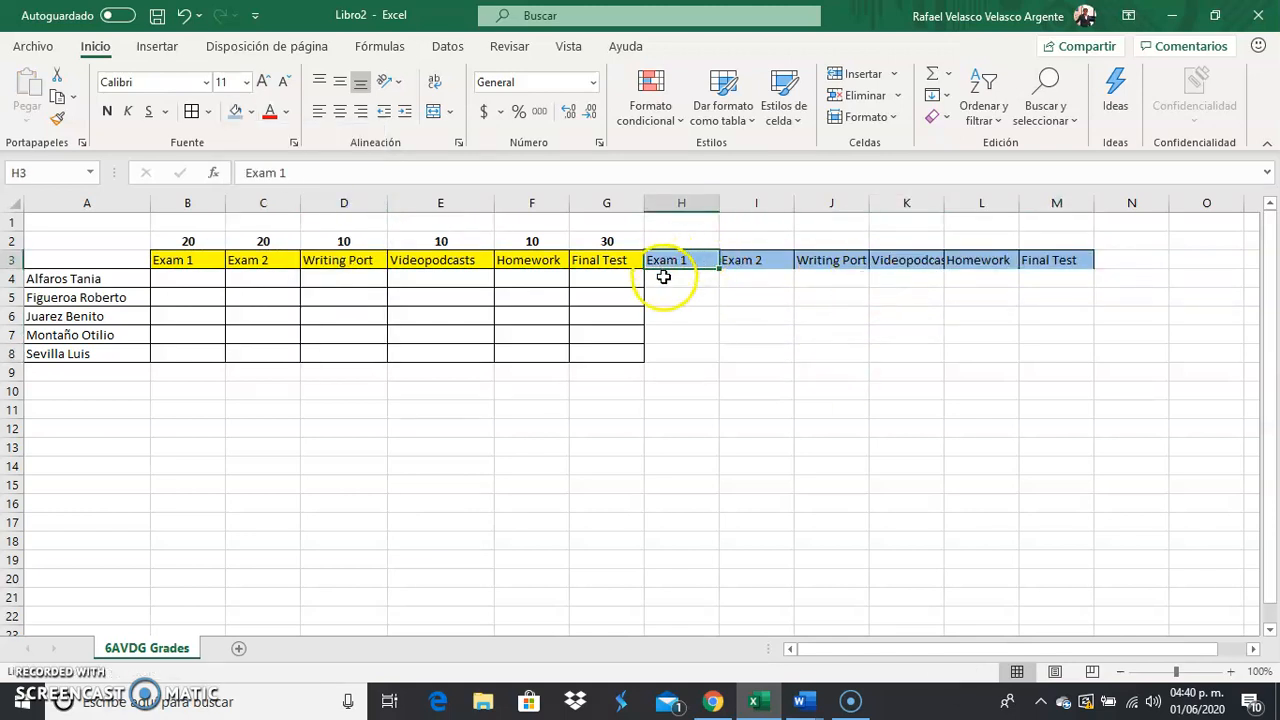
{"action": "left_click_drag", "start_coordinate": [664, 278], "coordinate": [1073, 357]}
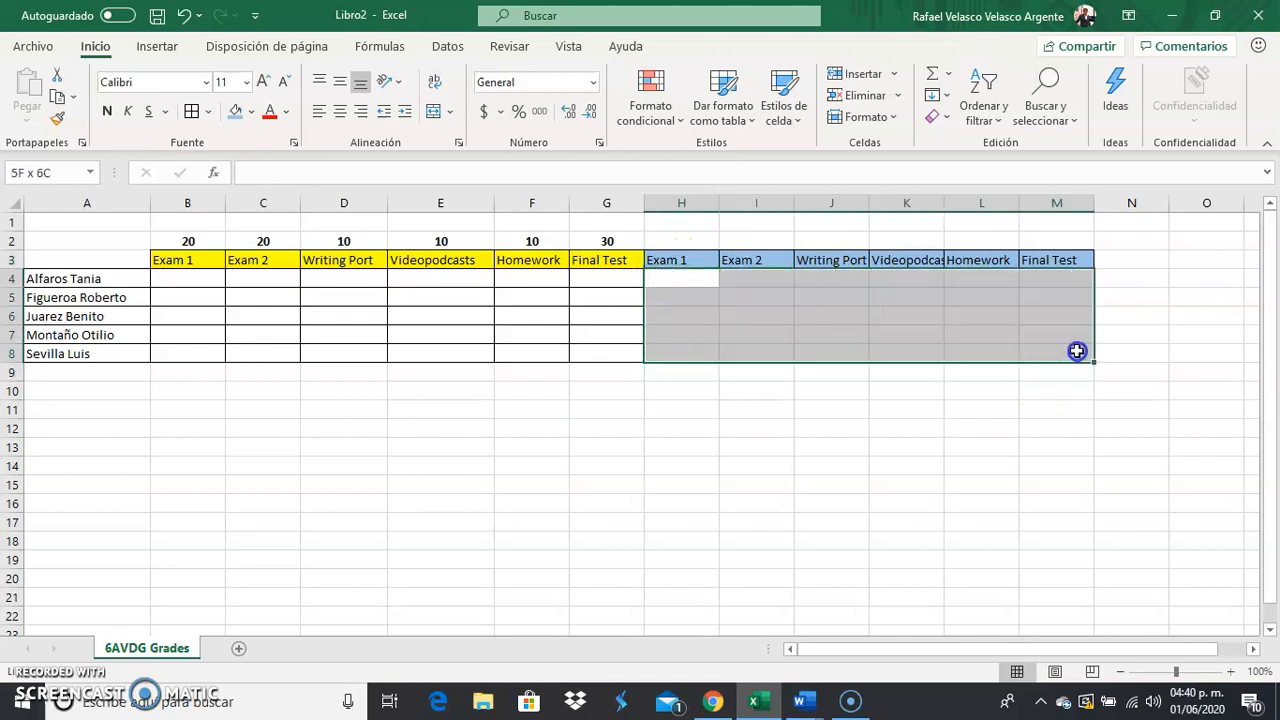
{"action": "left_click", "coordinate": [193, 111]}
- Fill the grade cells B4:G8 with pale gold and the cells H4:M8 with pale blue
{"action": "left_click_drag", "start_coordinate": [609, 277], "coordinate": [201, 355]}
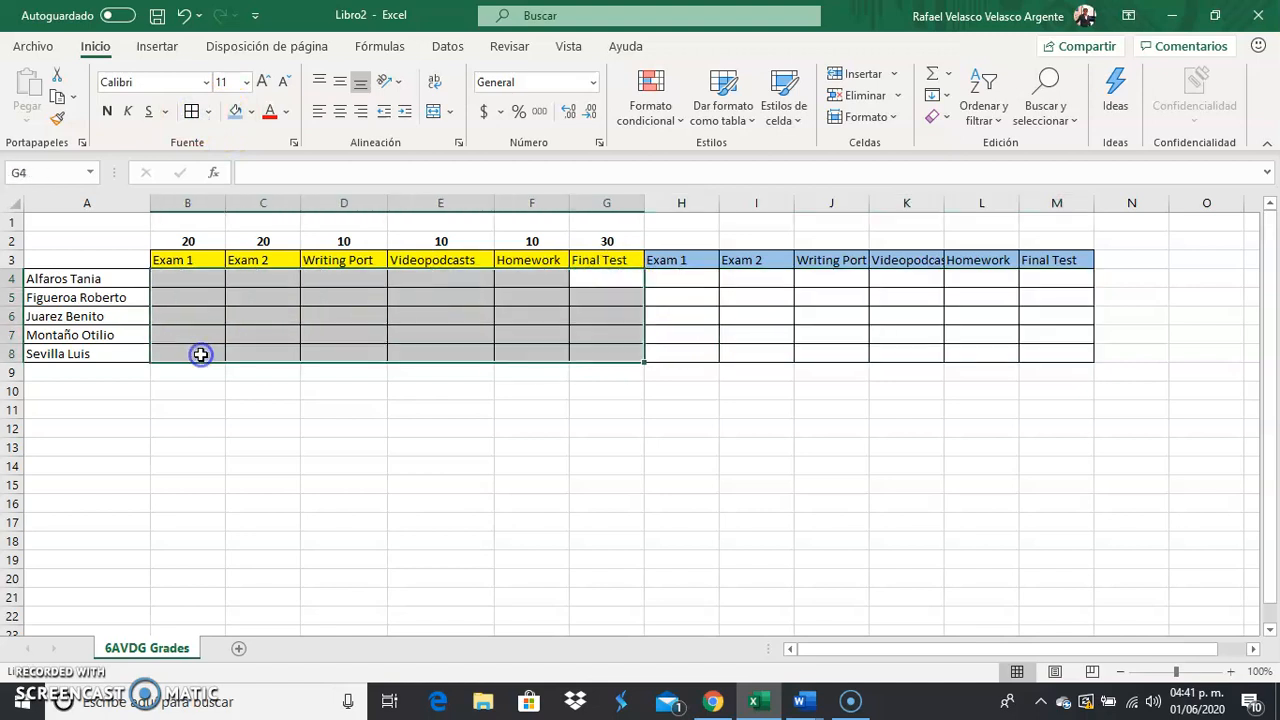
{"action": "left_click", "coordinate": [251, 112]}
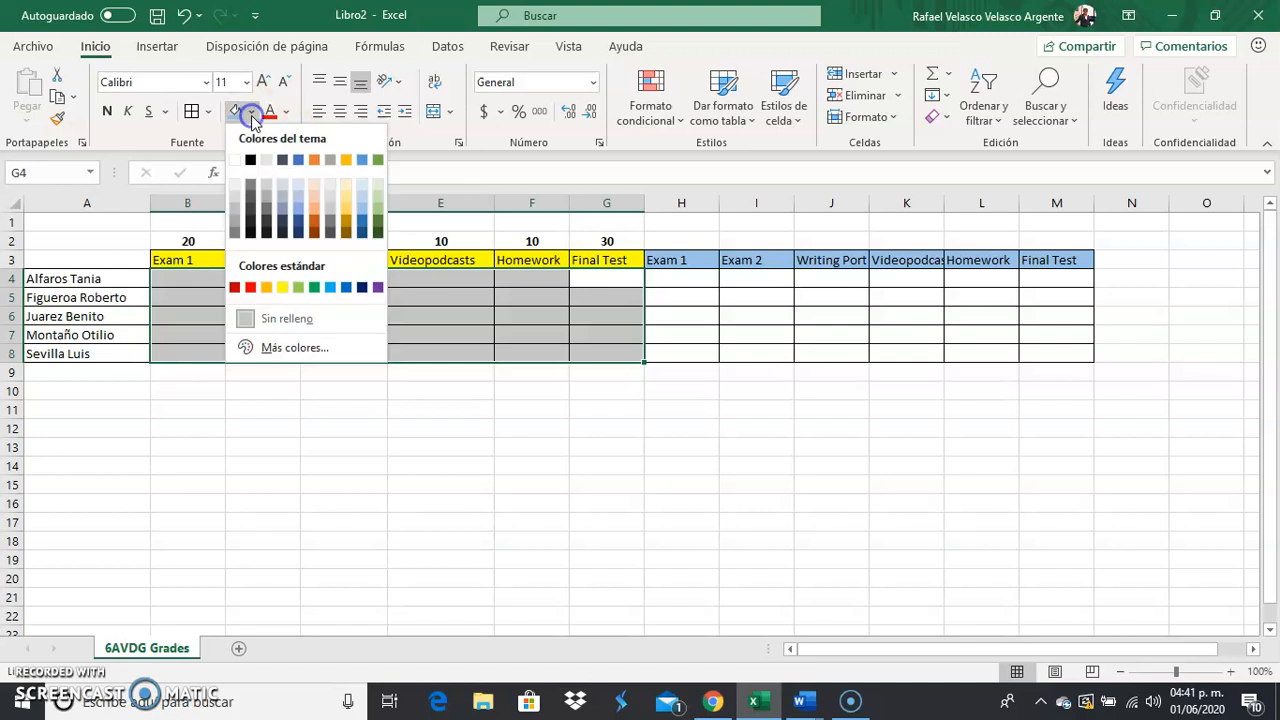
{"action": "left_click", "coordinate": [346, 184]}
{"action": "left_click", "coordinate": [700, 289]}
{"action": "mouse_move", "coordinate": [700, 279]}
{"action": "left_mouse_down"}
{"action": "mouse_move", "coordinate": [874, 351]}
{"action": "mouse_move", "coordinate": [1032, 353]}
{"action": "left_mouse_up"}
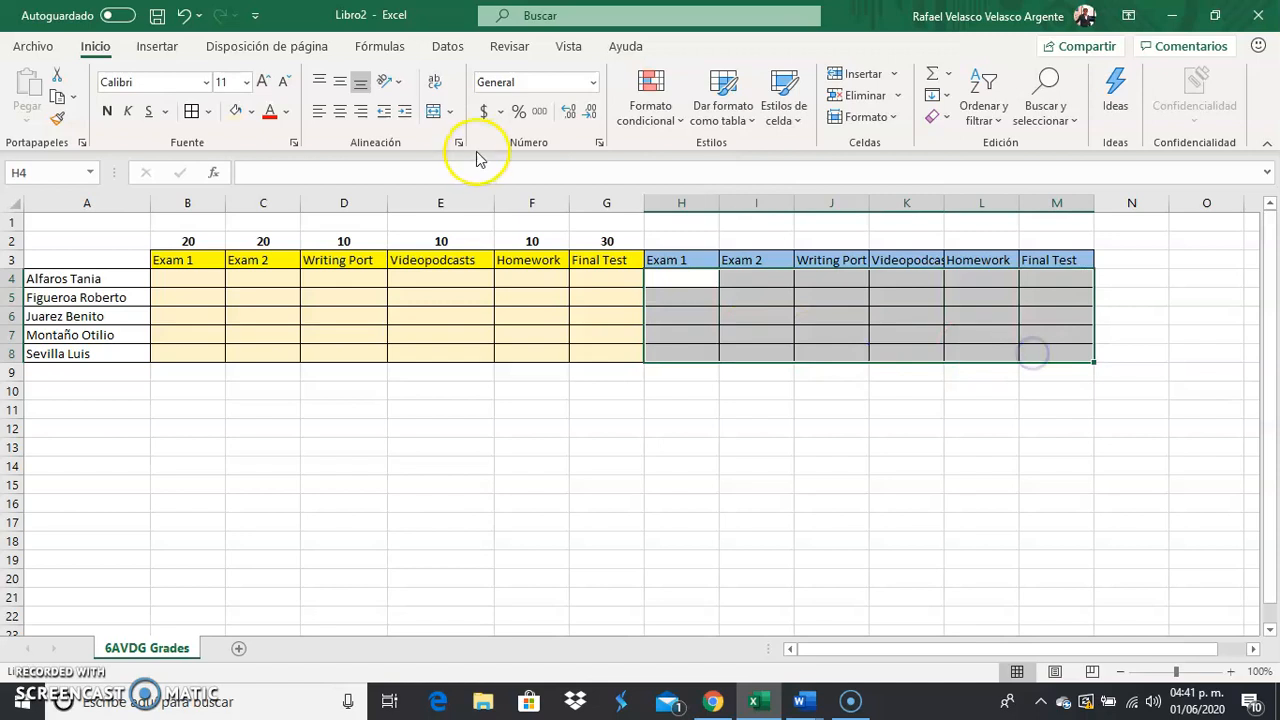
{"action": "left_click", "coordinate": [250, 115]}
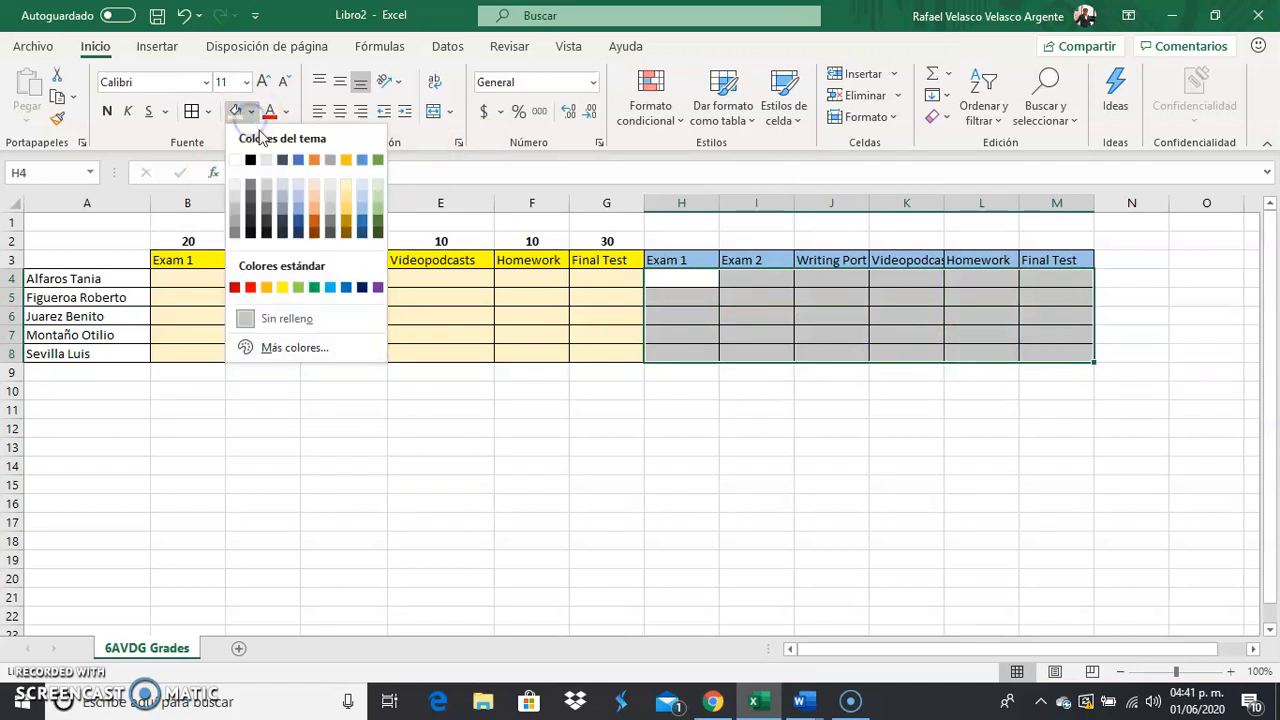
{"action": "left_click", "coordinate": [296, 197]}
{"action": "left_click", "coordinate": [668, 506]}
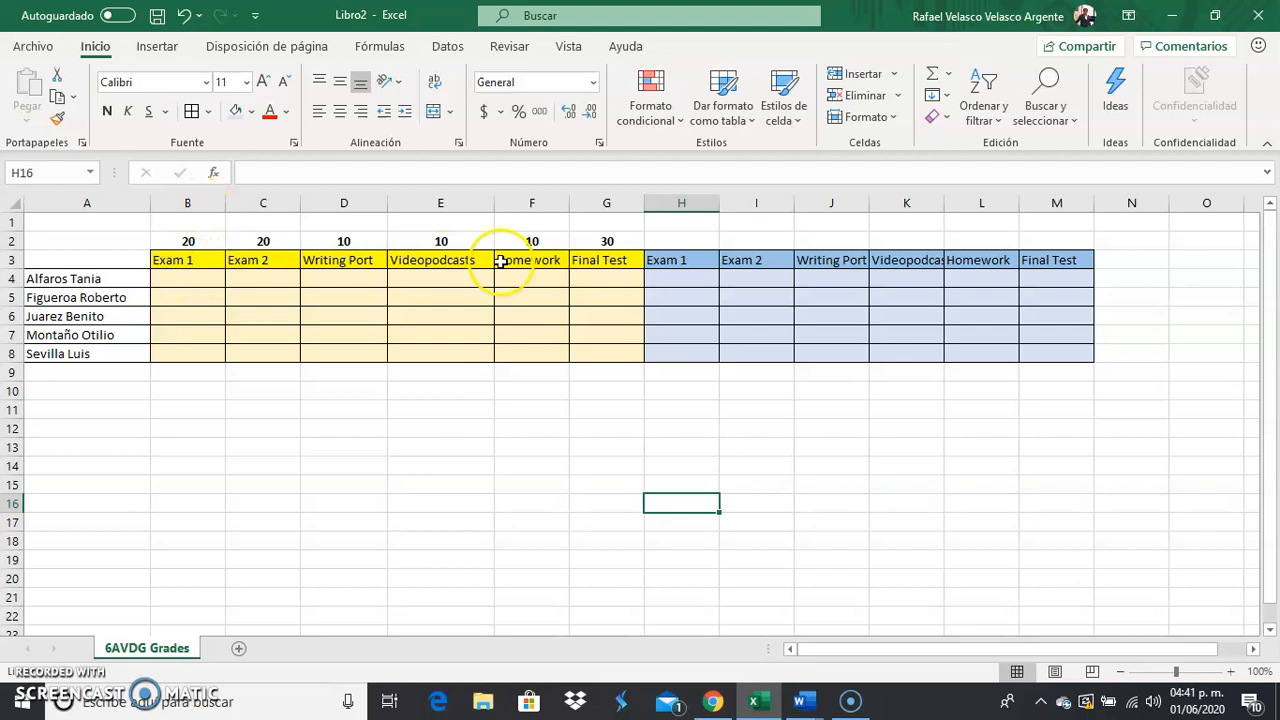
- Insert the MMULT function in H4 with B4 as Matriz1 and .2 as Matriz2
{"action": "left_click", "coordinate": [683, 284]}
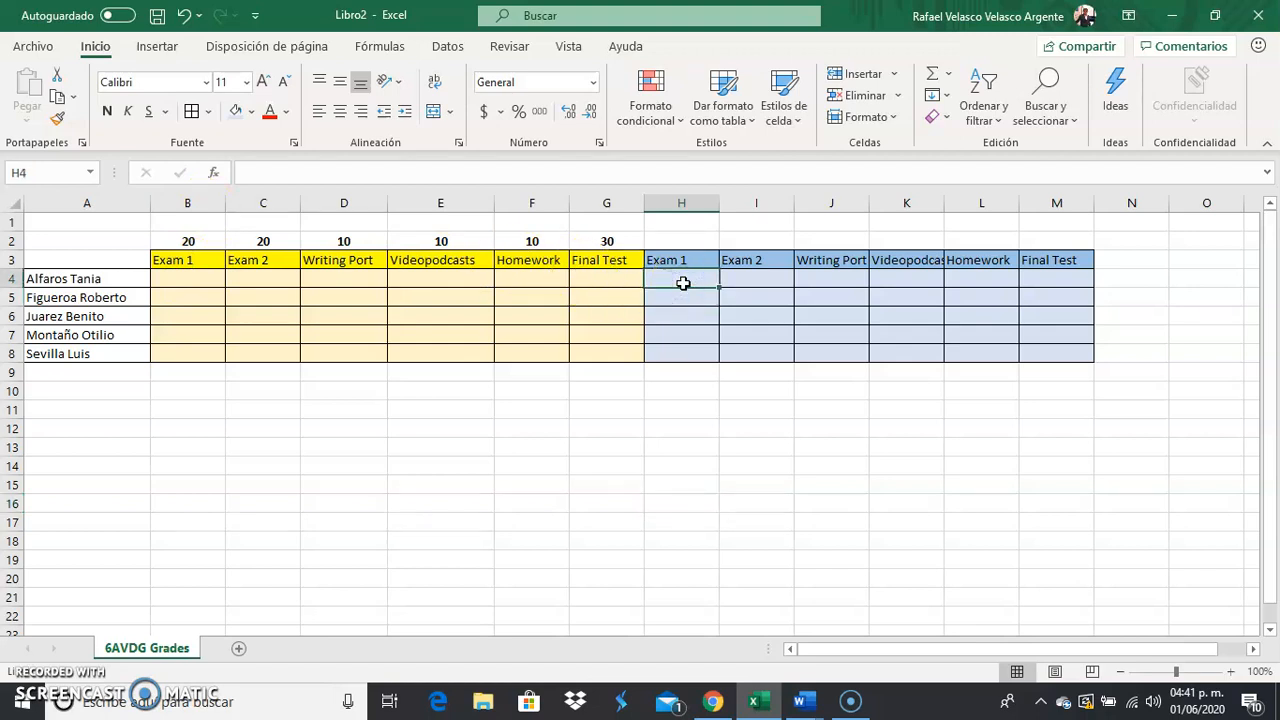
{"action": "left_click", "coordinate": [682, 278]}
{"action": "left_click", "coordinate": [213, 176]}
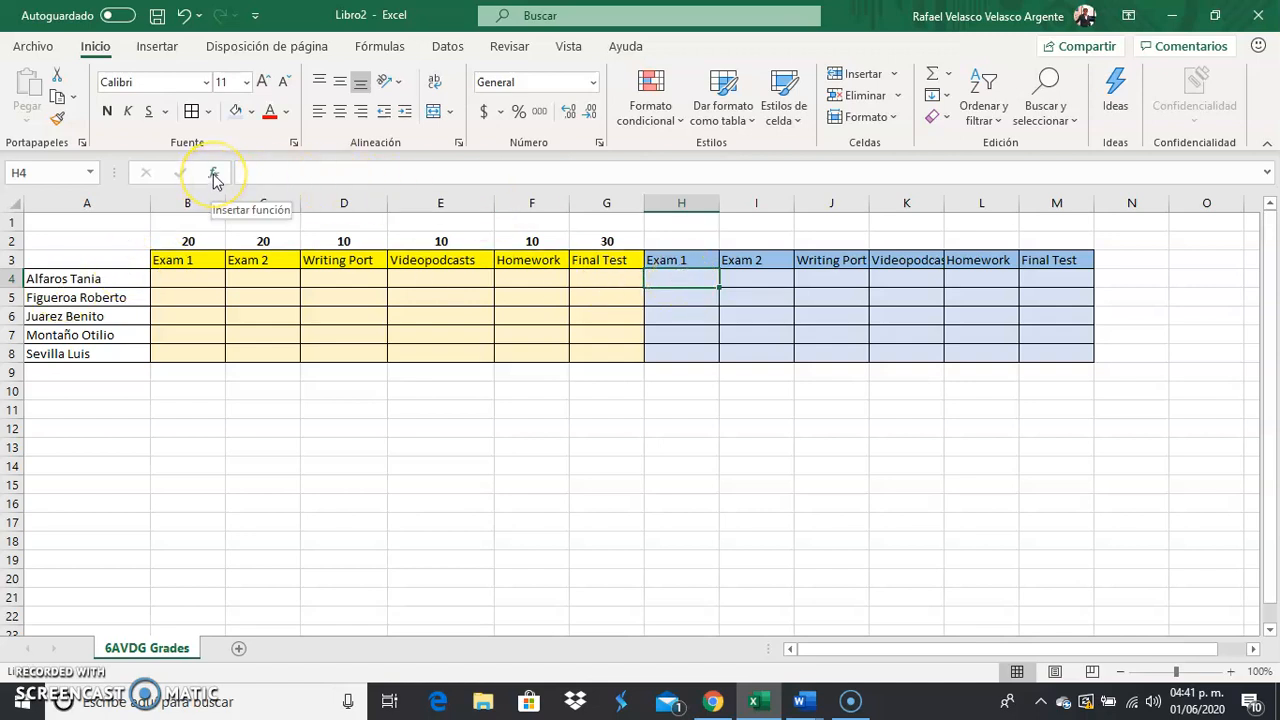
{"action": "left_click", "coordinate": [213, 176]}
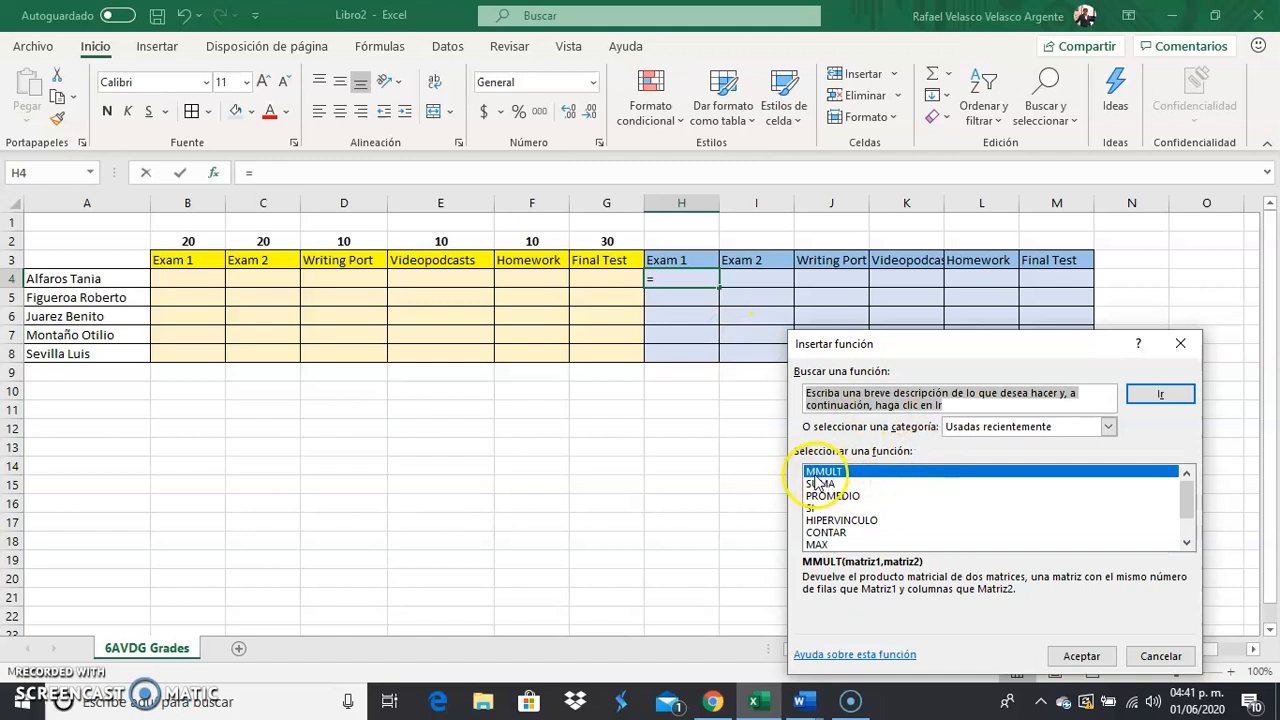
{"action": "left_click", "coordinate": [842, 474]}
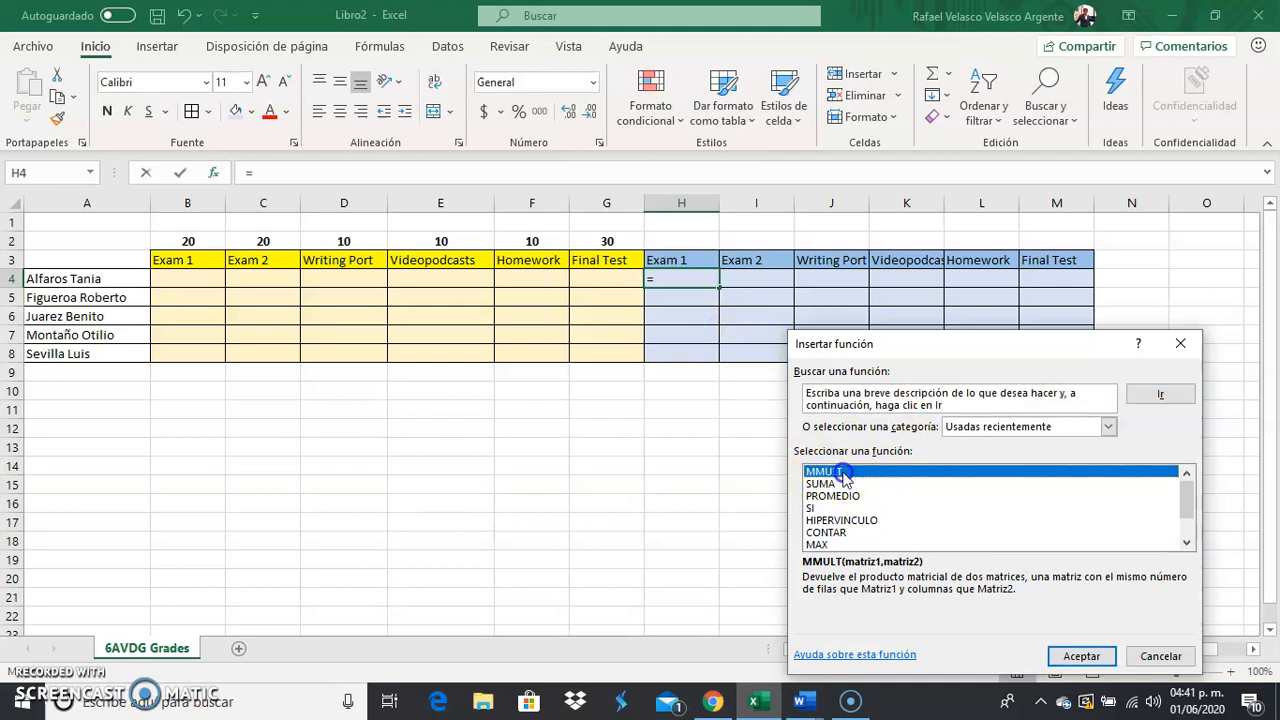
{"action": "left_click", "coordinate": [1082, 658]}
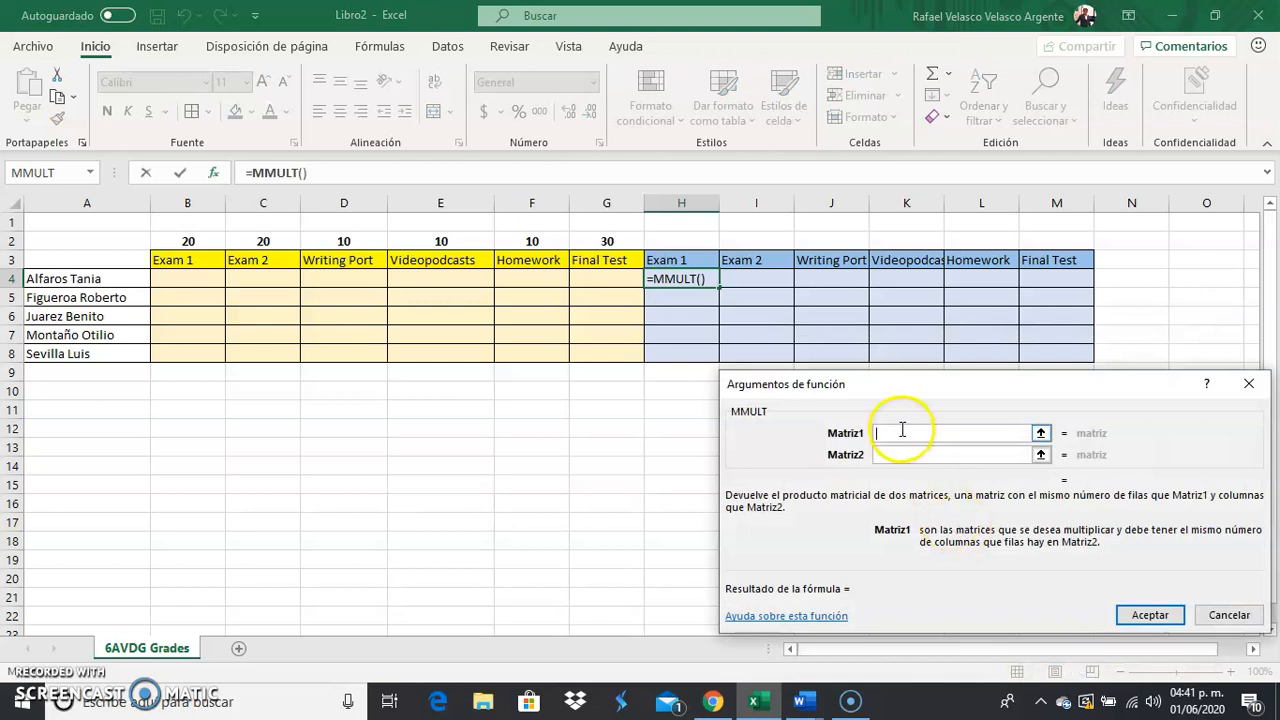
{"action": "left_click", "coordinate": [205, 280]}
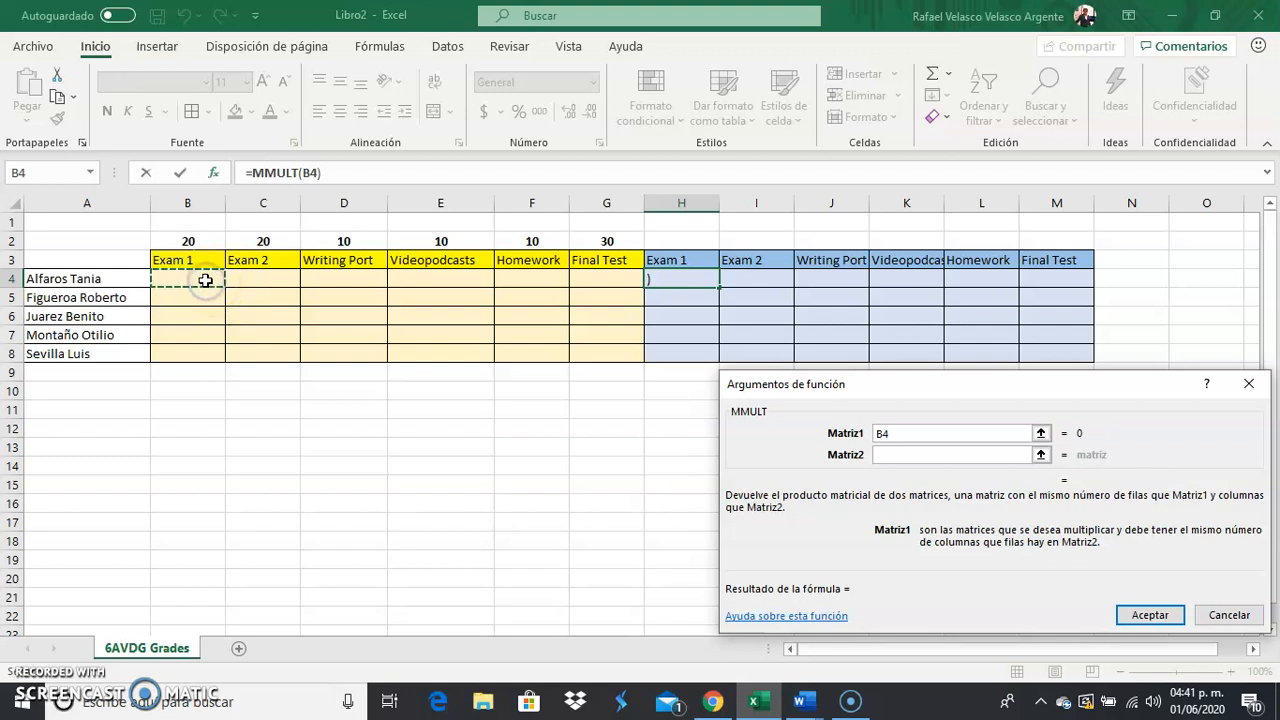
{"action": "left_click", "coordinate": [901, 454]}
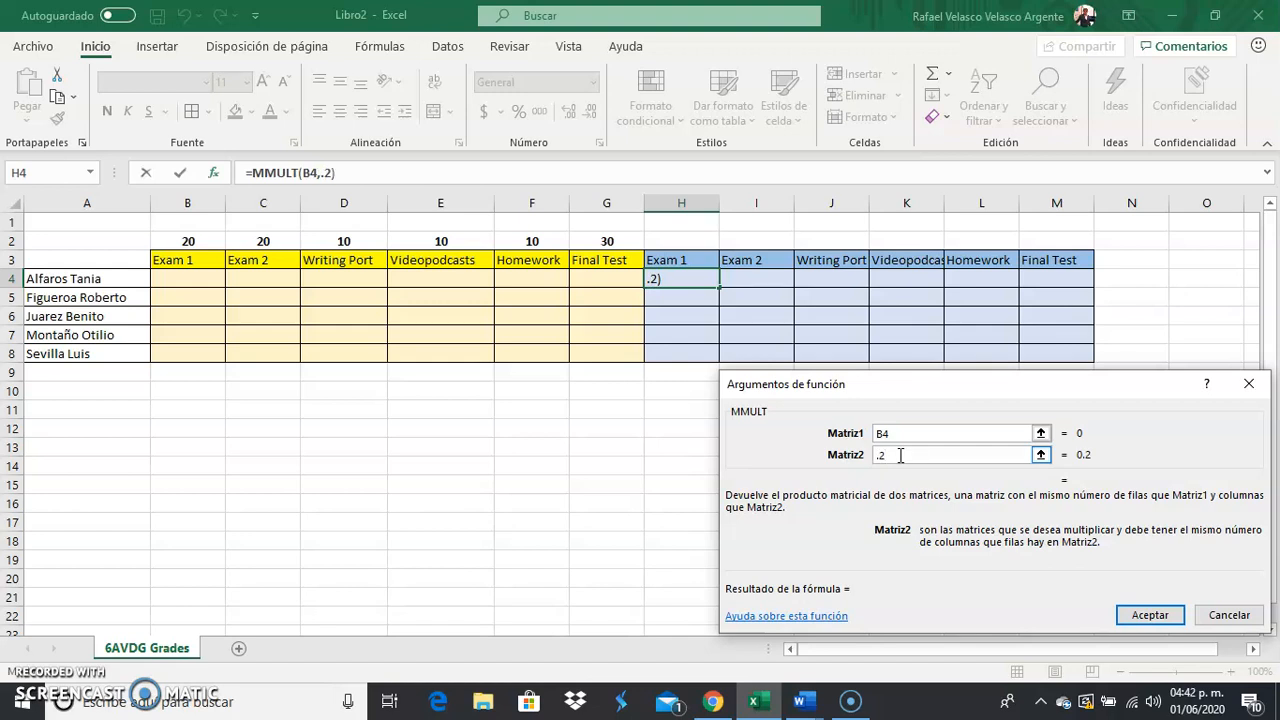
{"action": "left_click", "coordinate": [1150, 615]}
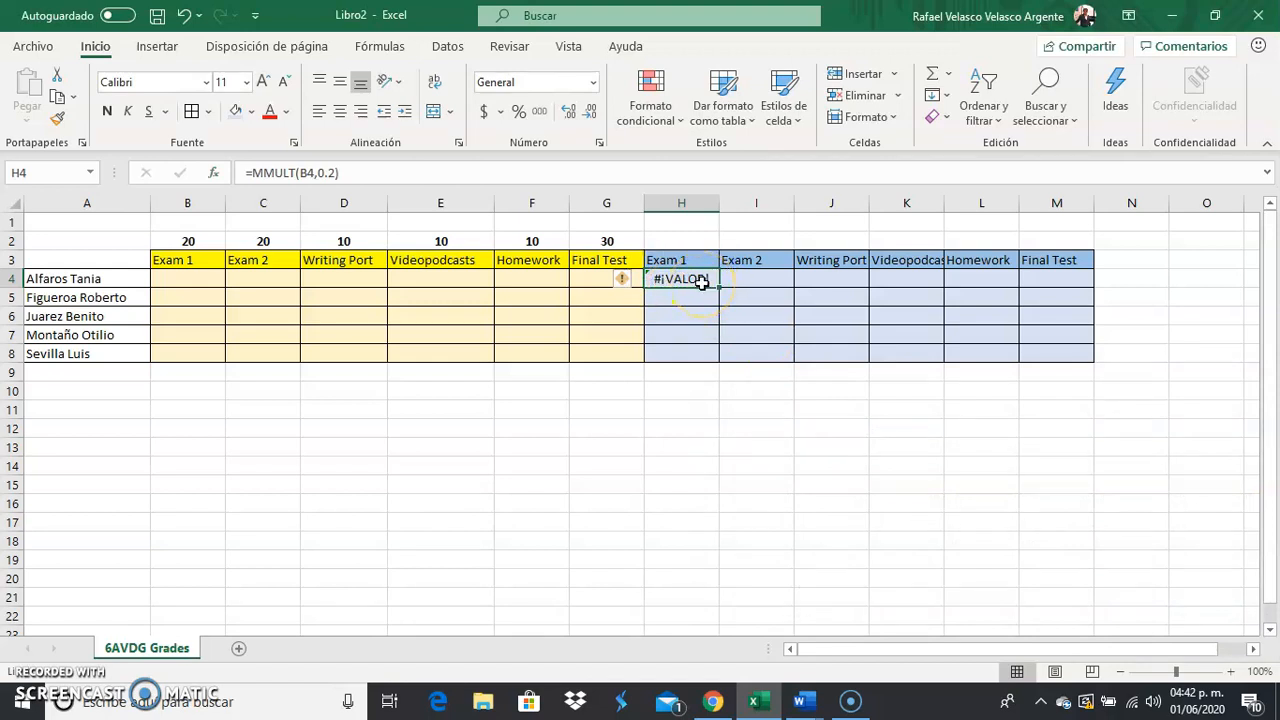
- Enter a test grade of 10 for the first student's Exam 1 in B4
{"action": "left_click", "coordinate": [182, 283]}
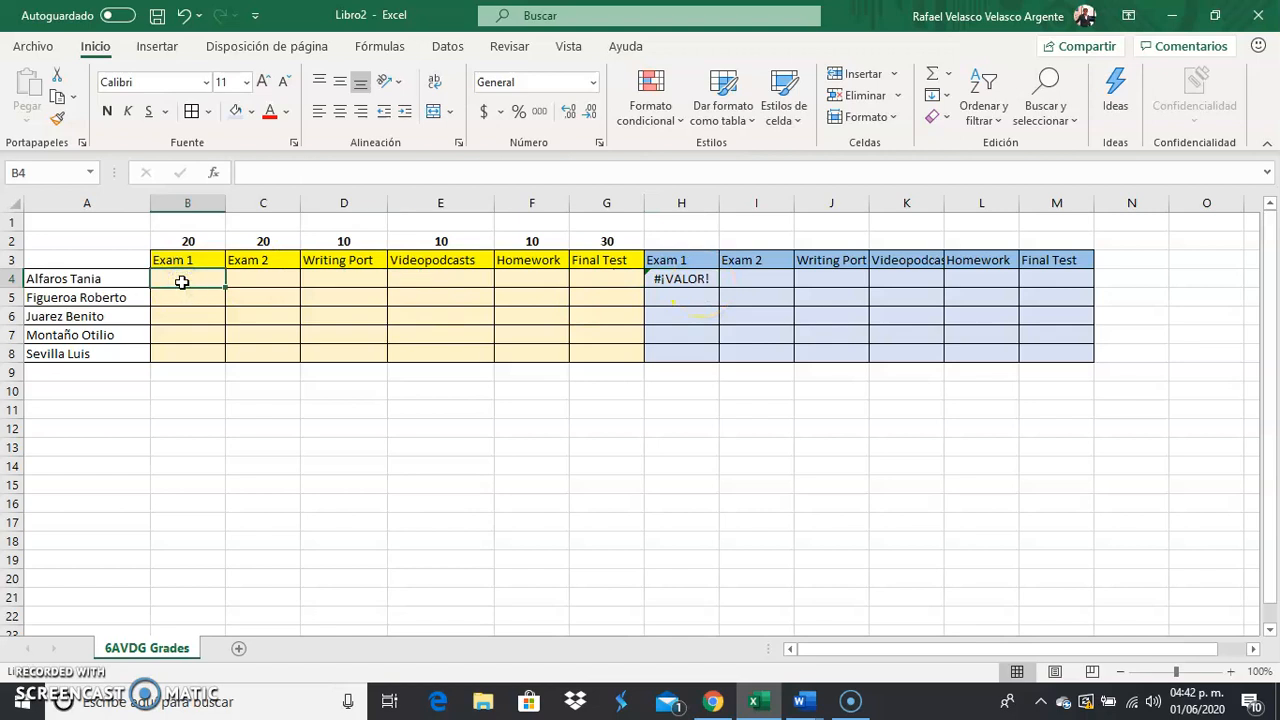
{"action": "type", "text": "10"}
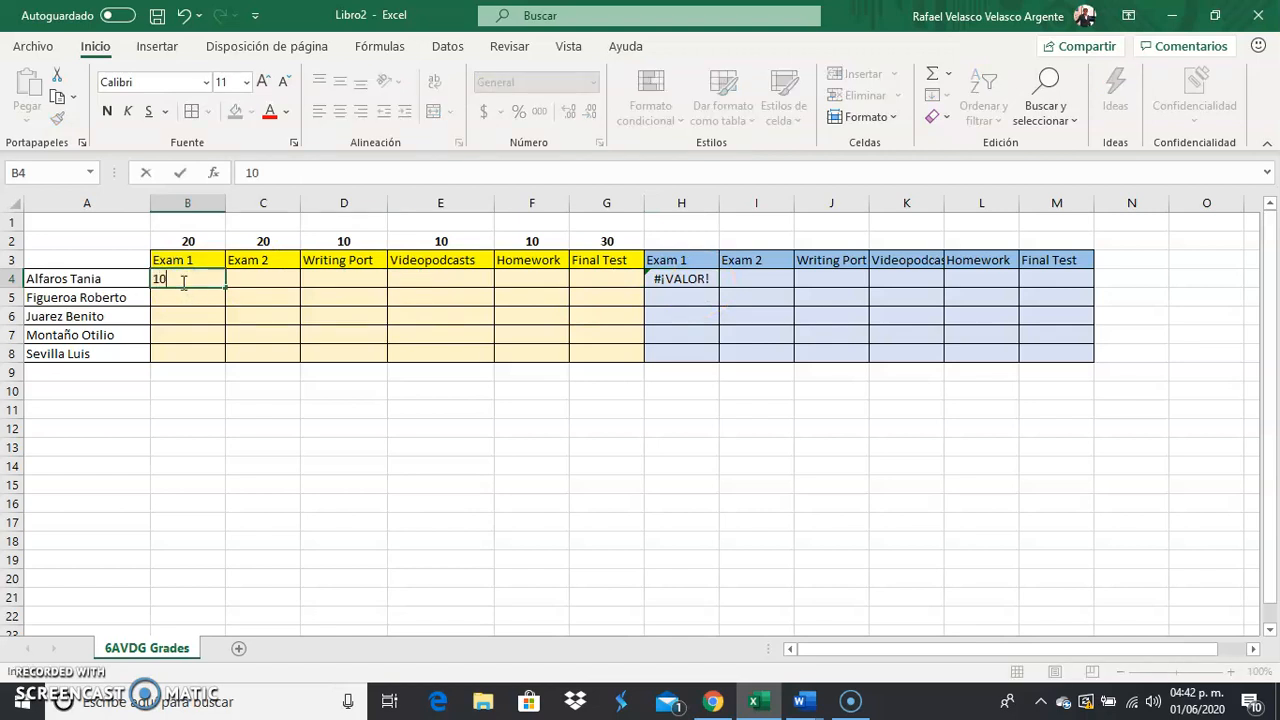
{"action": "left_click", "coordinate": [264, 448]}
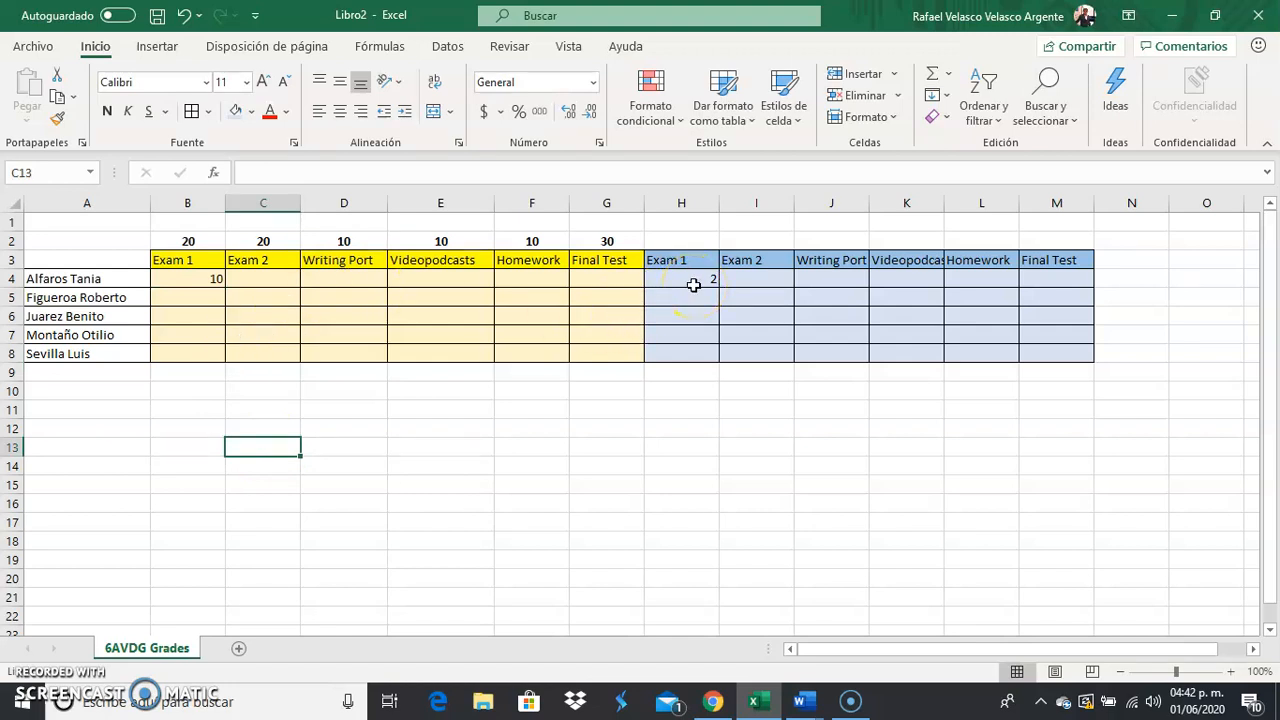
- Replace the first student's Exam 1 grade in B4 with 100
{"action": "left_click", "coordinate": [205, 281]}
{"action": "key", "text": "BackSpace"}
{"action": "type", "text": "100"}
{"action": "left_click", "coordinate": [350, 374]}
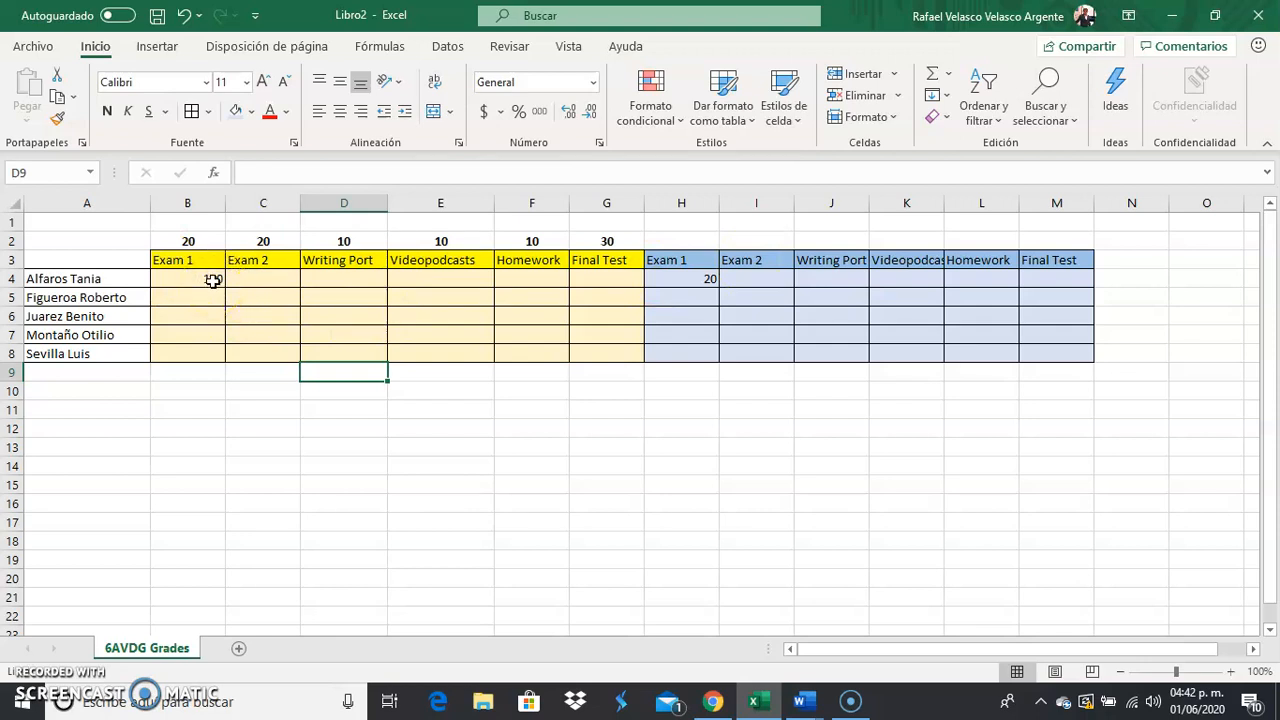
- Insert the MMULT function in I4 for Exam 2, with C4 as Matriz1 and .2 as Matriz2
{"action": "left_click", "coordinate": [759, 285]}
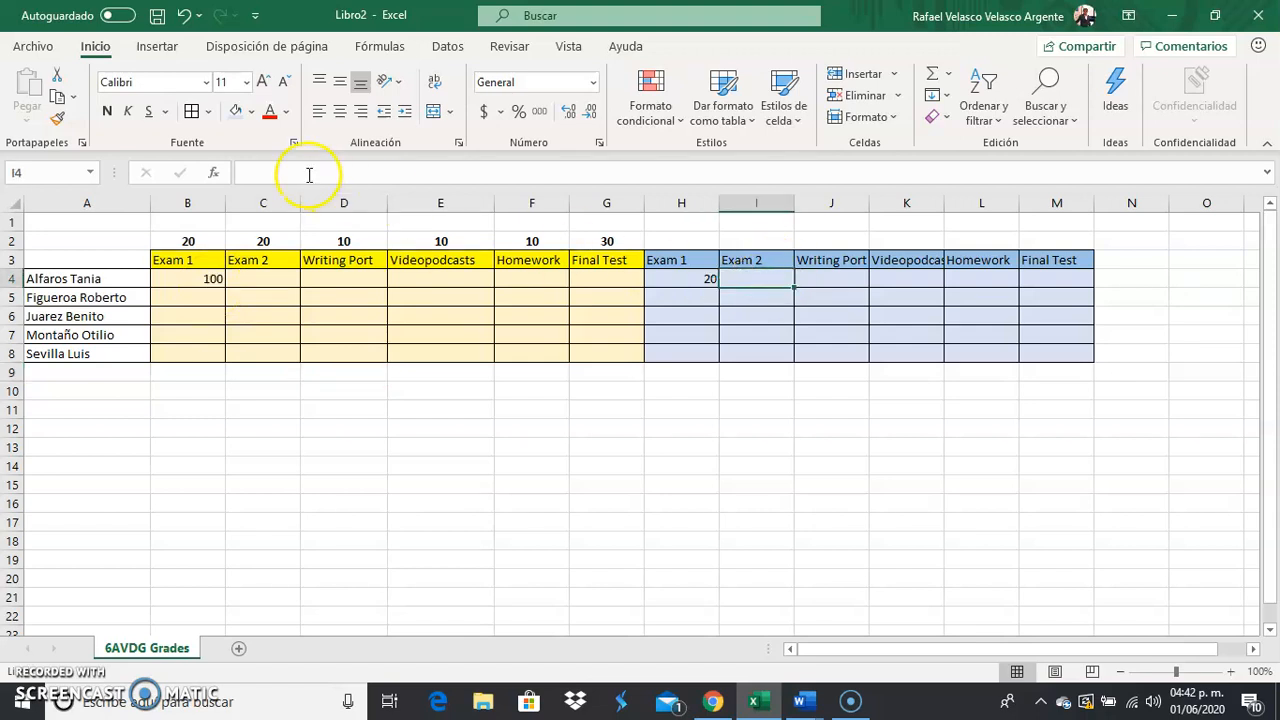
{"action": "left_click", "coordinate": [217, 173]}
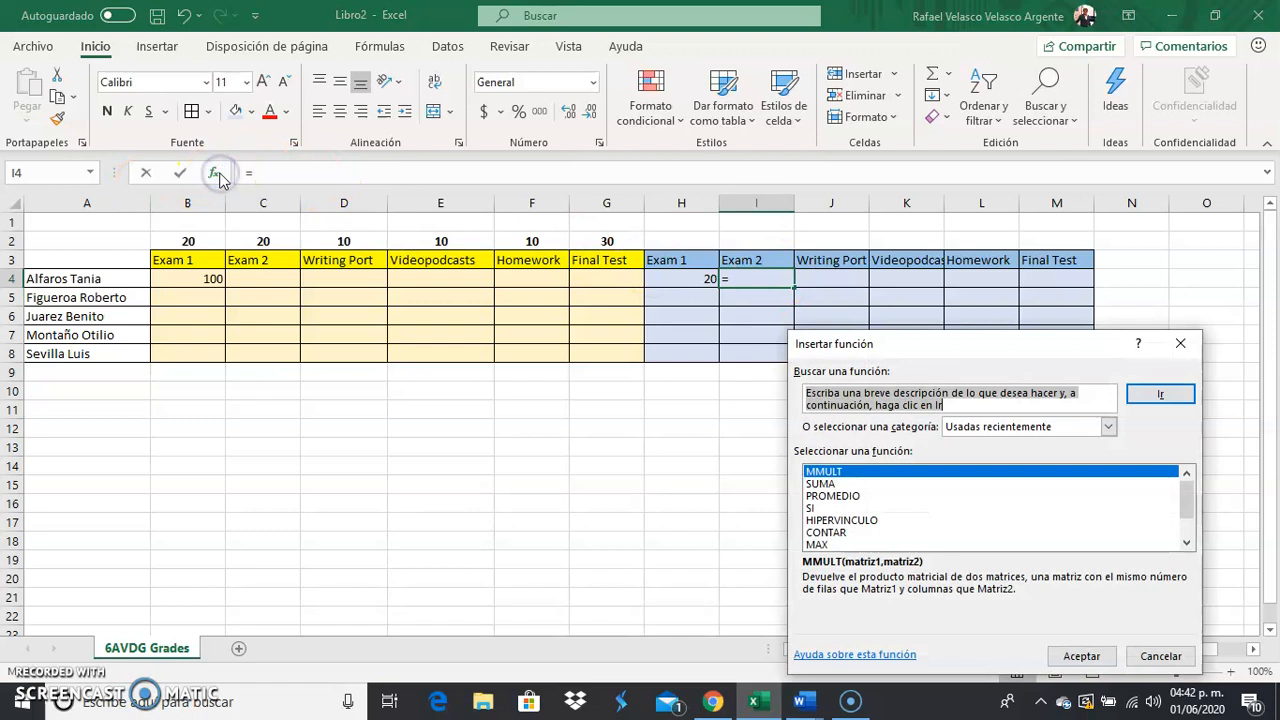
{"action": "left_click", "coordinate": [1080, 656]}
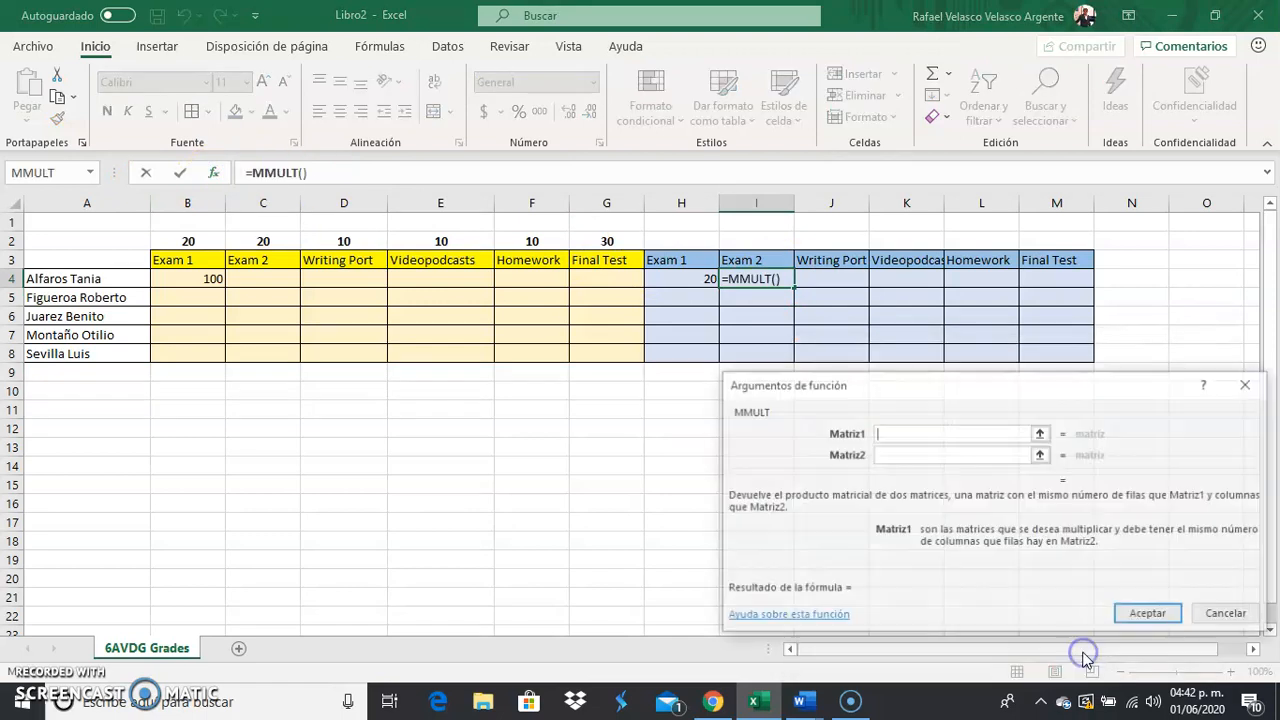
{"action": "left_click", "coordinate": [263, 278]}
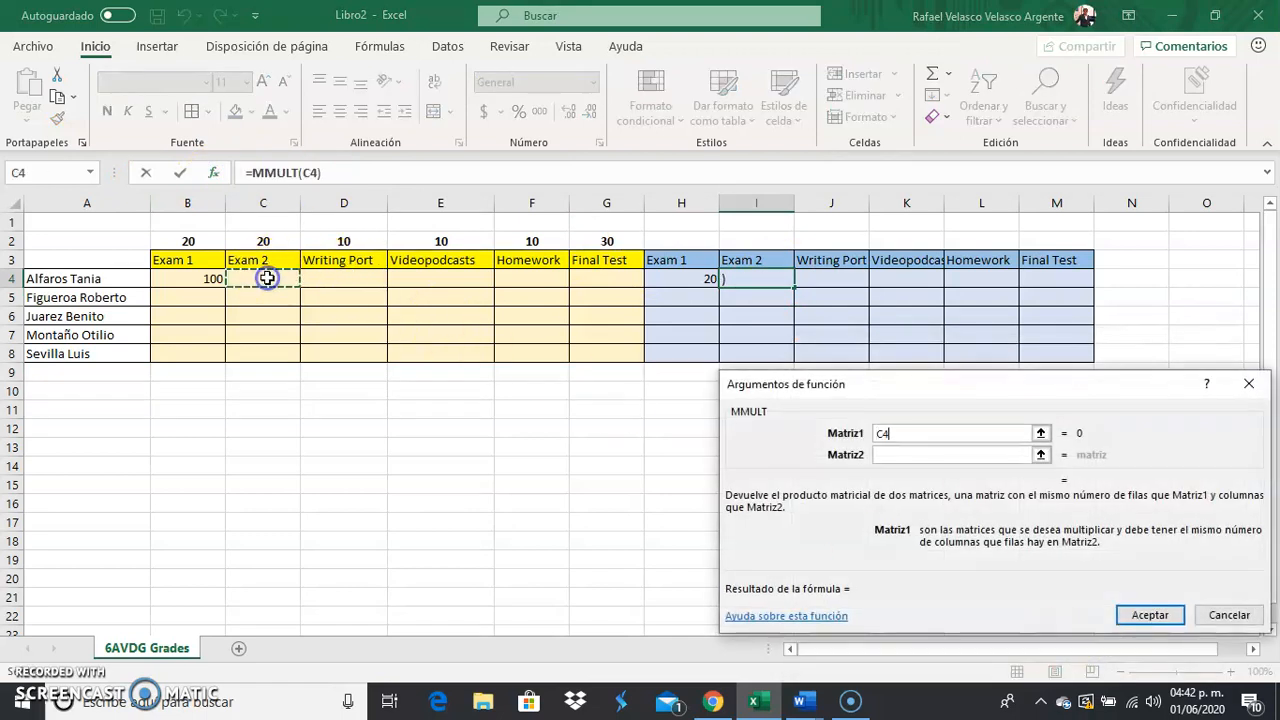
{"action": "left_click", "coordinate": [946, 455]}
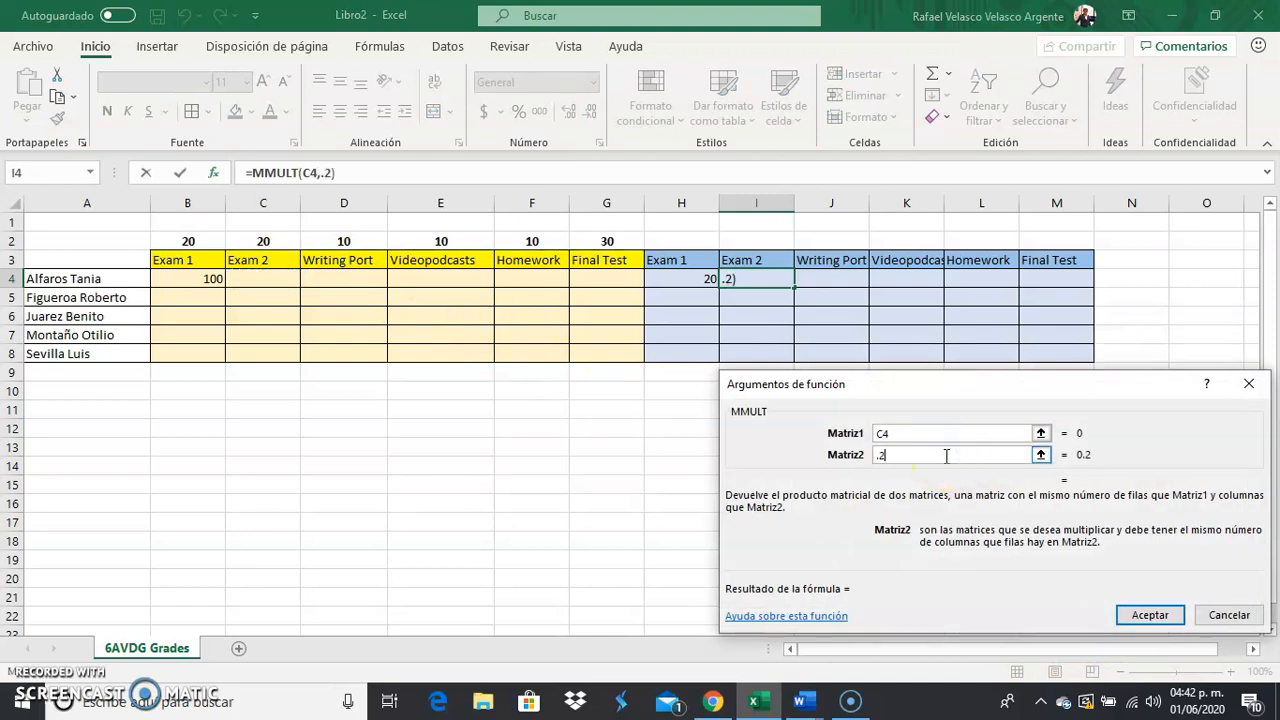
{"action": "type", "text": ".2"}
{"action": "left_click", "coordinate": [1150, 615]}
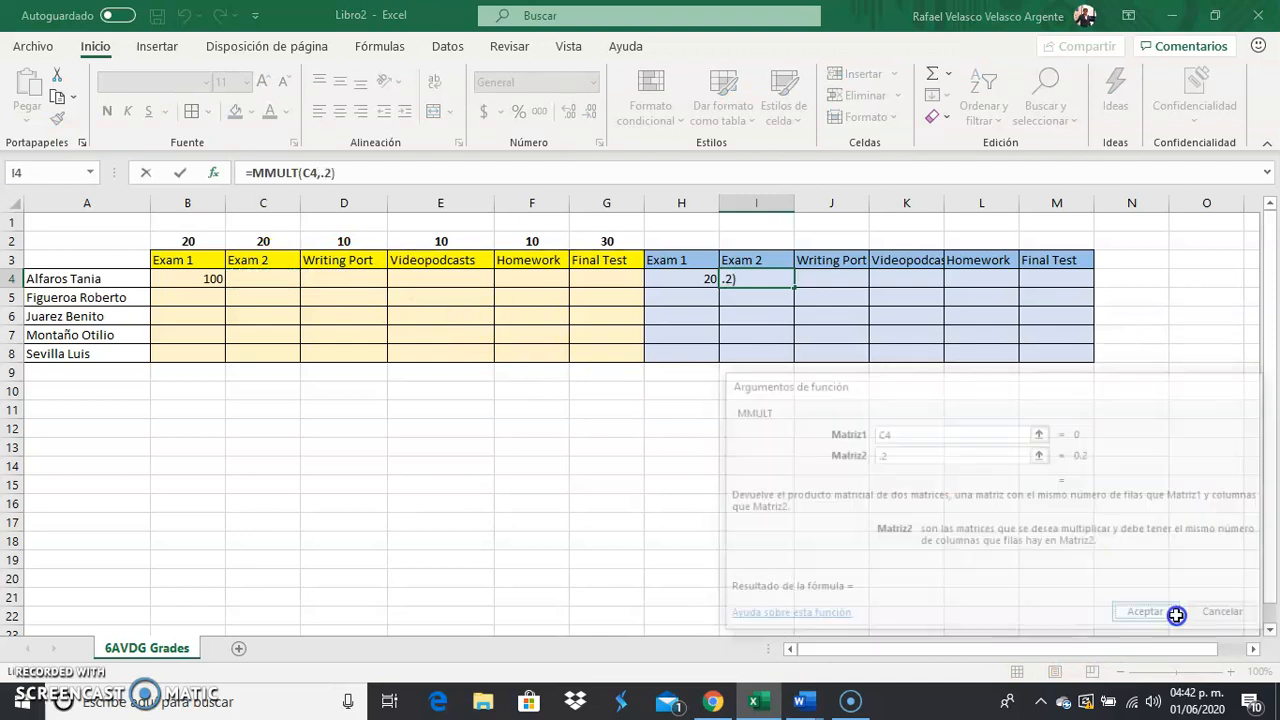
- Insert the MMULT function in J4 for Writing Port, with D4 as Matriz1 and .1 as Matriz2
{"action": "left_click", "coordinate": [821, 281]}
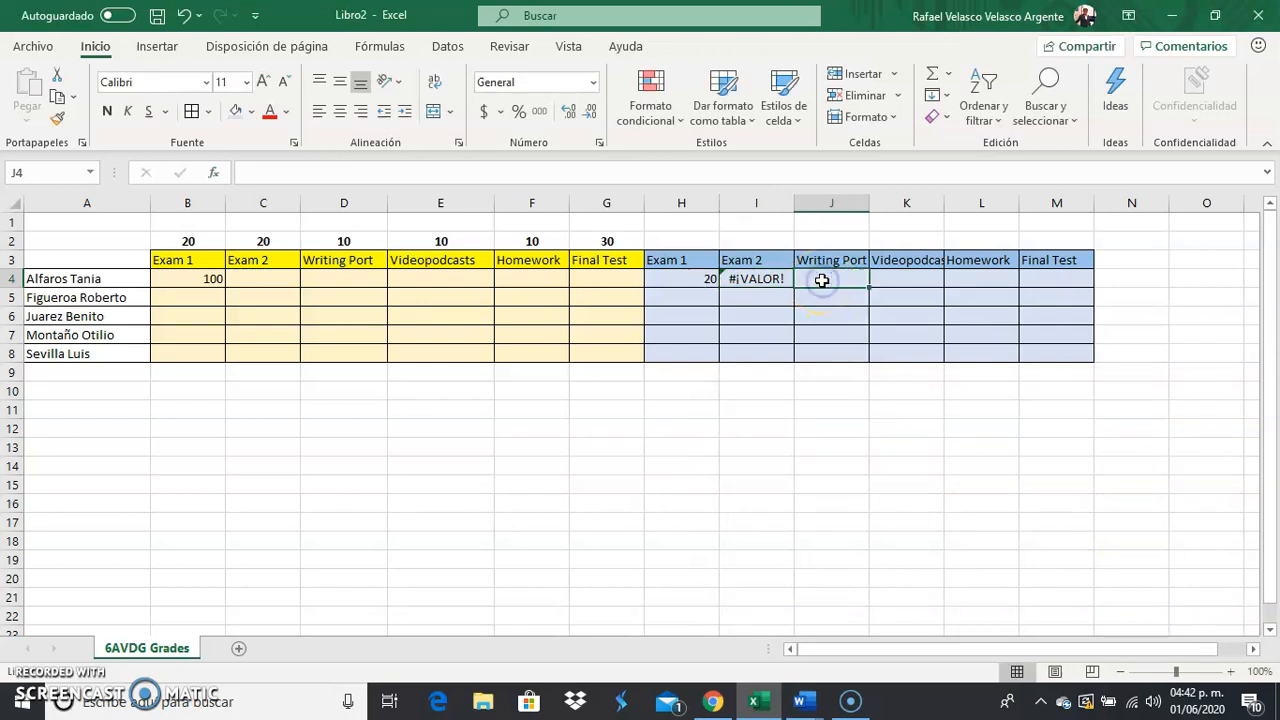
{"action": "left_click", "coordinate": [213, 172]}
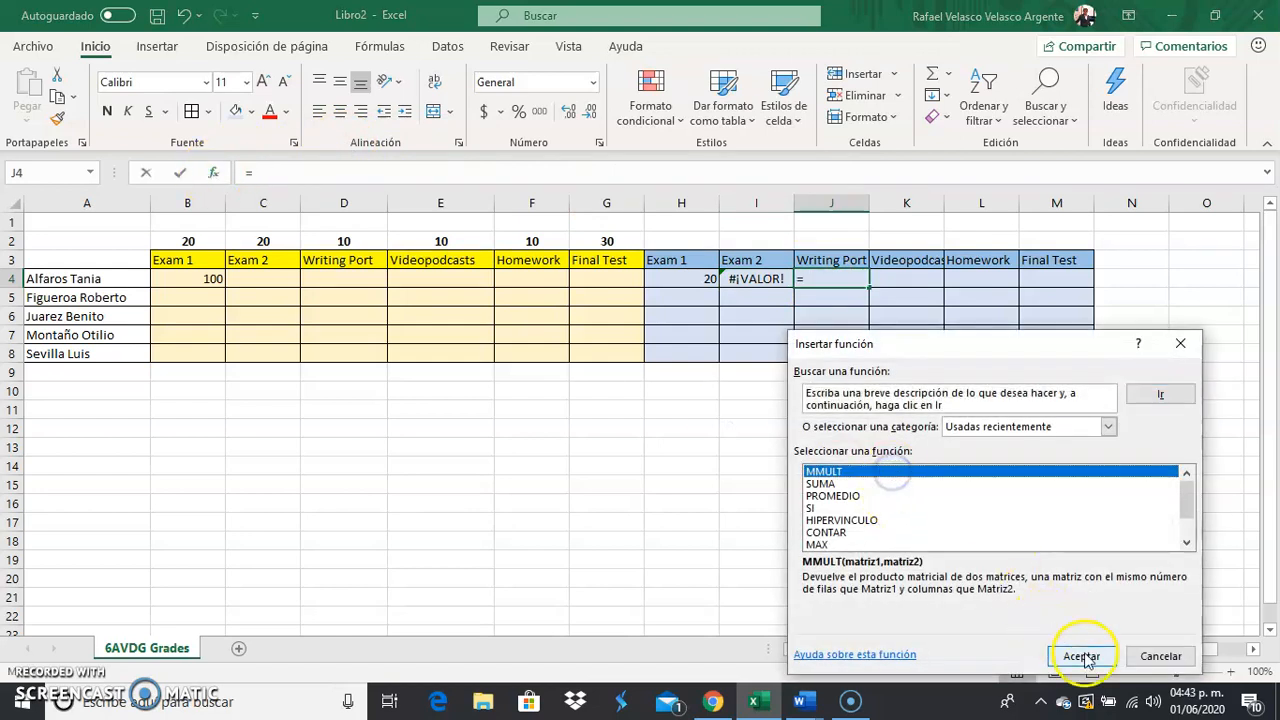
{"action": "left_click", "coordinate": [1081, 656]}
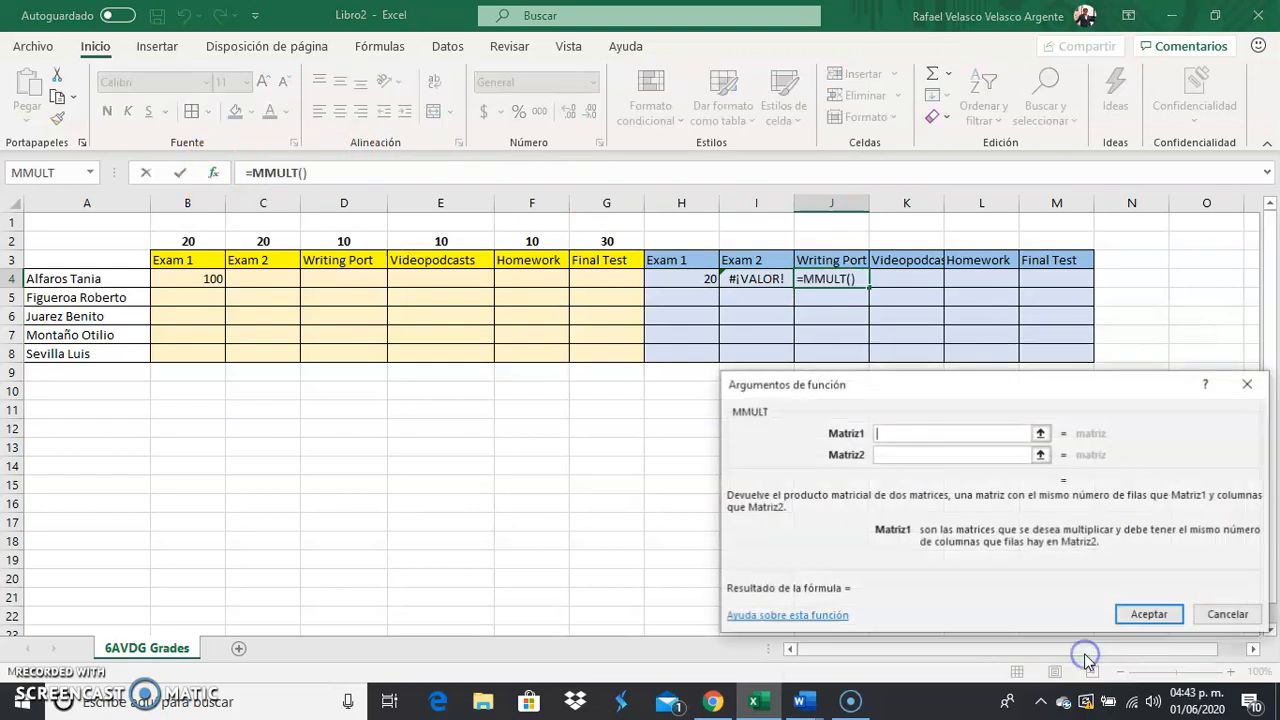
{"action": "left_click", "coordinate": [366, 281]}
{"action": "left_click", "coordinate": [901, 454]}
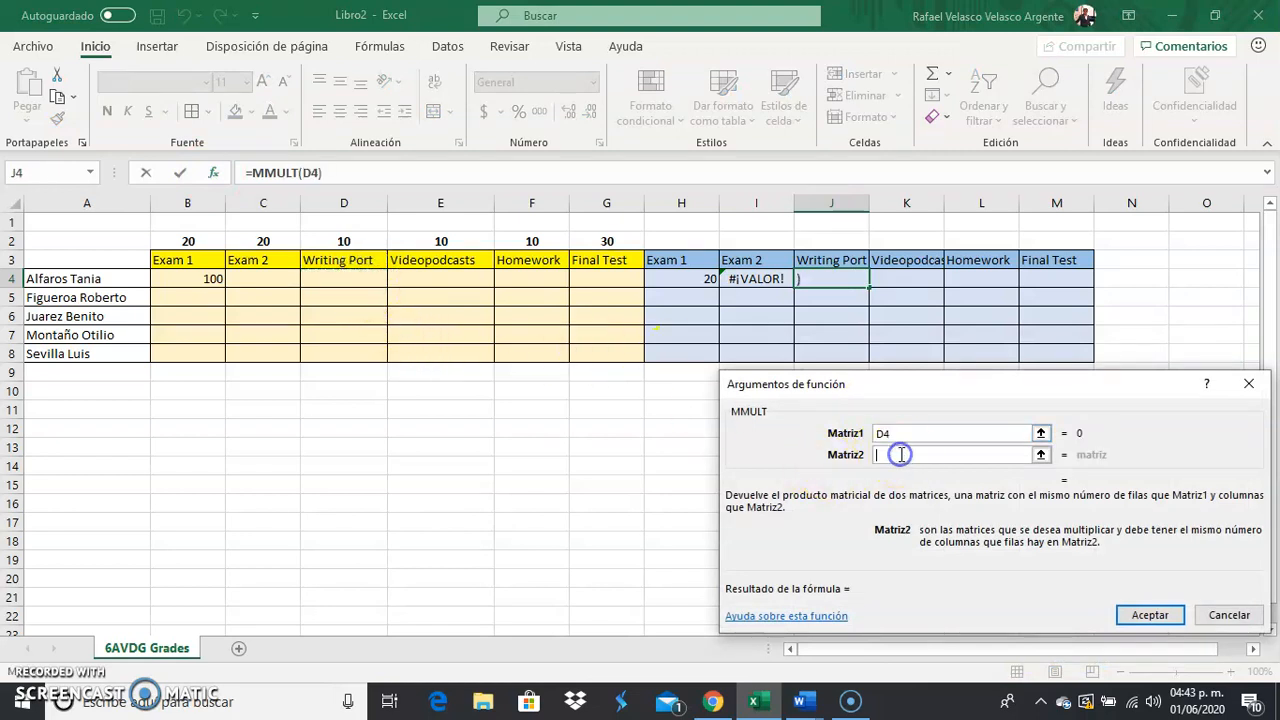
{"action": "type", "text": ".1"}
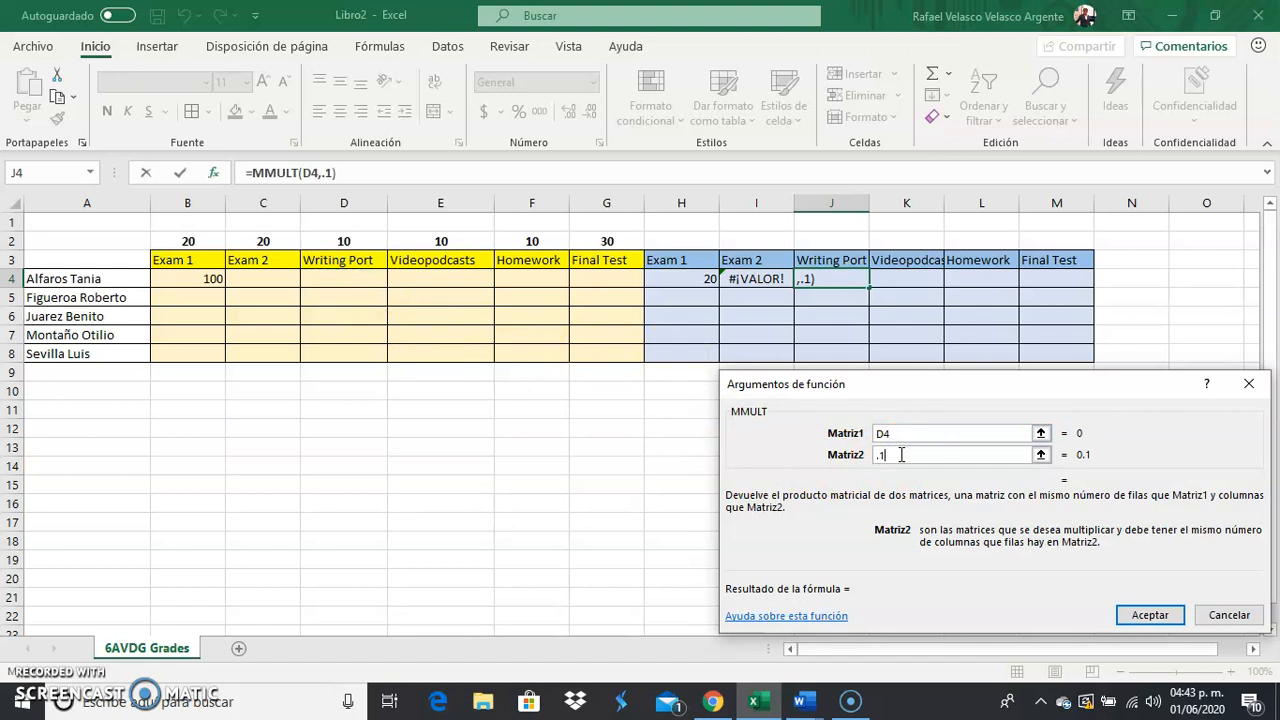
{"action": "left_click", "coordinate": [1148, 614]}
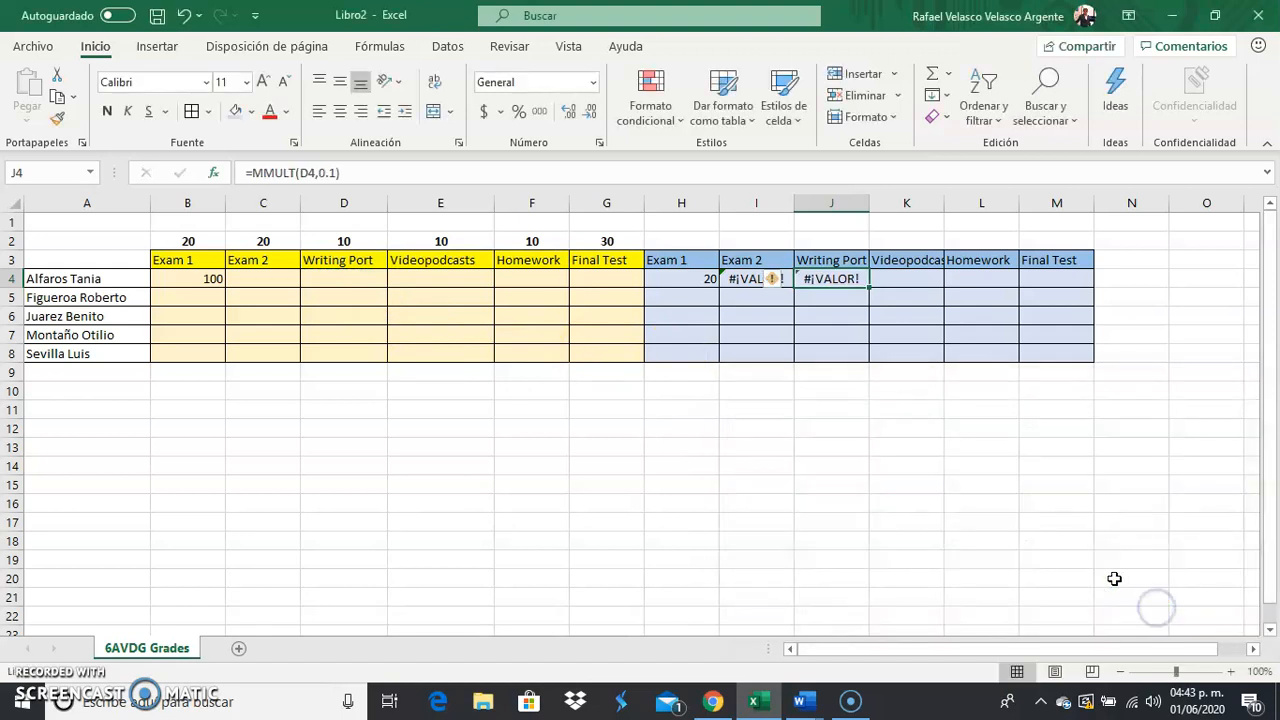
- Insert the MMULT function in K4 for Videopodcasts, with E4 as Matriz1 and .1 as Matriz2
{"action": "left_click", "coordinate": [920, 282]}
{"action": "left_click", "coordinate": [213, 172]}
{"action": "left_click", "coordinate": [857, 472]}
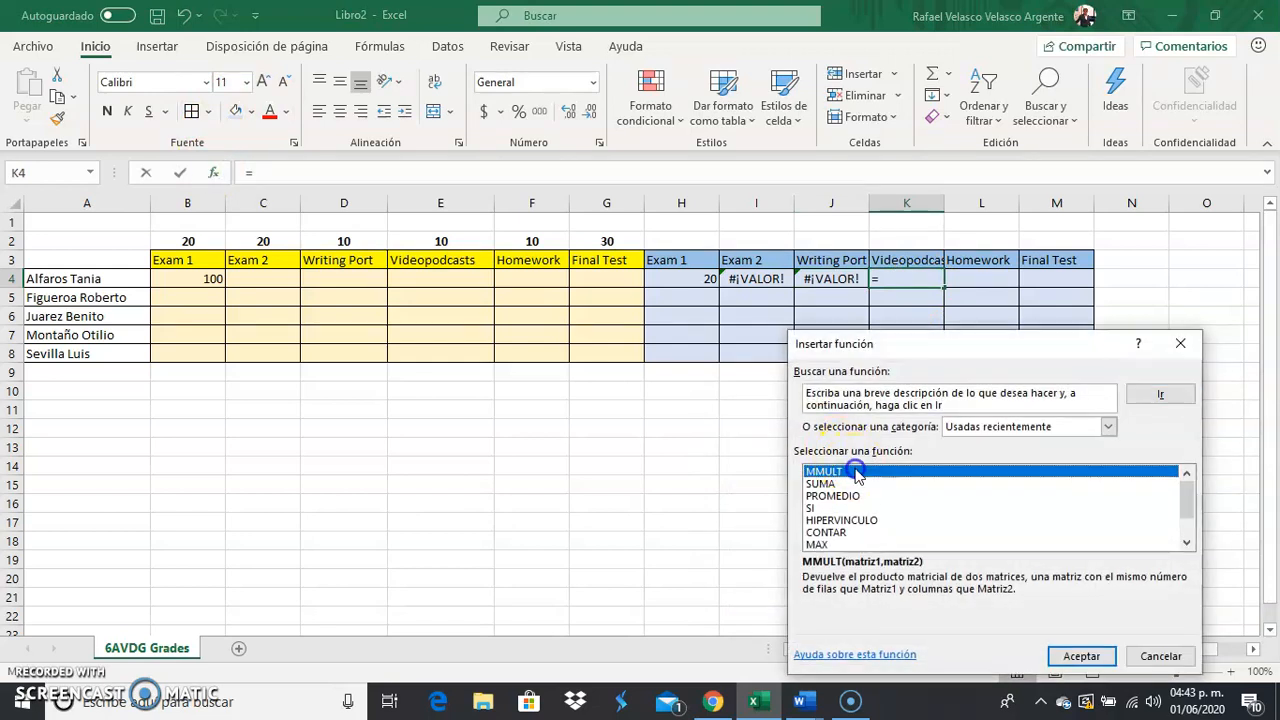
{"action": "left_click", "coordinate": [1080, 655]}
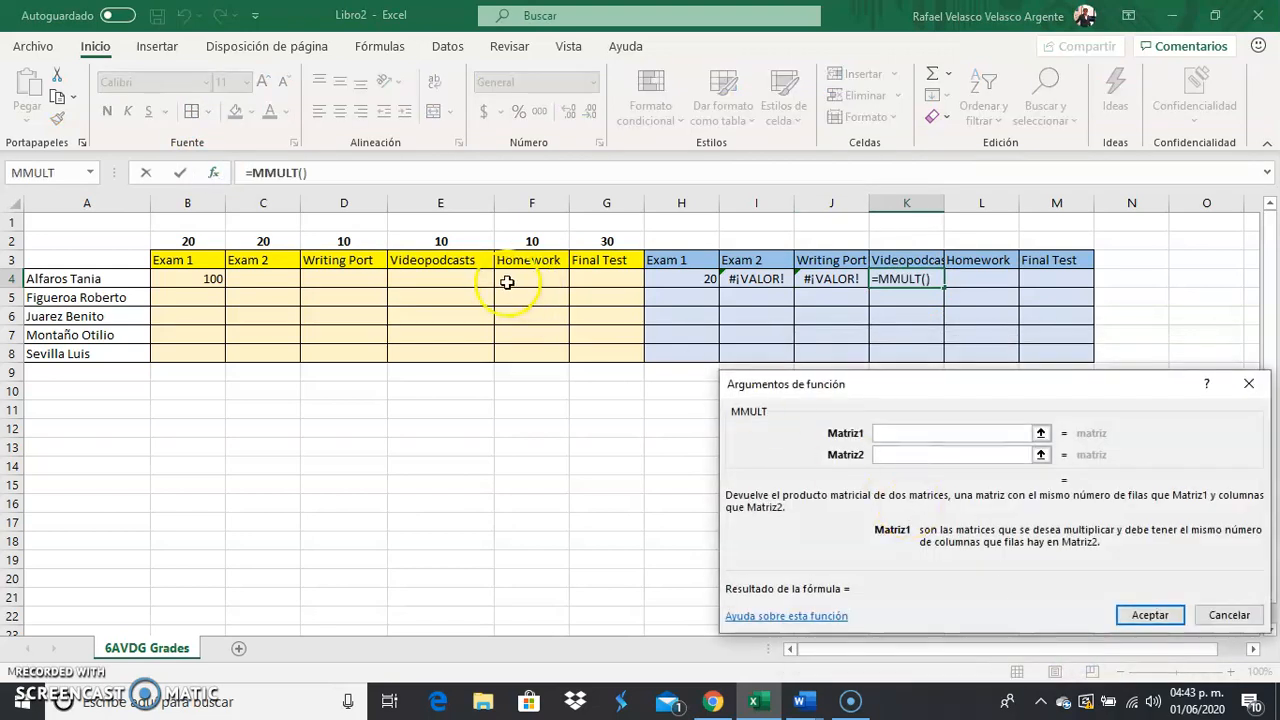
{"action": "left_click", "coordinate": [471, 278]}
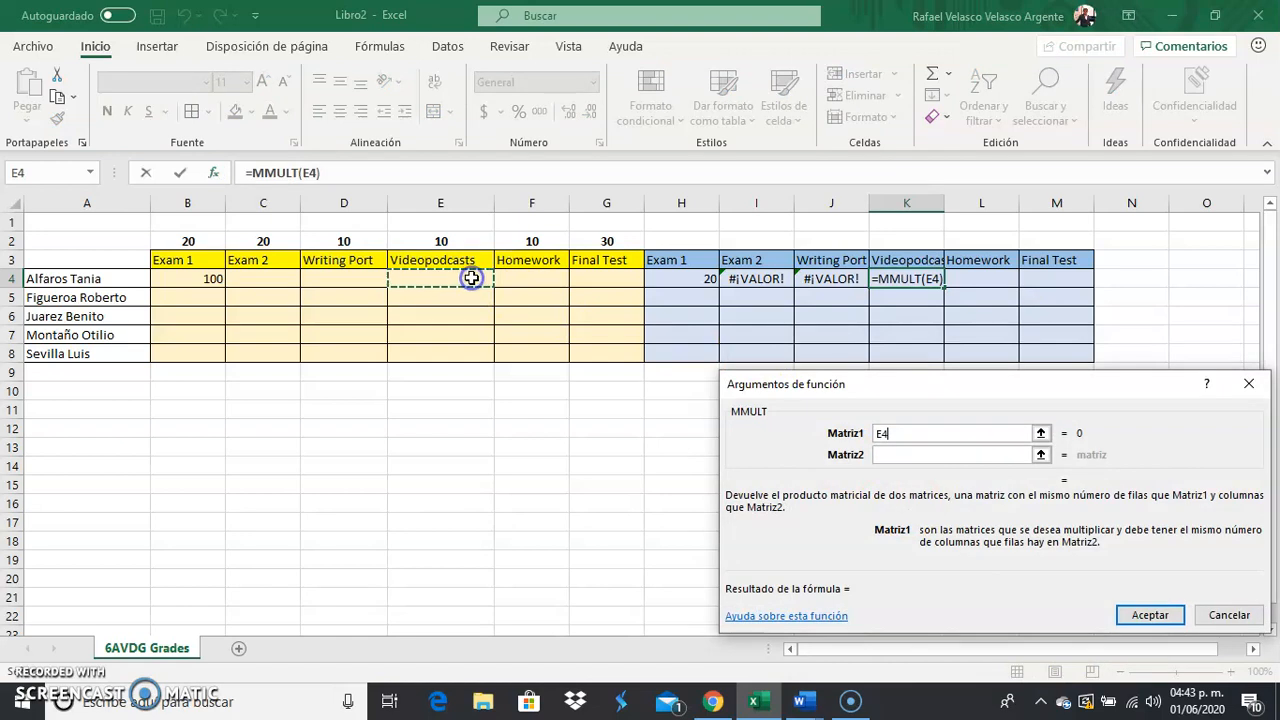
{"action": "left_click", "coordinate": [912, 457]}
{"action": "type", "text": ".1"}
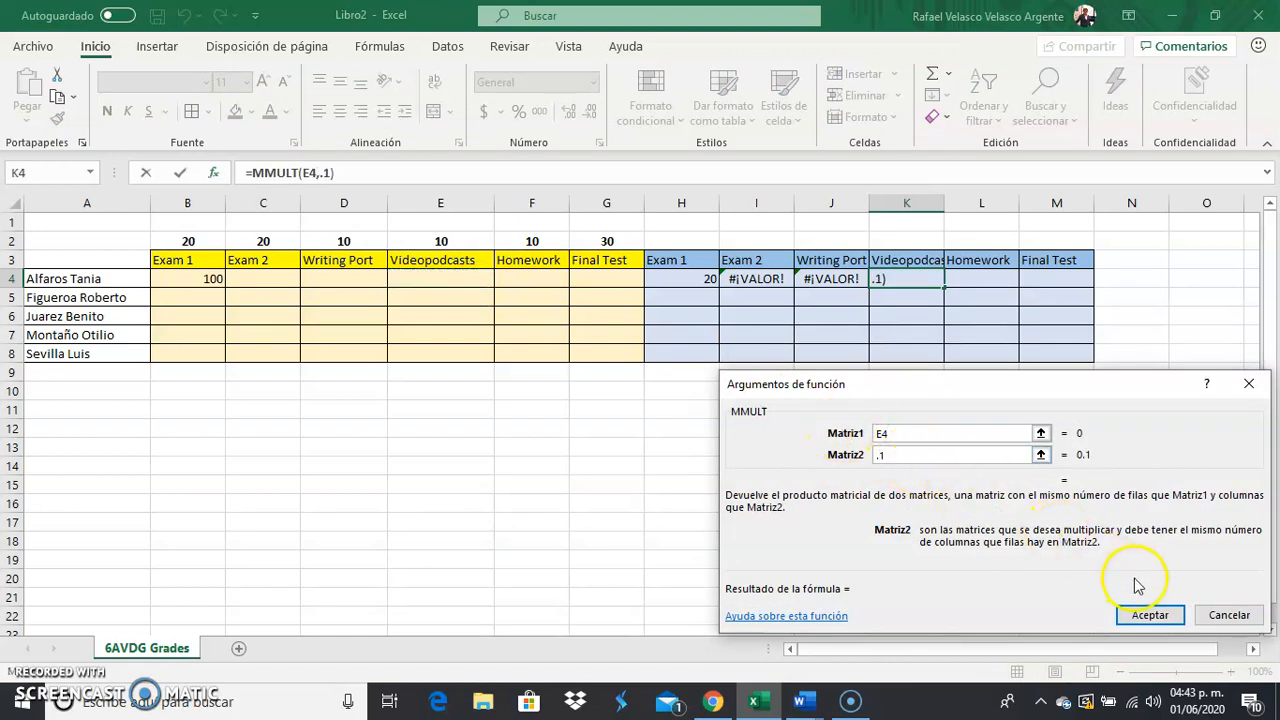
{"action": "left_click", "coordinate": [1149, 612]}
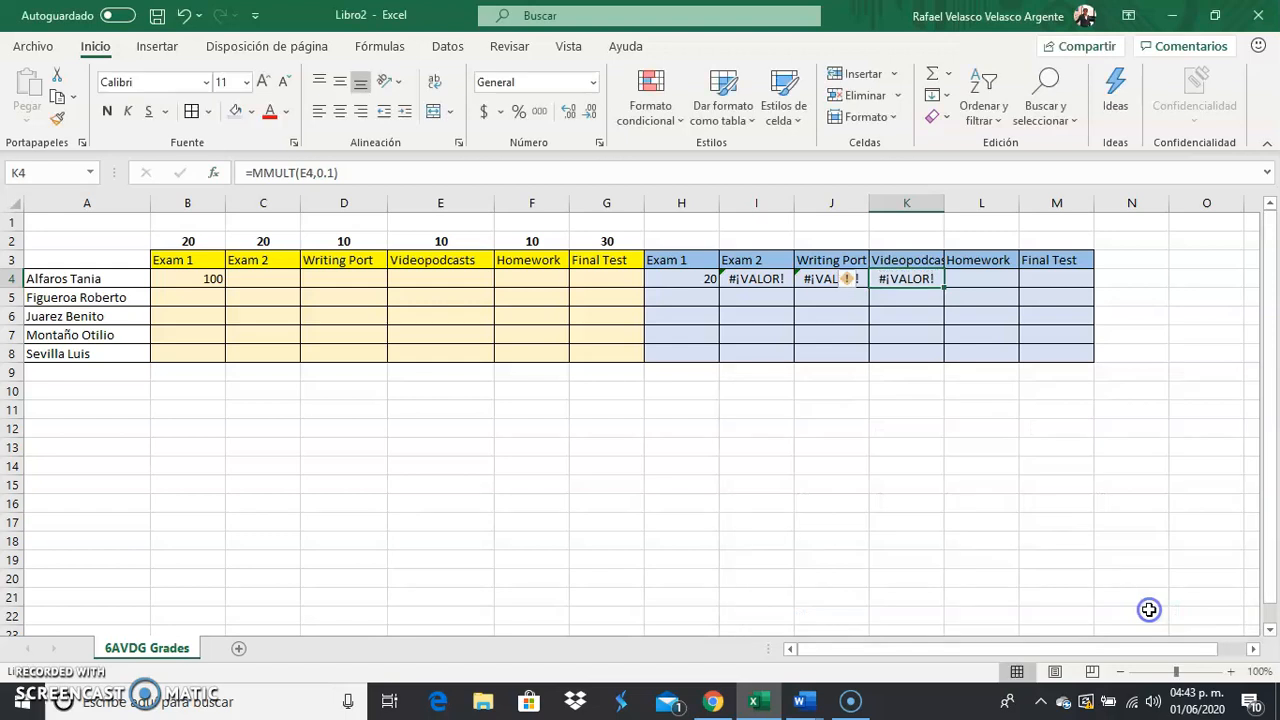
- Insert the MMULT function in L4 for Homework, with F4 as Matriz1 and .1 as Matriz2
{"action": "left_click", "coordinate": [988, 278]}
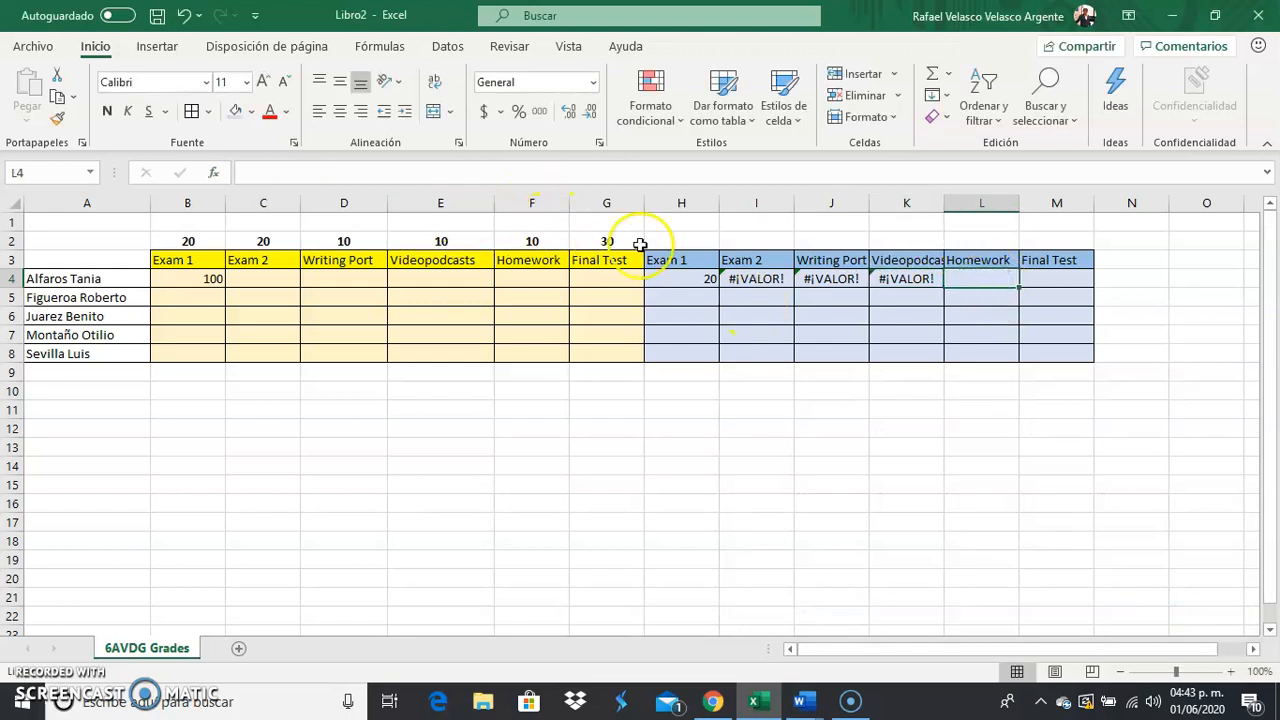
{"action": "left_click", "coordinate": [213, 172]}
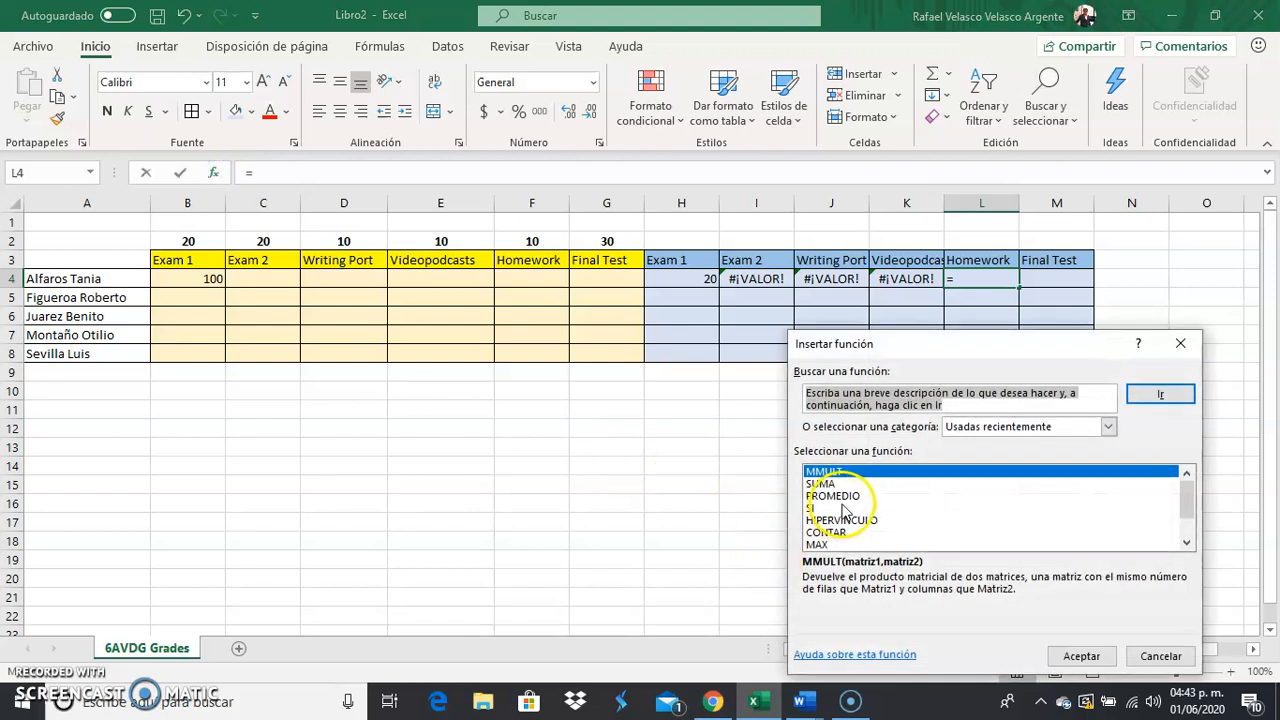
{"action": "left_click", "coordinate": [1078, 655]}
{"action": "left_click", "coordinate": [531, 279]}
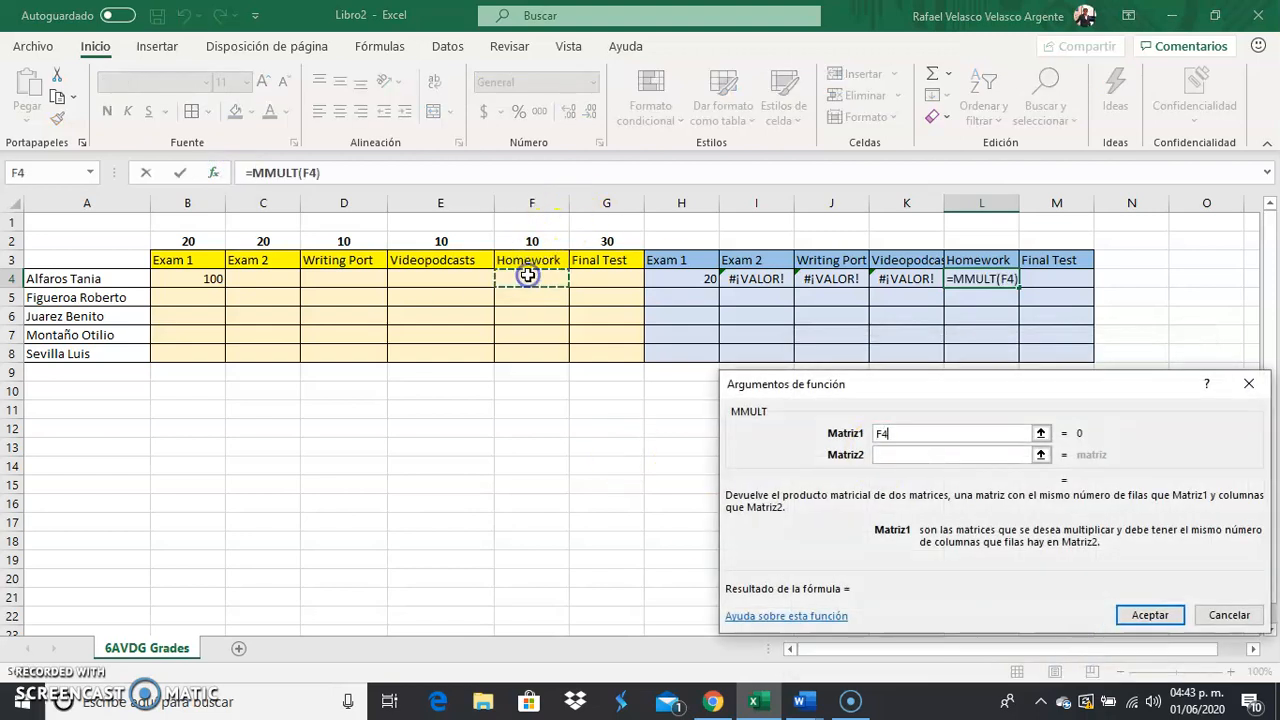
{"action": "left_click", "coordinate": [942, 458]}
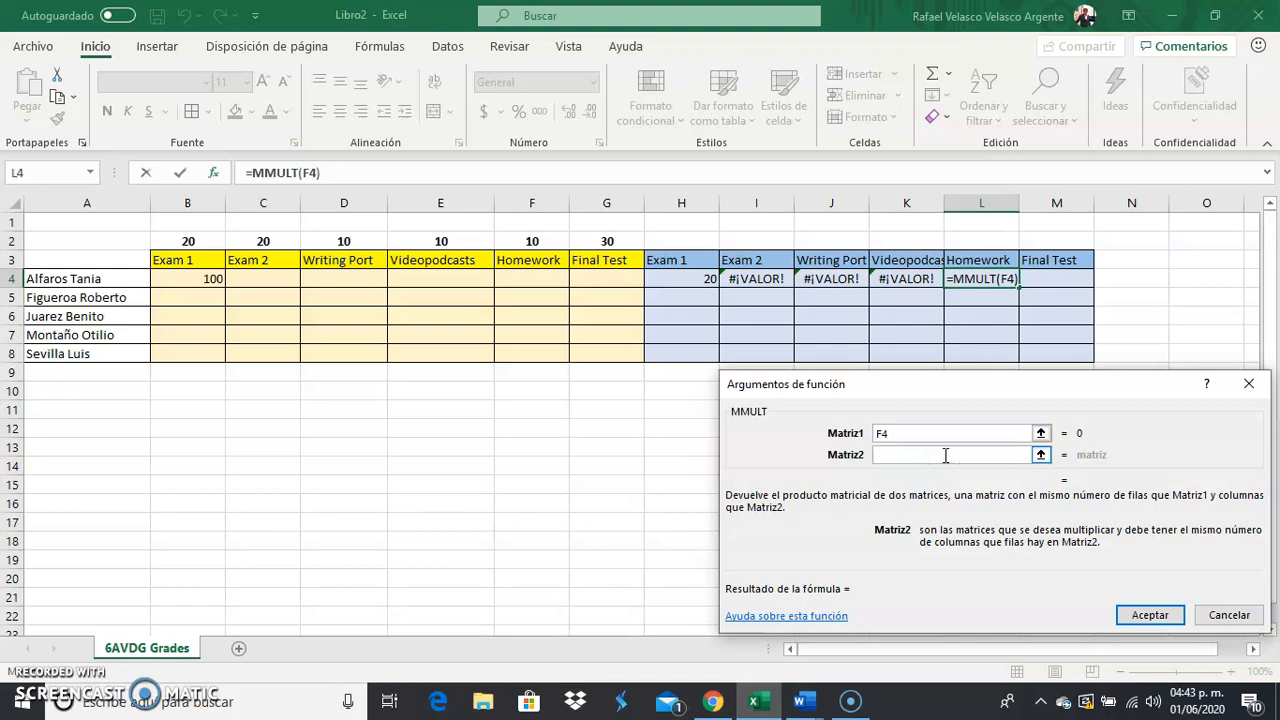
{"action": "type", "text": ".1"}
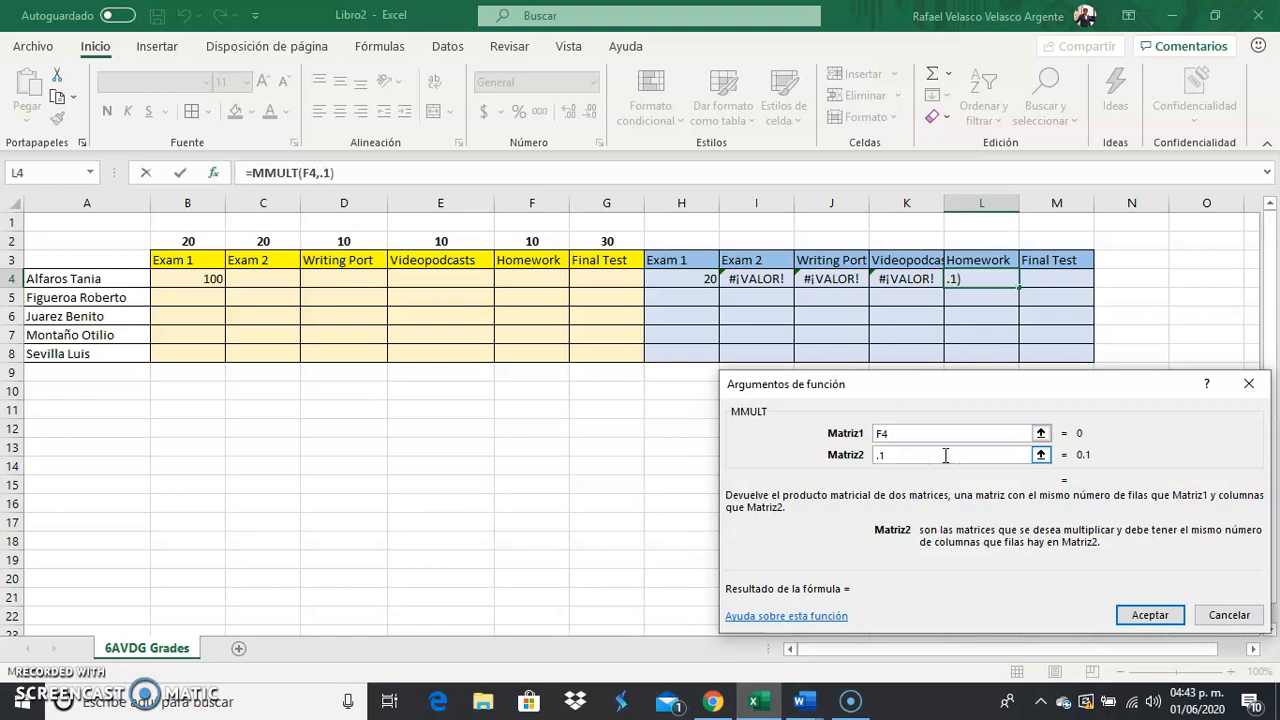
{"action": "left_click", "coordinate": [1150, 612]}
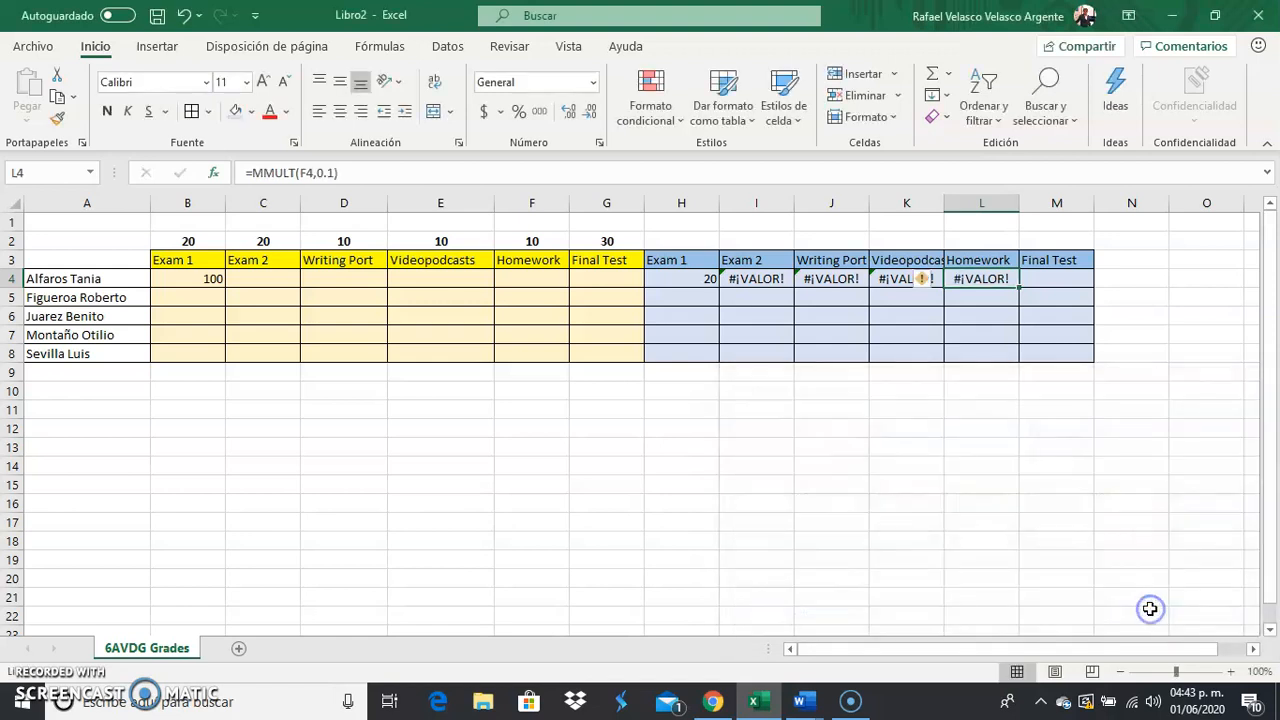
- Insert the MMULT function in M4 for Final Test, with G4 as Matriz1 and .3 as Matriz2
{"action": "left_click", "coordinate": [1050, 278]}
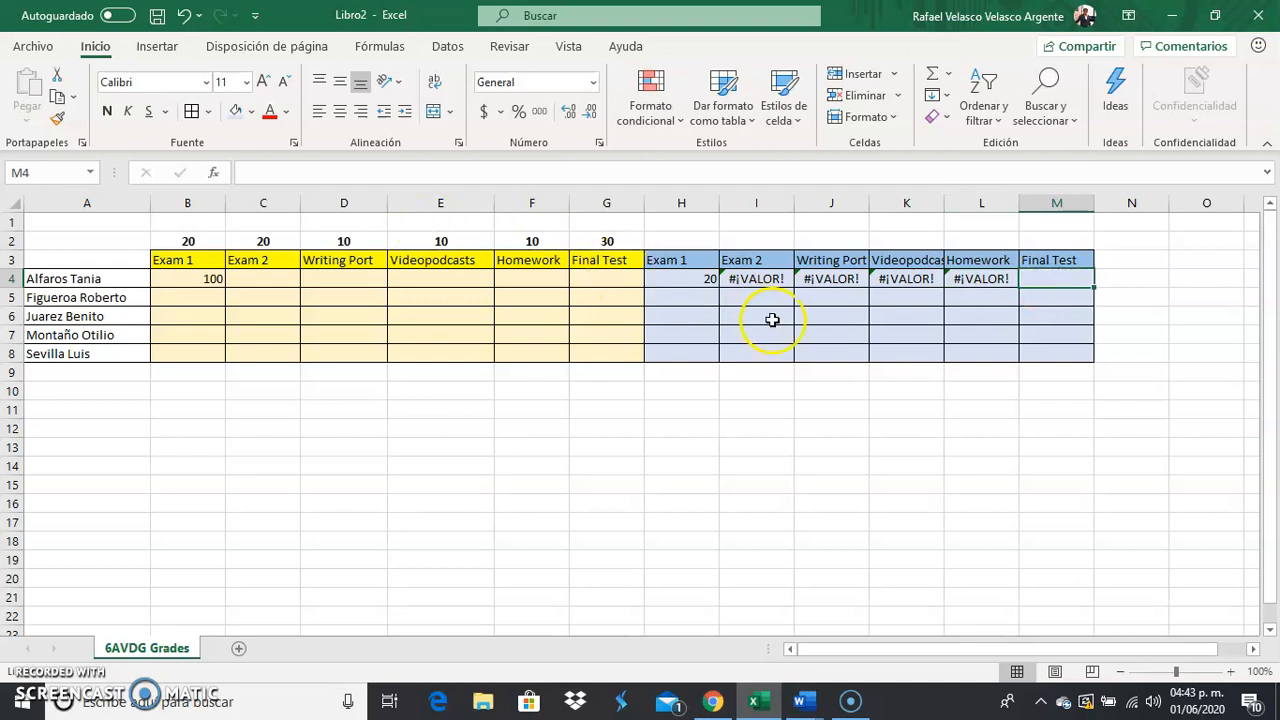
{"action": "left_click", "coordinate": [216, 174]}
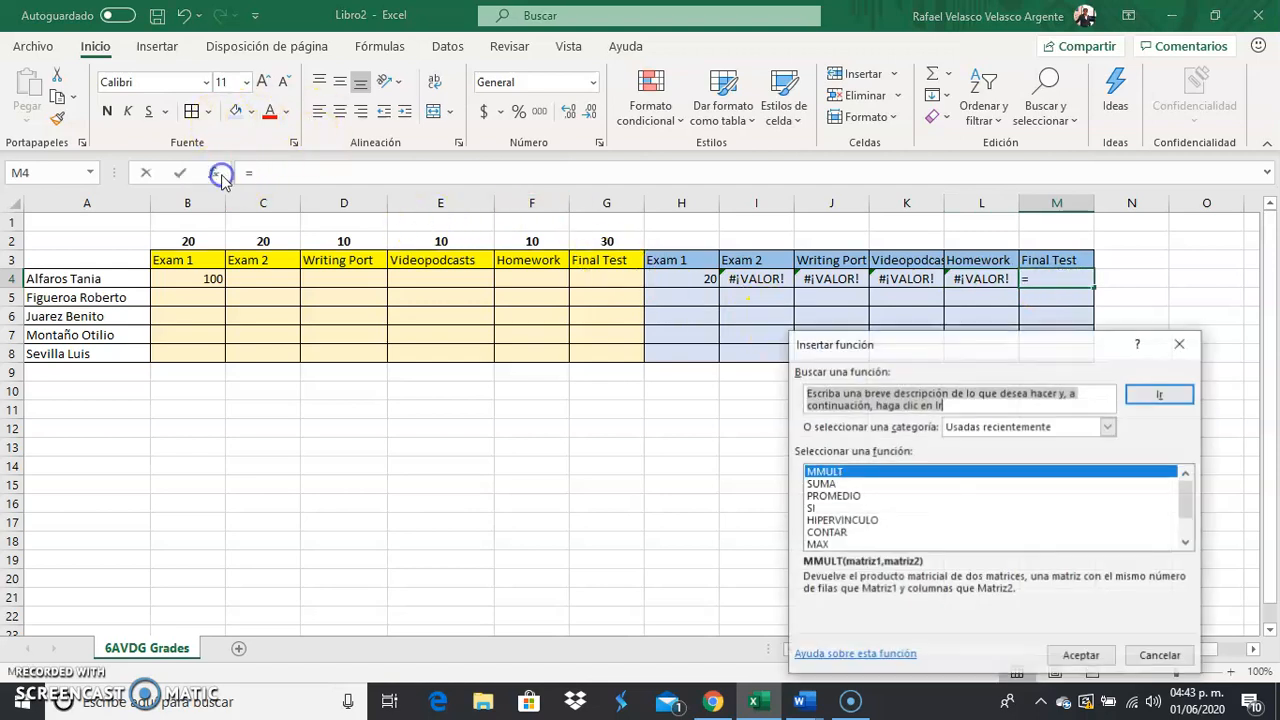
{"action": "left_click", "coordinate": [1066, 655]}
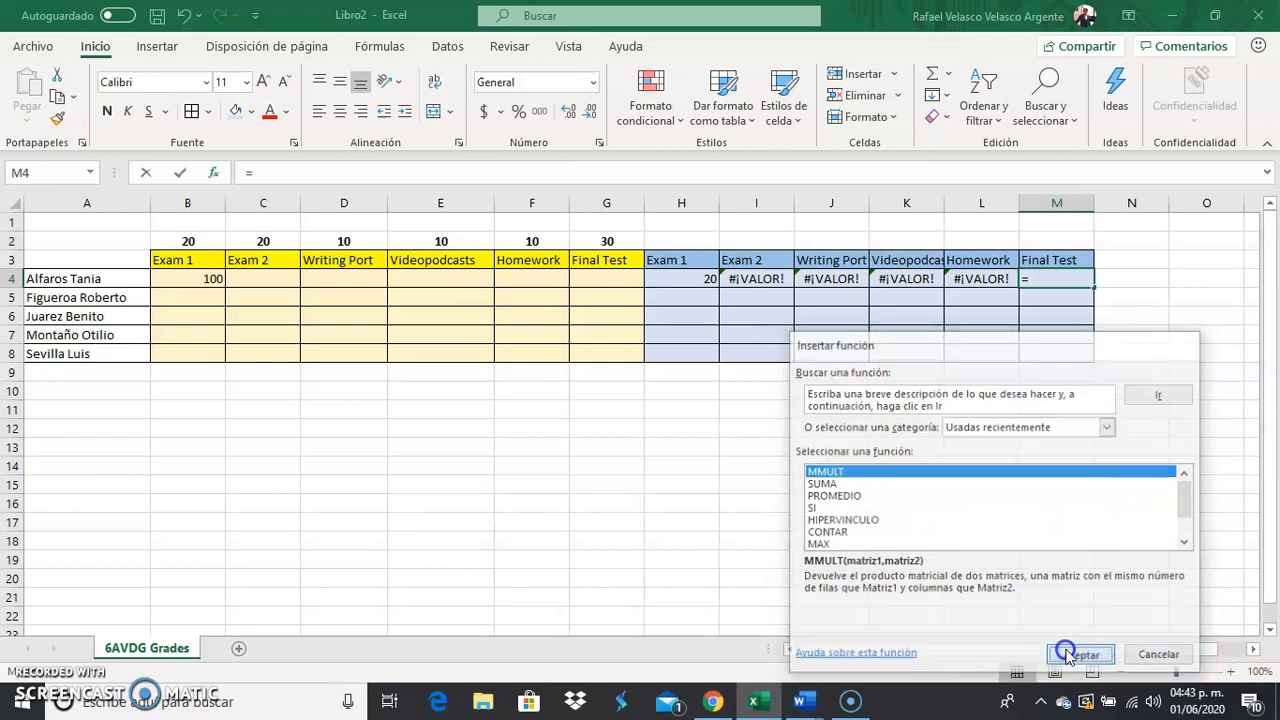
{"action": "left_click", "coordinate": [621, 276]}
{"action": "left_click", "coordinate": [894, 434]}
{"action": "left_click", "coordinate": [896, 453]}
{"action": "type", "text": ".3"}
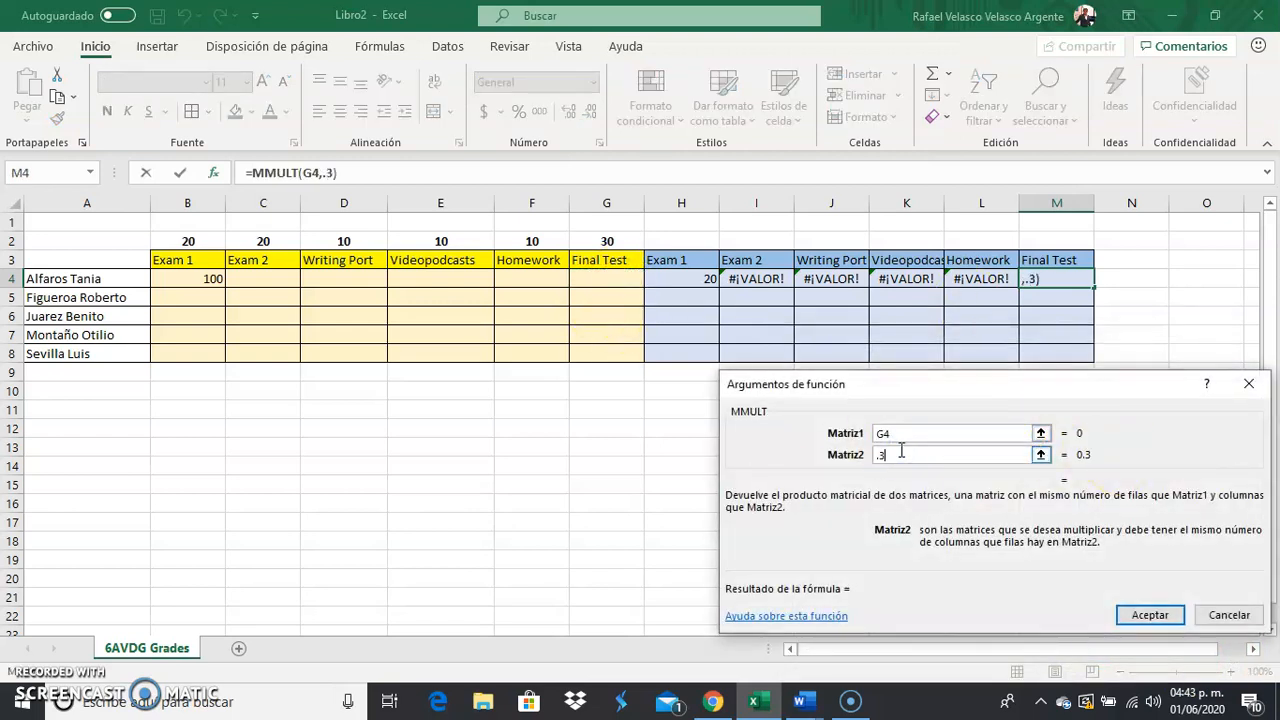
{"action": "left_click", "coordinate": [1148, 614]}
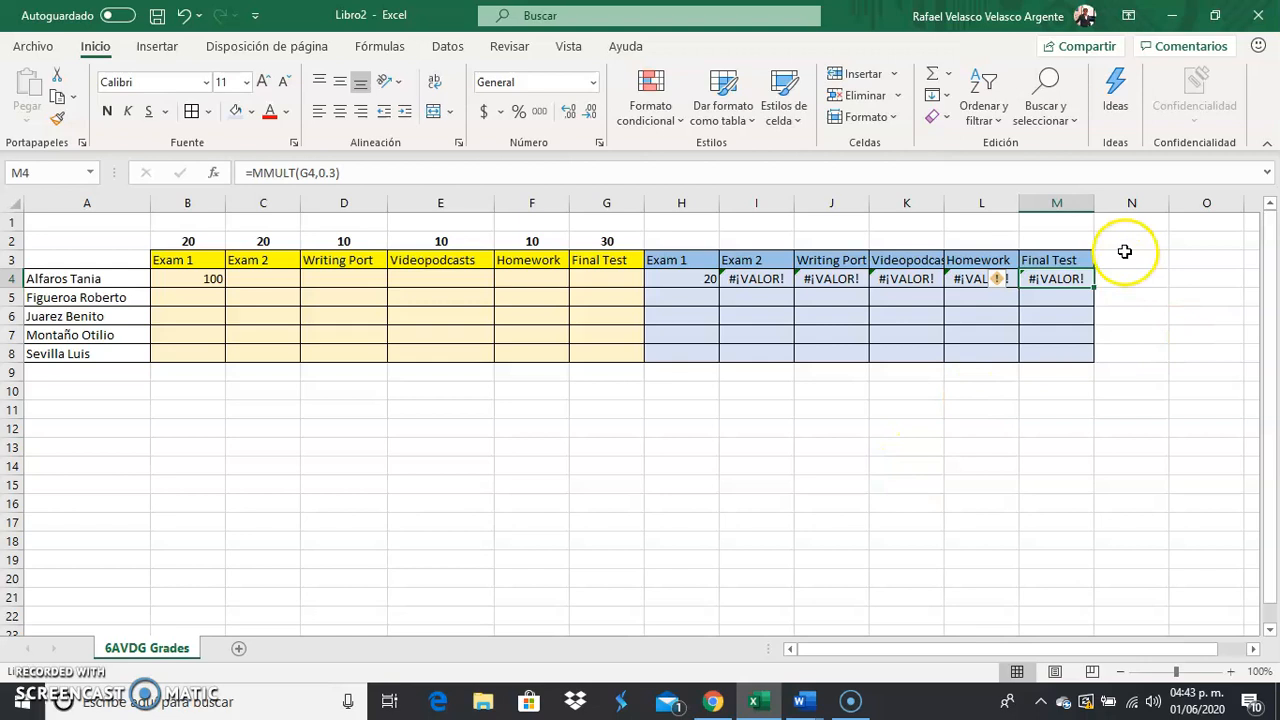
{"action": "left_click", "coordinate": [1160, 408]}
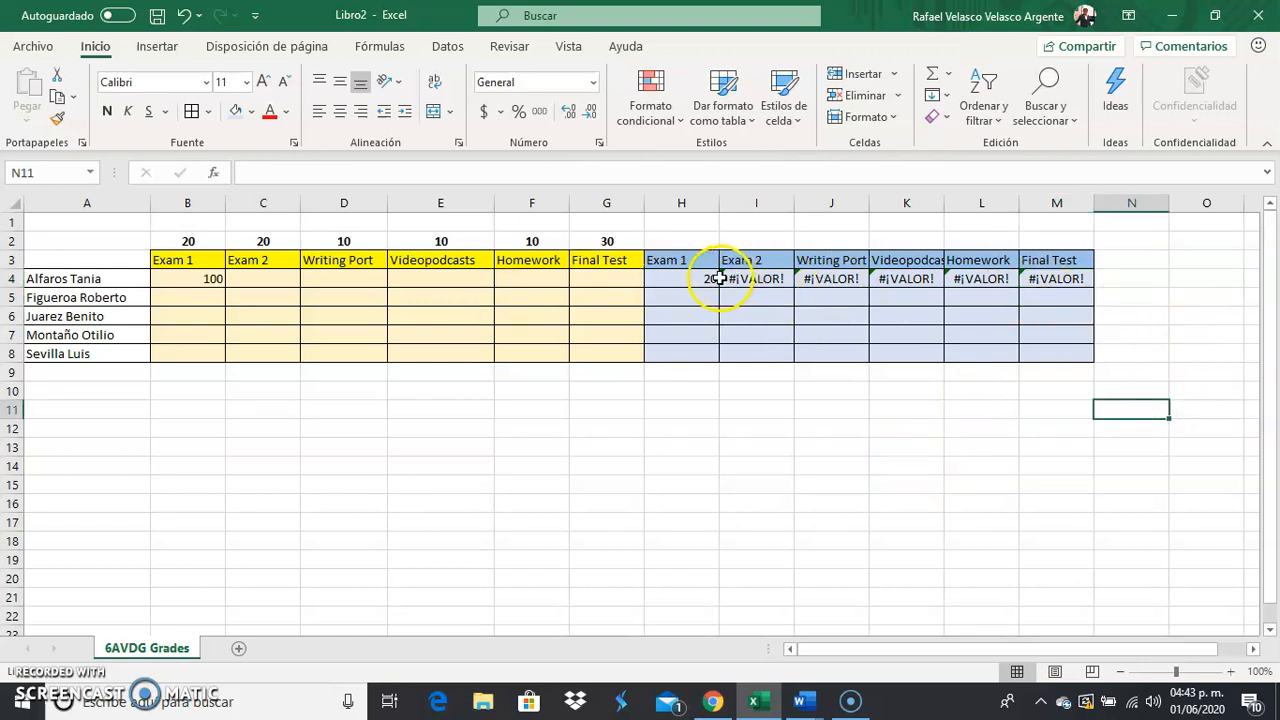
- Clear the first student's Exam 1 grade from B4
{"action": "left_click", "coordinate": [180, 278]}
{"action": "key", "text": "BackSpace"}
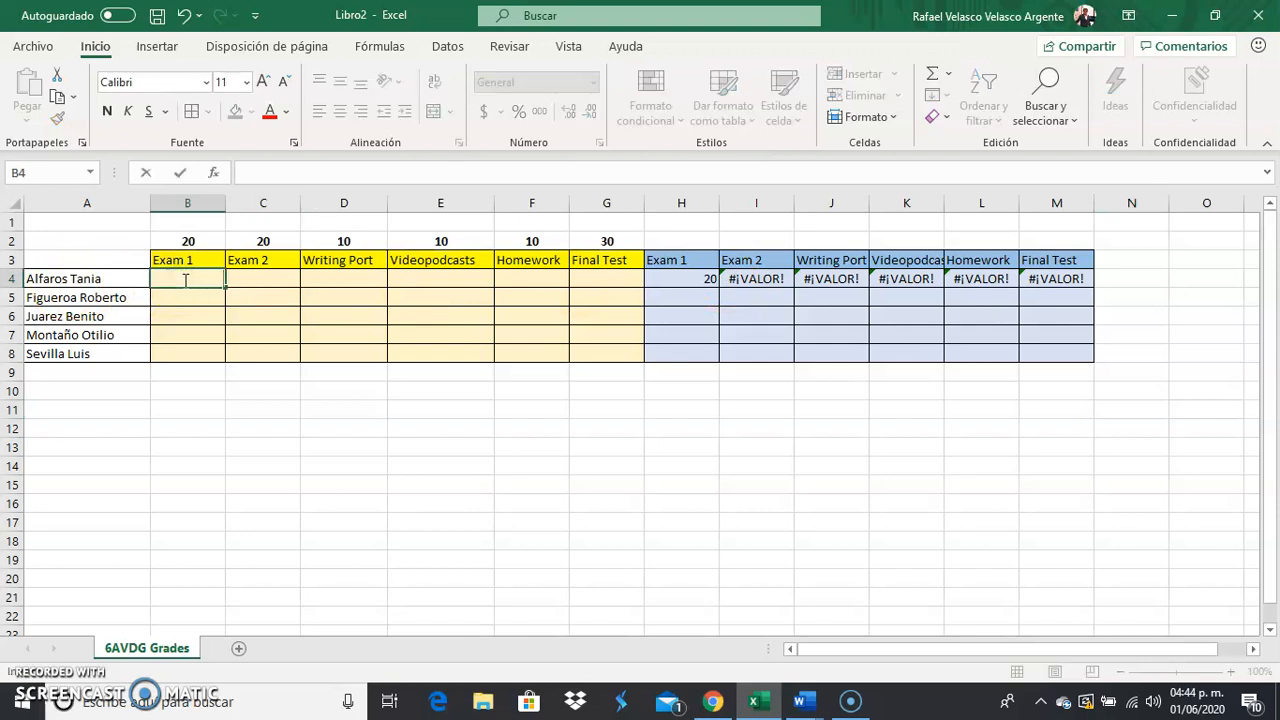
{"action": "left_click", "coordinate": [665, 315]}
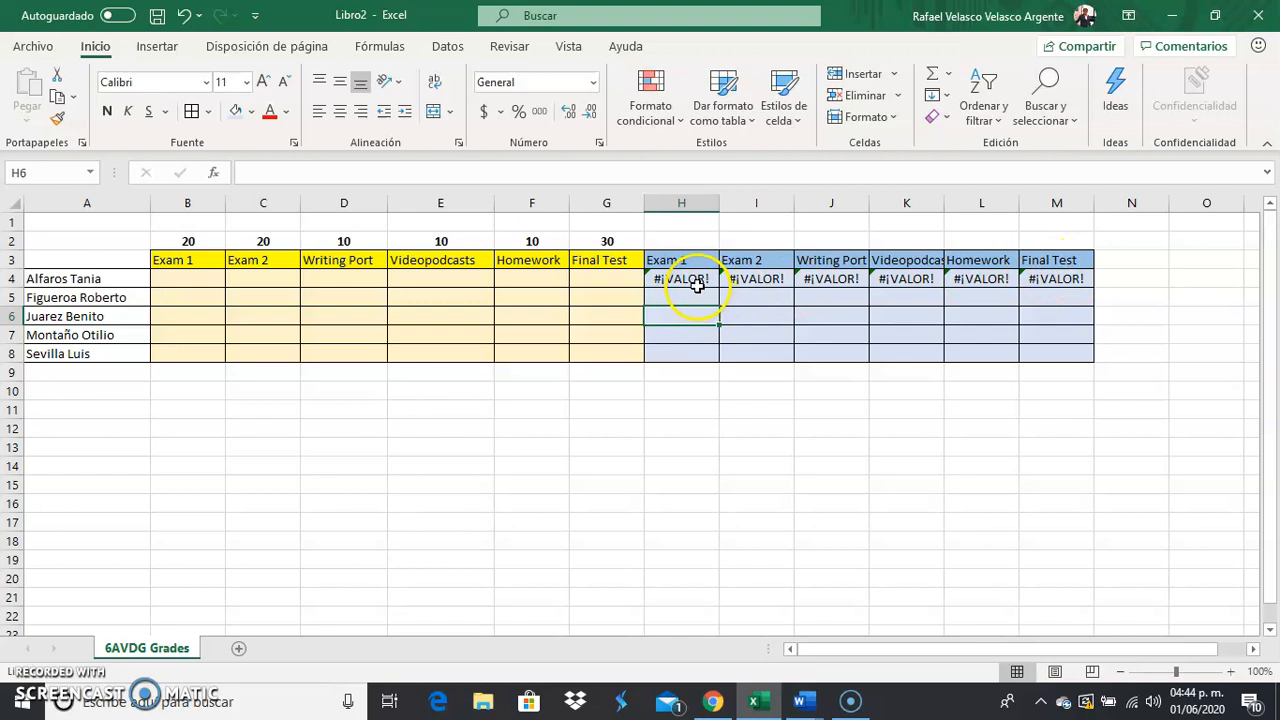
- Copy the weighted-value formulas in H4:M4 to the other students' rows in H5:M8
{"action": "left_click_drag", "start_coordinate": [690, 281], "coordinate": [1039, 280]}
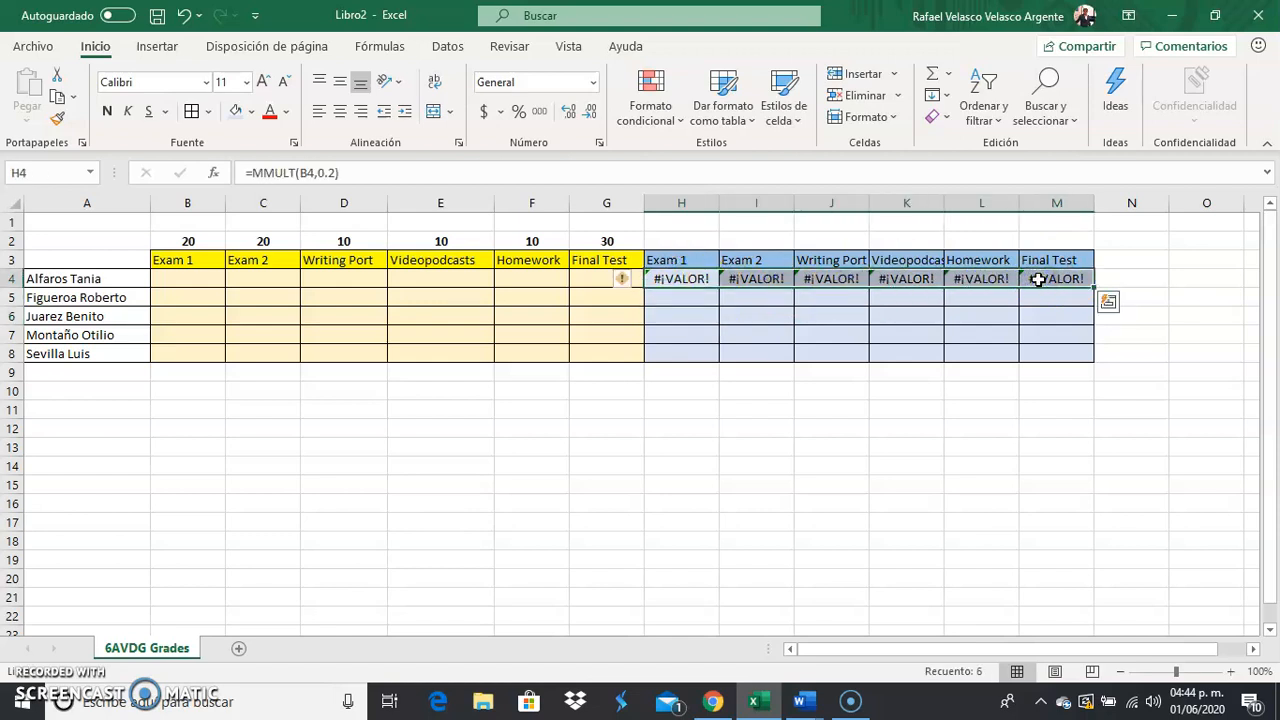
{"action": "key", "text": "ctrl+c"}
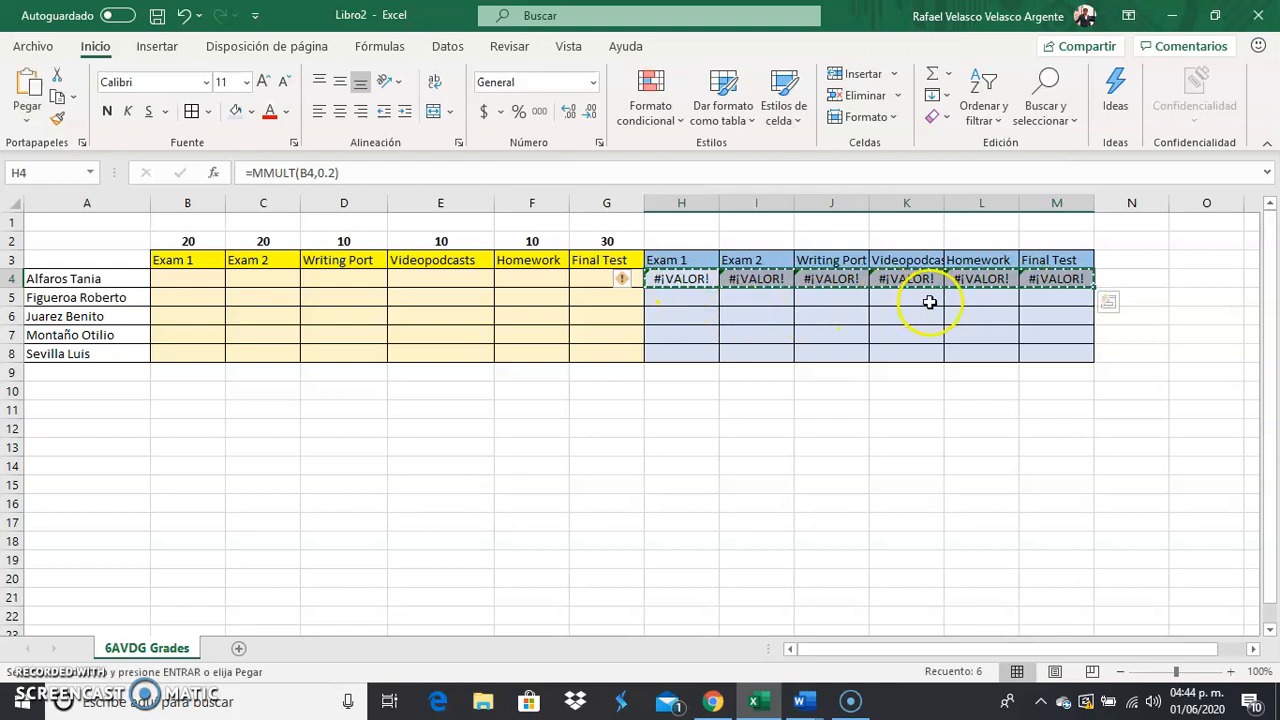
{"action": "left_click_drag", "start_coordinate": [675, 301], "coordinate": [1053, 357]}
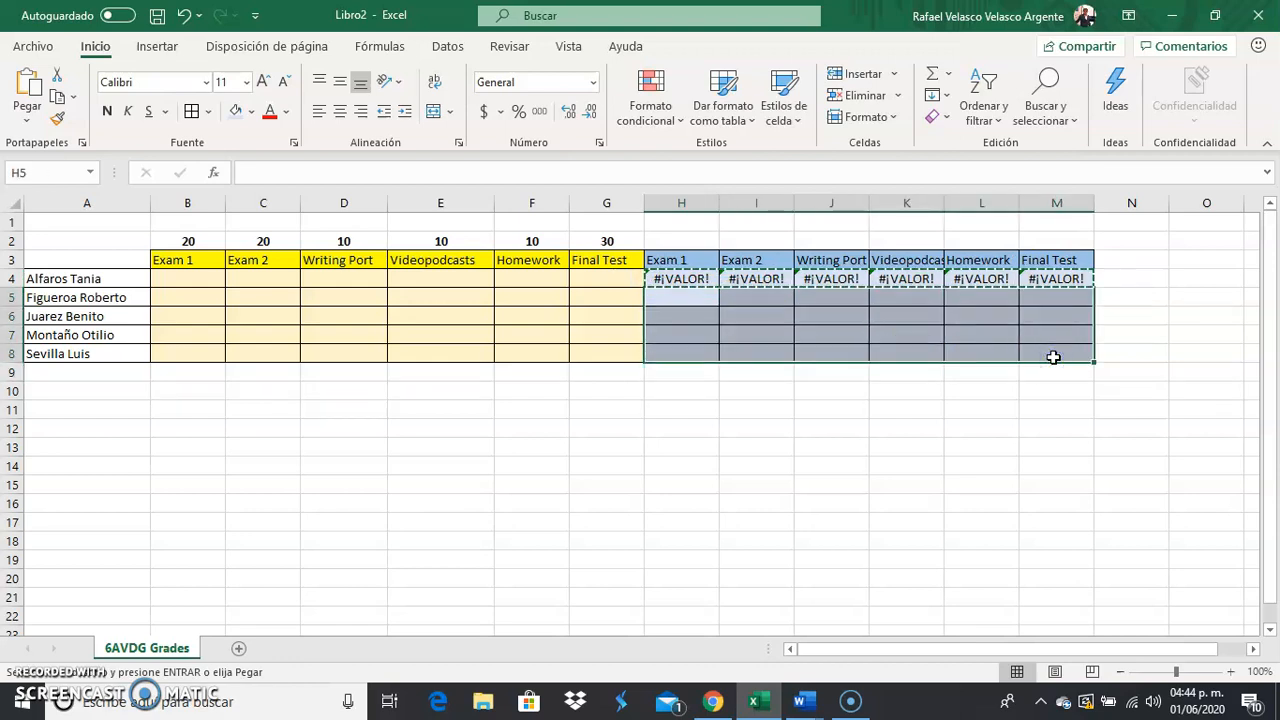
{"action": "key", "text": "ctrl+v"}
{"action": "left_click", "coordinate": [880, 426]}
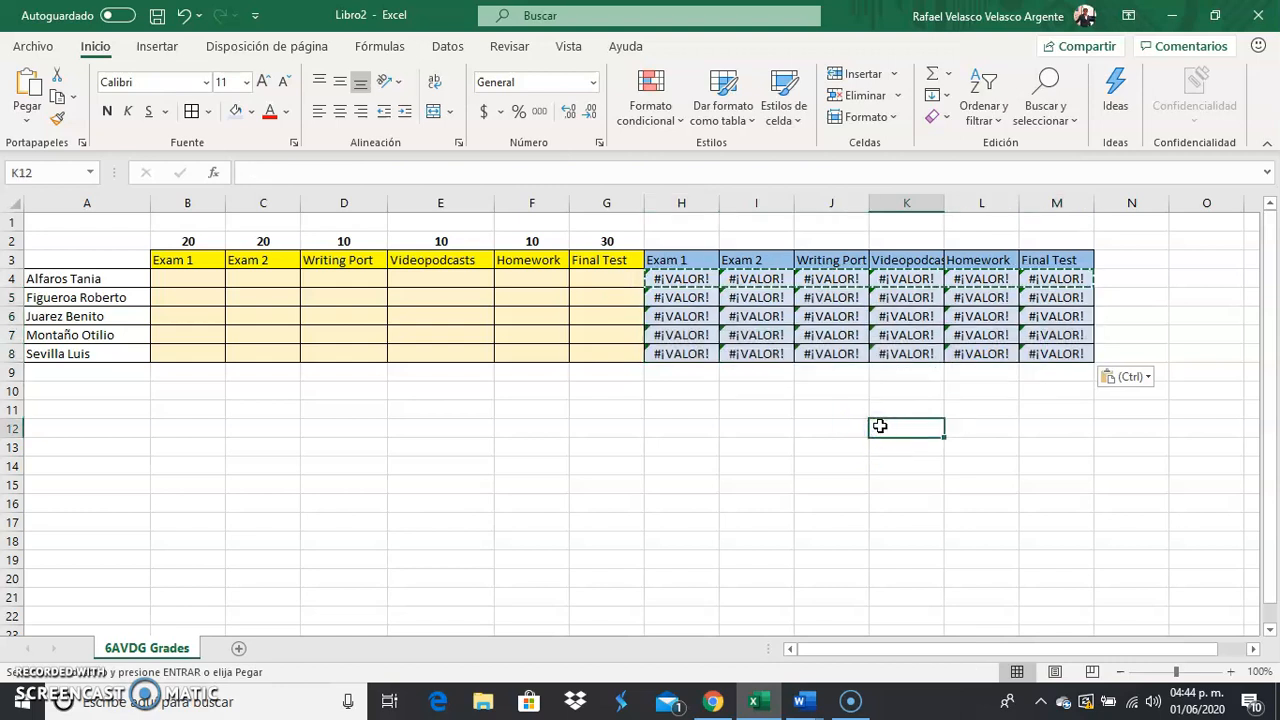
- Enter the first student's grades in B4:G4: 80, 70, 70, 90, 100 and 78
{"action": "left_click", "coordinate": [188, 276]}
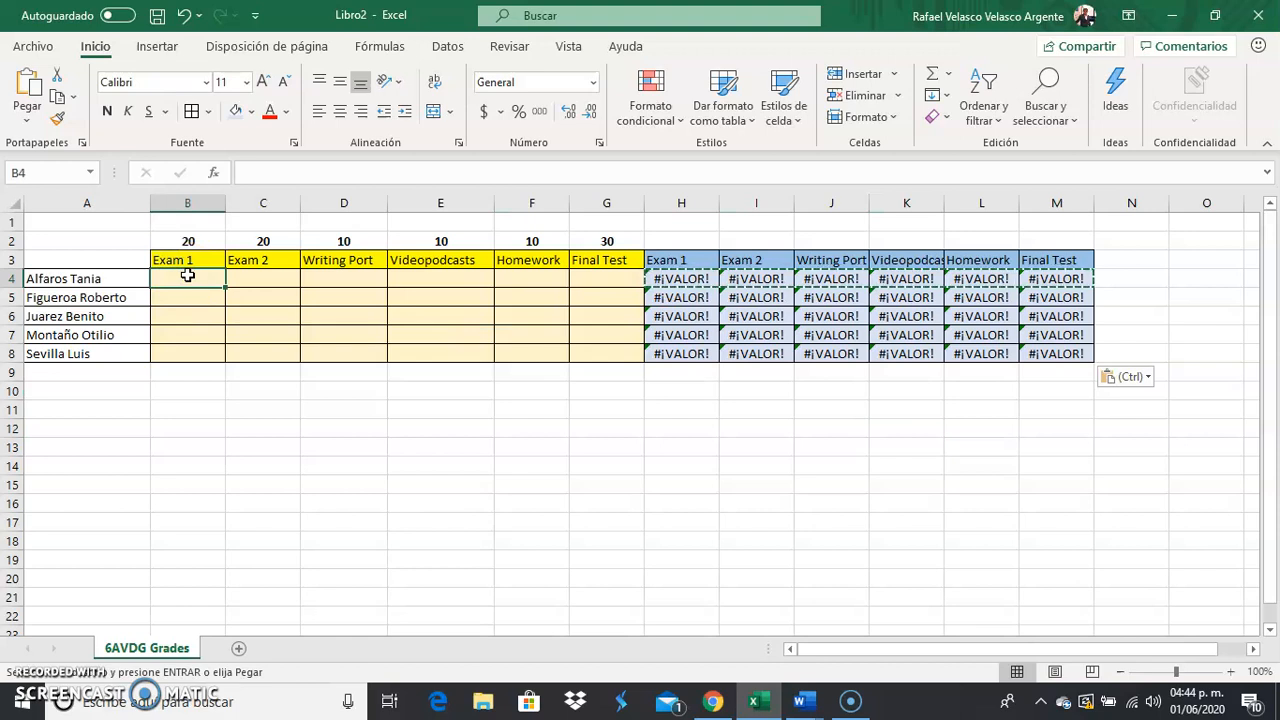
{"action": "type", "text": "80"}
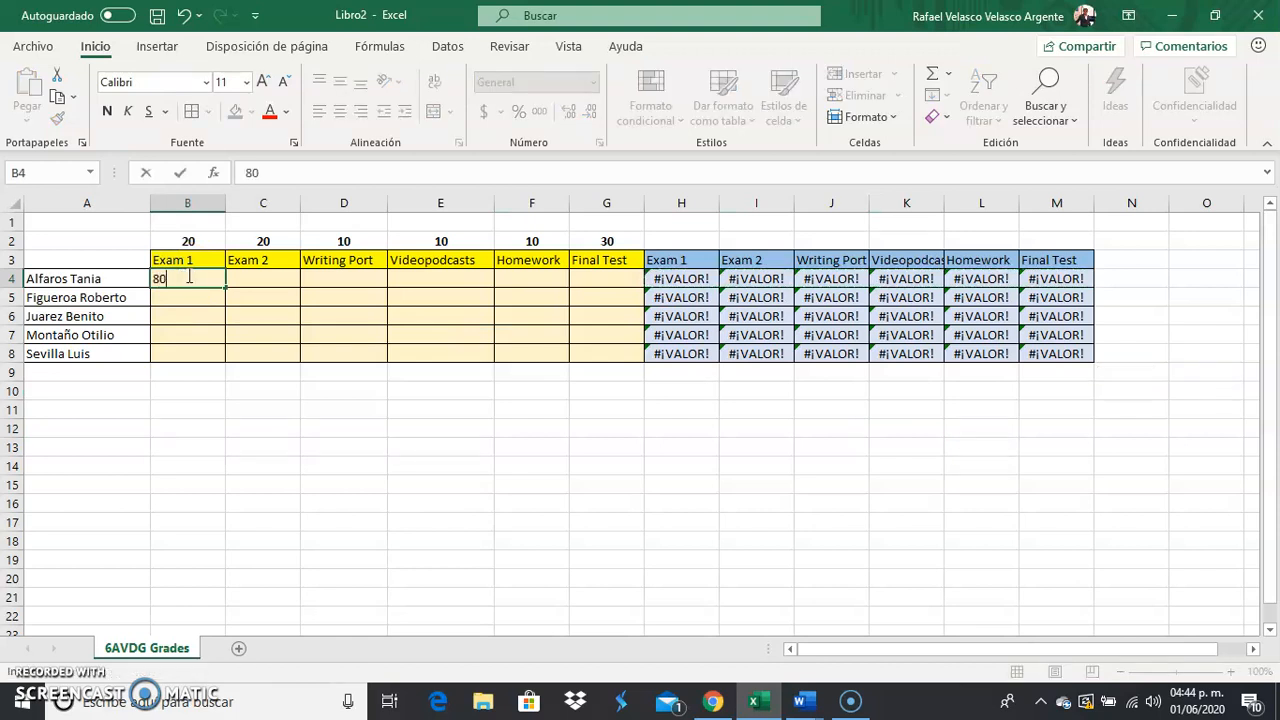
{"action": "key", "text": "Tab"}
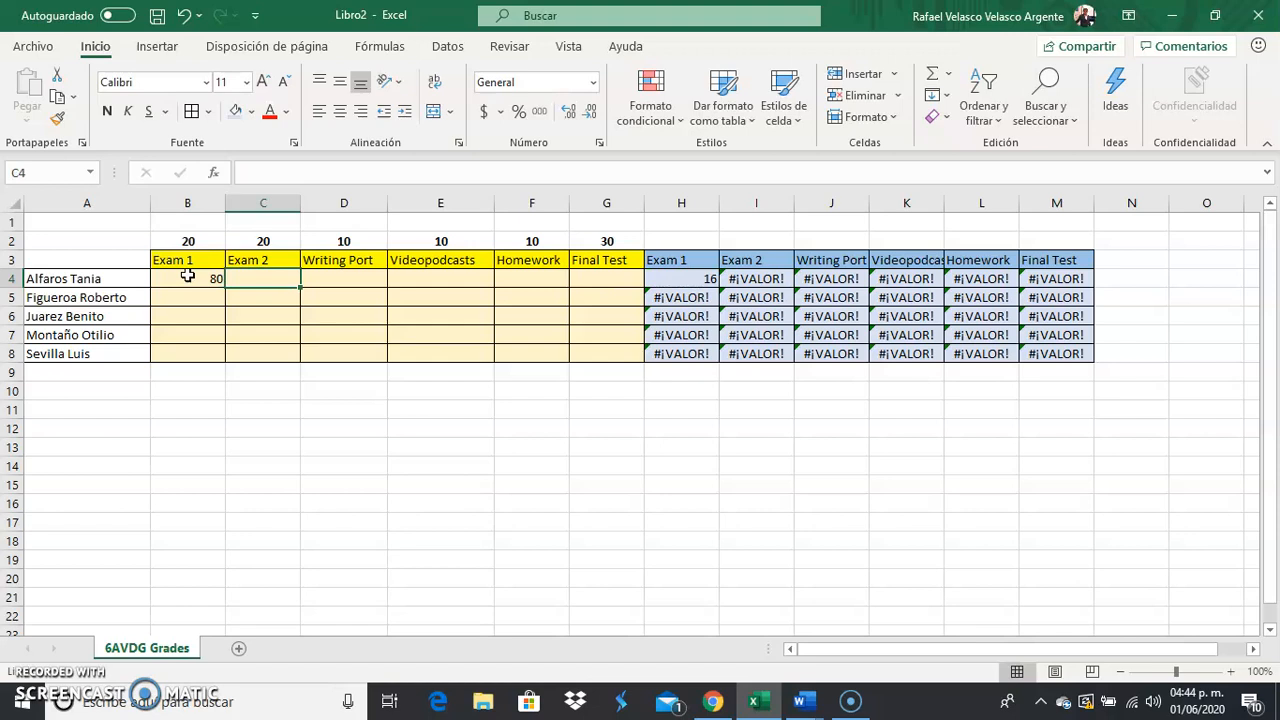
{"action": "type", "text": "70"}
{"action": "key", "text": "Tab"}
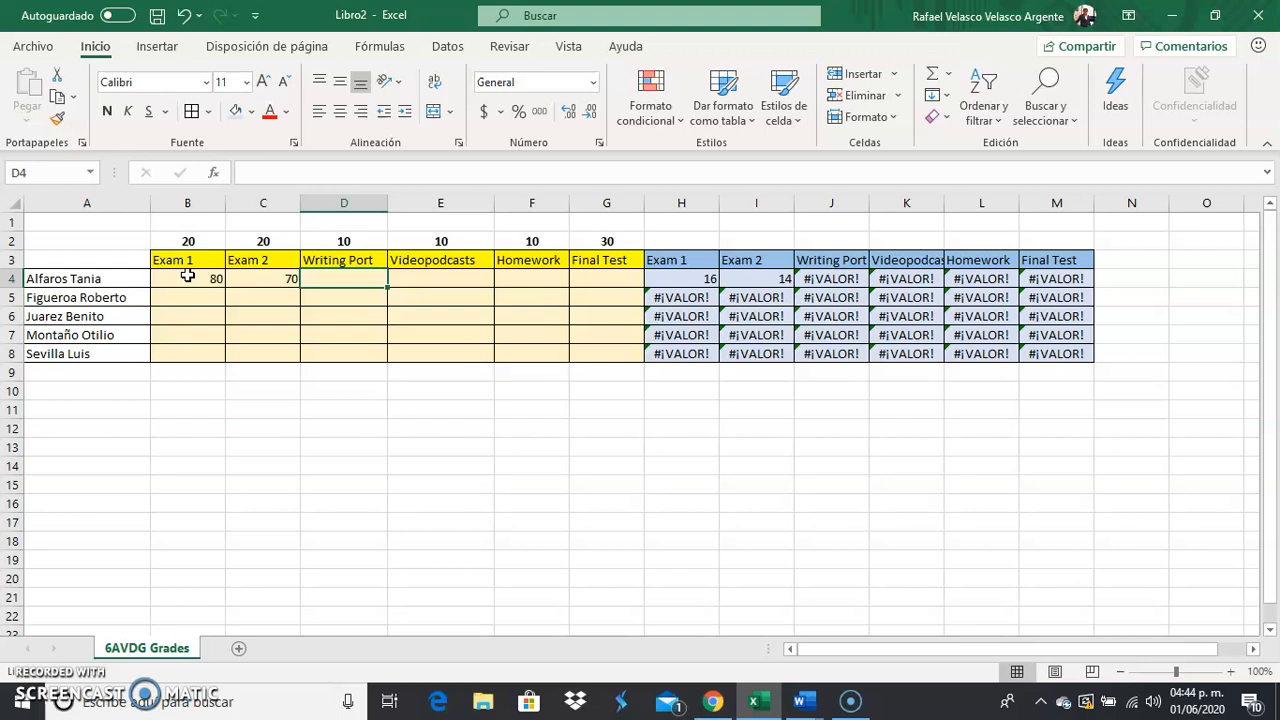
{"action": "type", "text": "70"}
{"action": "key", "text": "Tab"}
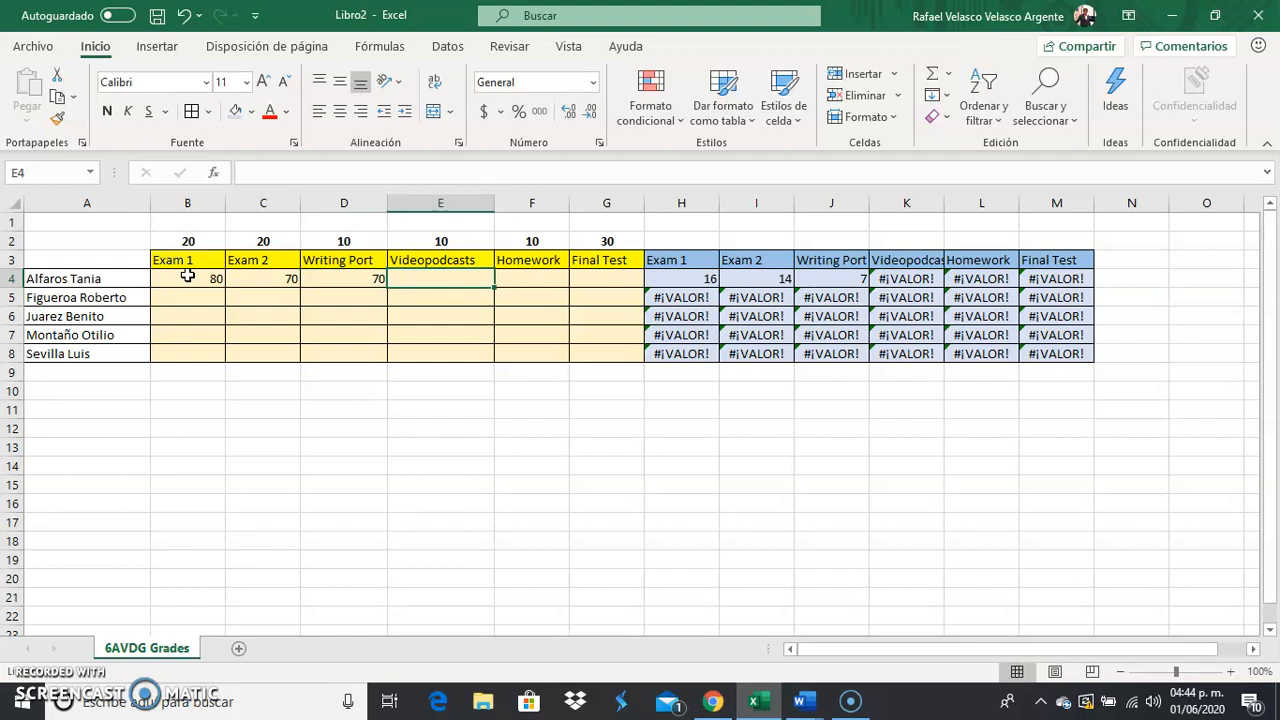
{"action": "type", "text": "90"}
{"action": "key", "text": "Tab"}
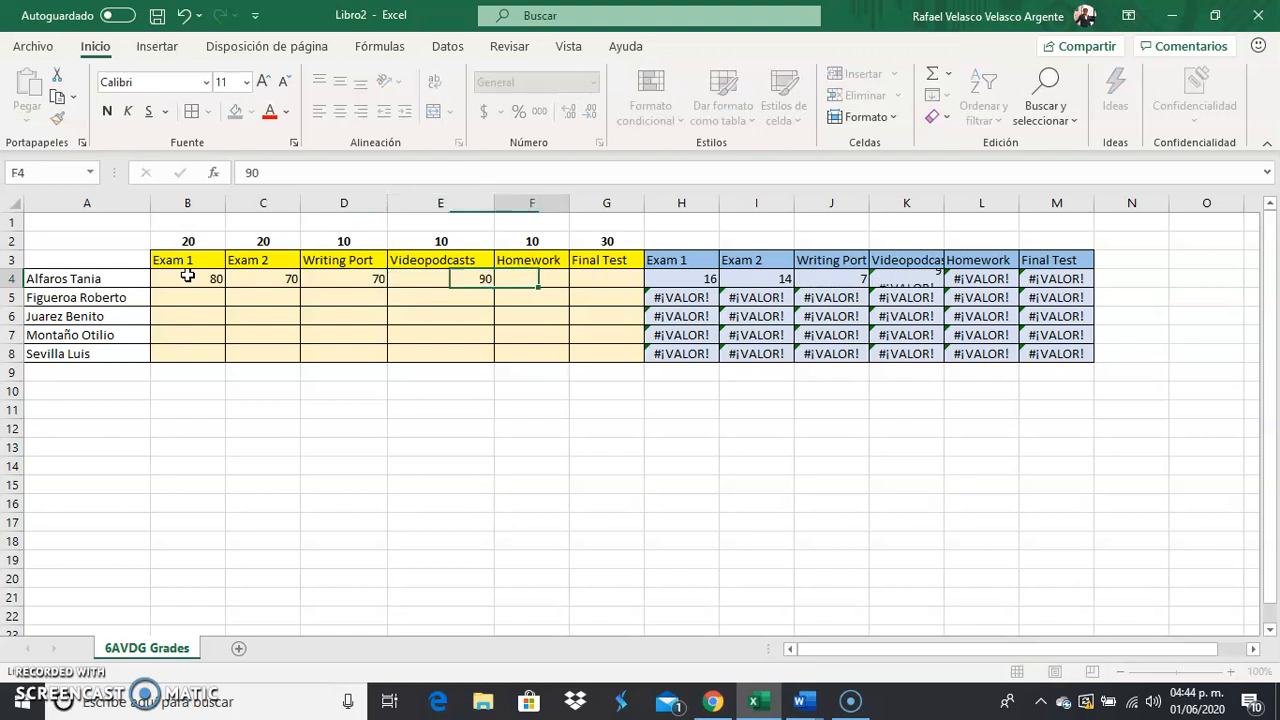
{"action": "type", "text": "100"}
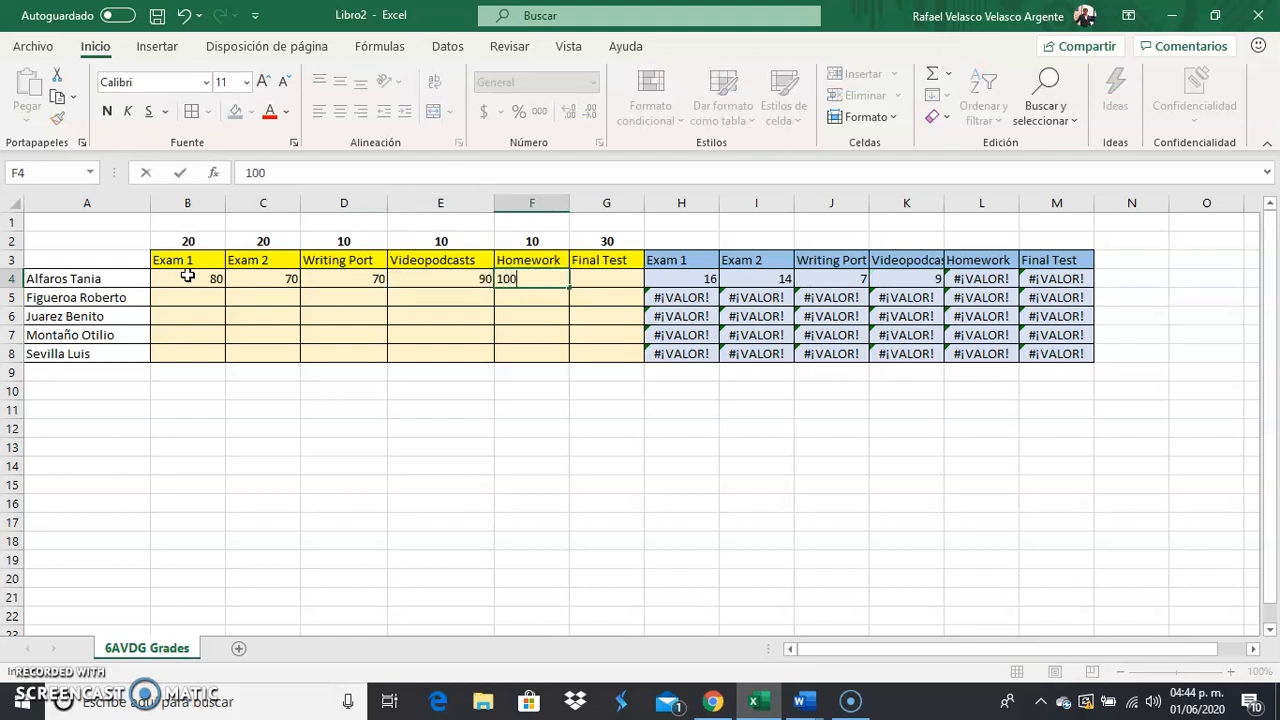
{"action": "key", "text": "Tab"}
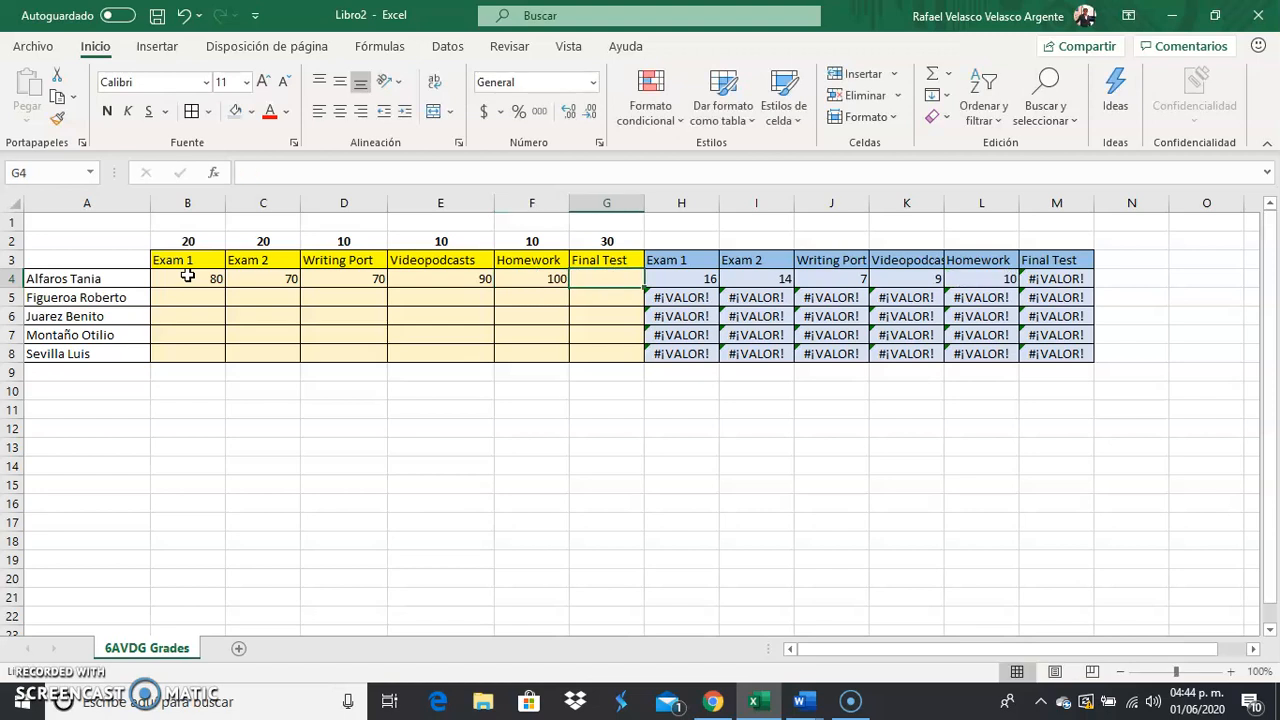
{"action": "type", "text": "78"}
{"action": "left_click", "coordinate": [495, 447]}
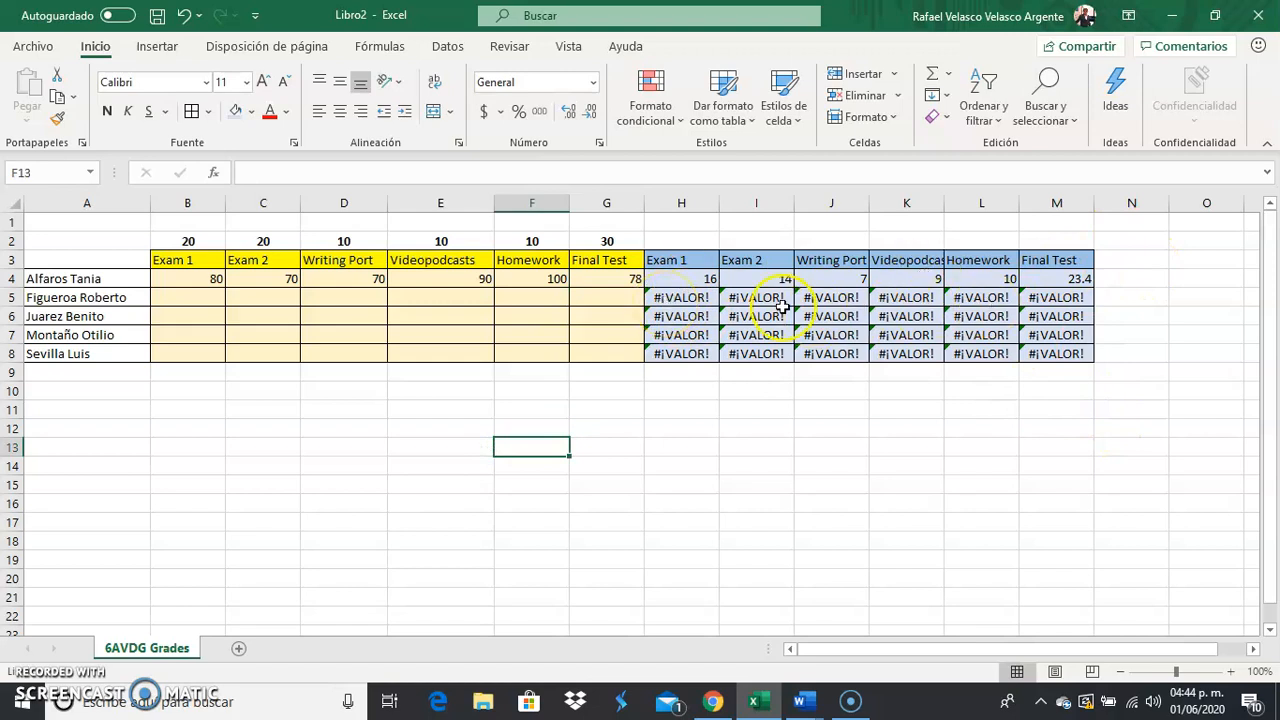
- Add the heading FINAL GRADE in O3 and widen column O to fit it
{"action": "left_click", "coordinate": [1187, 259]}
{"action": "type", "text": "FINAL GRADE"}
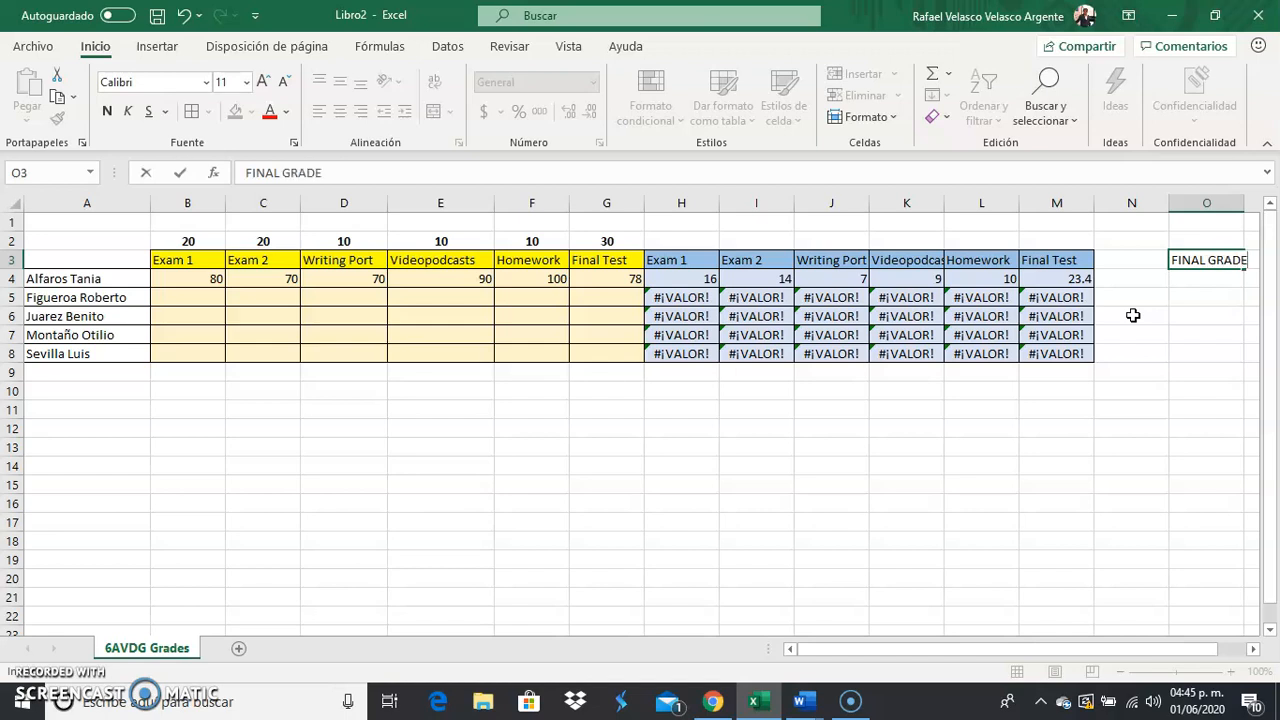
{"action": "left_click", "coordinate": [1237, 239]}
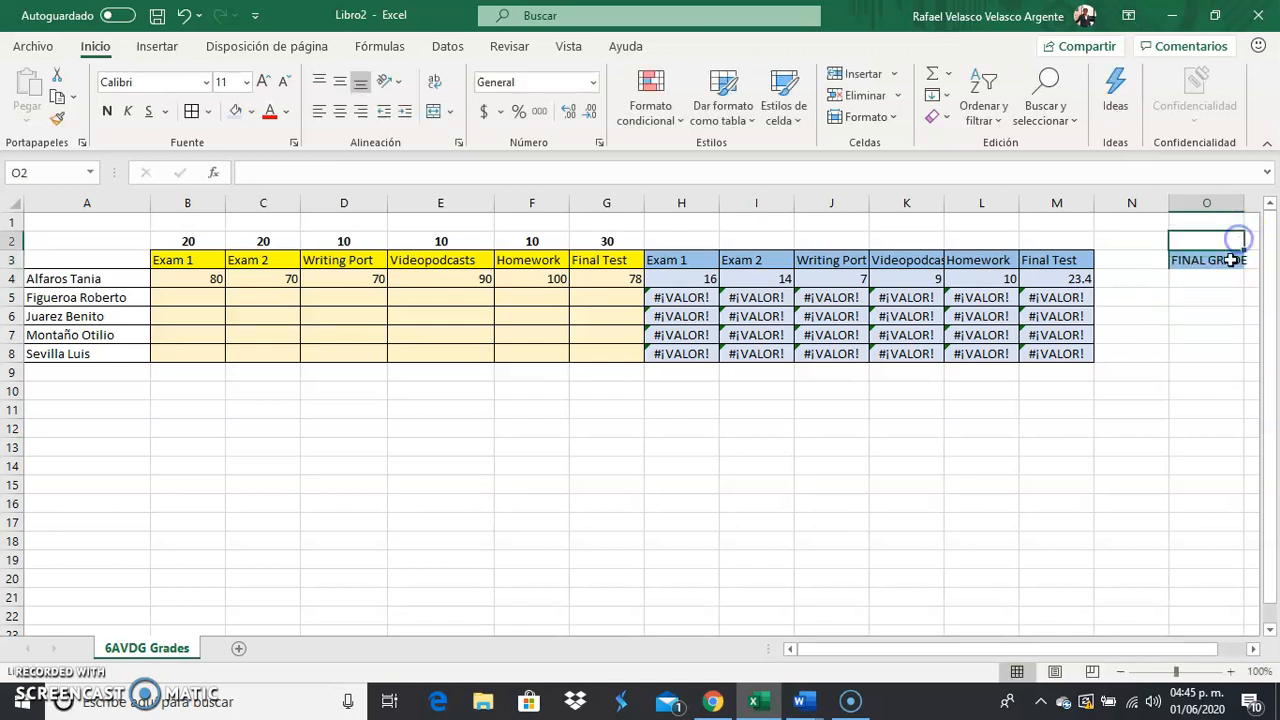
{"action": "double_click", "coordinate": [1245, 203]}
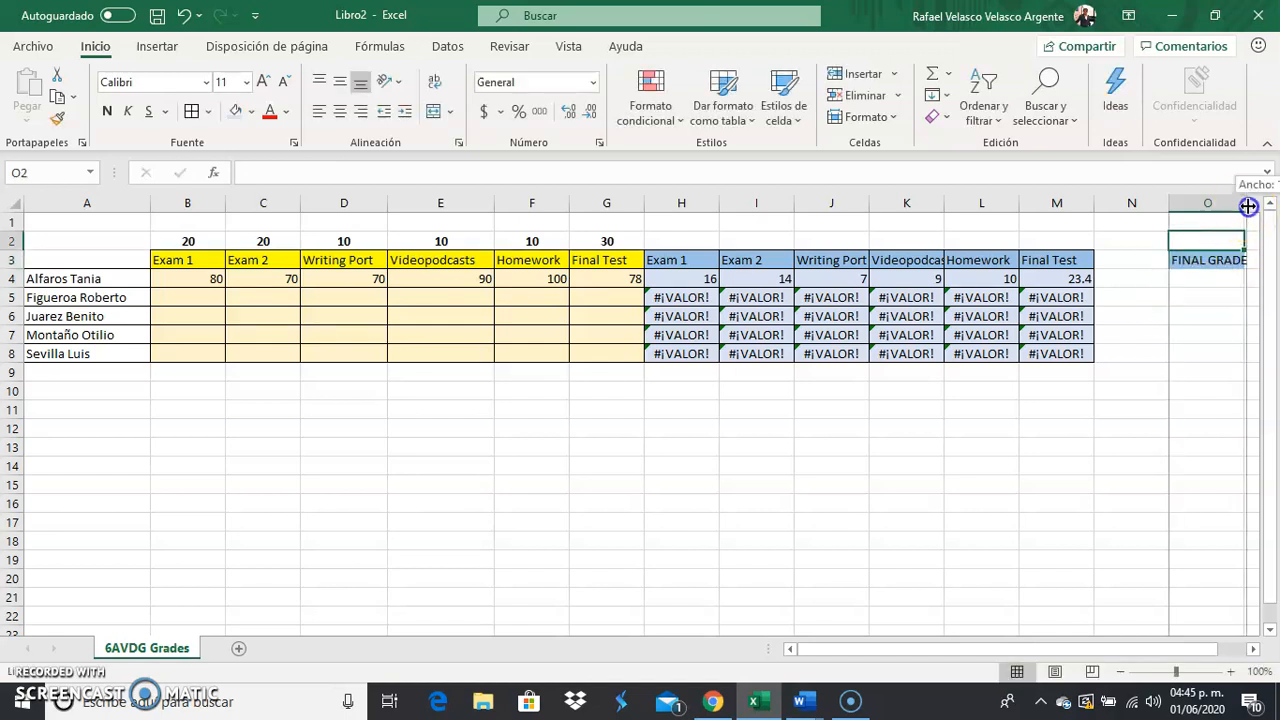
- Fill the FINAL GRADE heading in O3 with the standard orange colour
{"action": "left_click", "coordinate": [1228, 261]}
{"action": "left_click", "coordinate": [251, 111]}
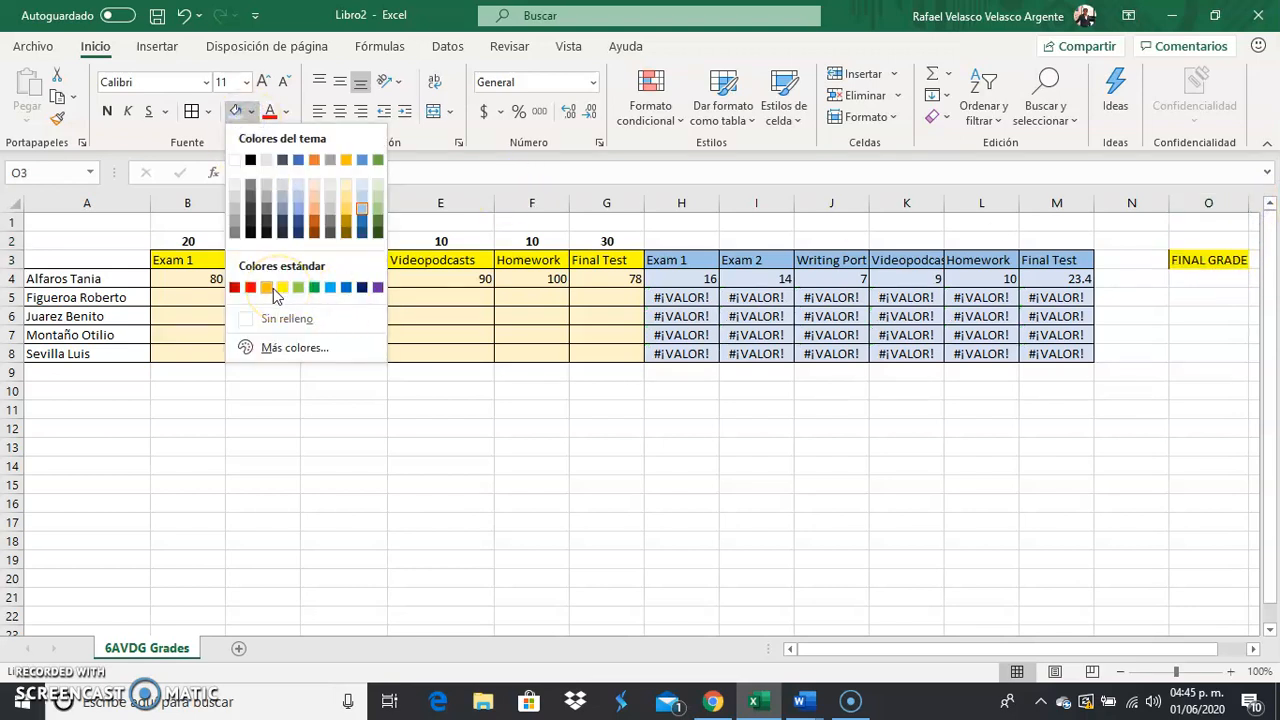
{"action": "left_click", "coordinate": [266, 288]}
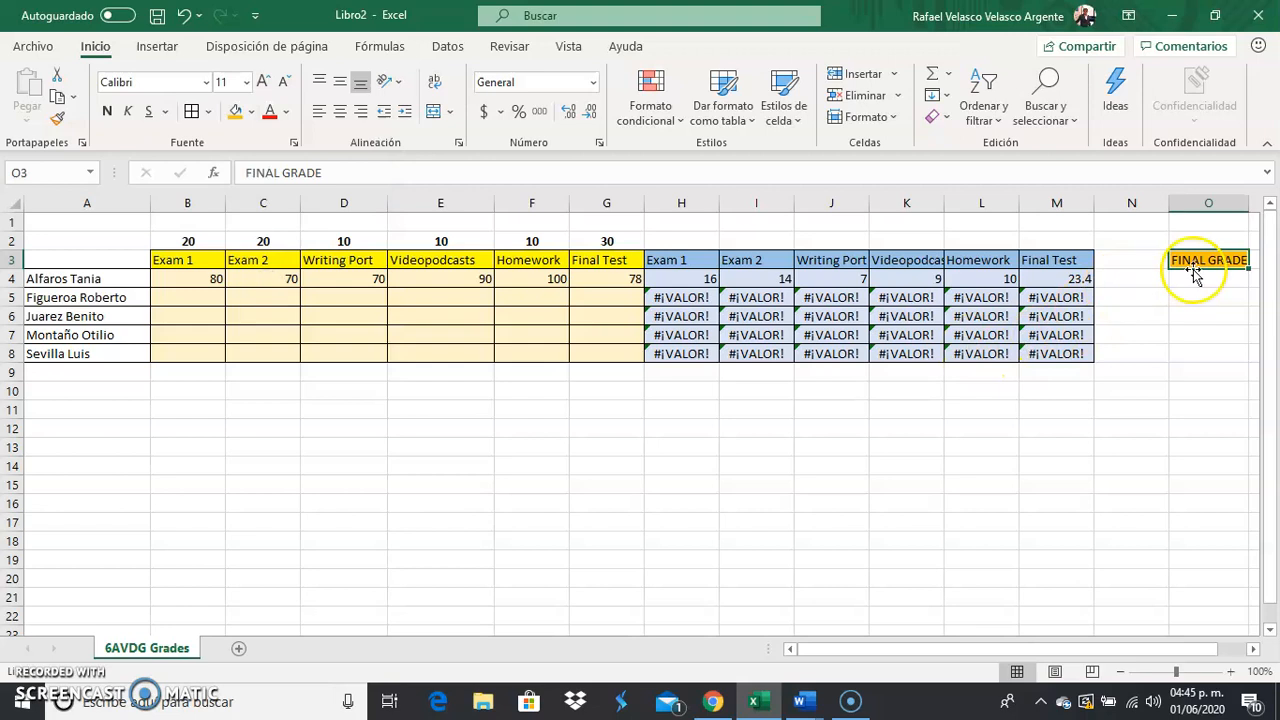
{"action": "left_click_drag", "start_coordinate": [1195, 278], "coordinate": [1197, 350]}
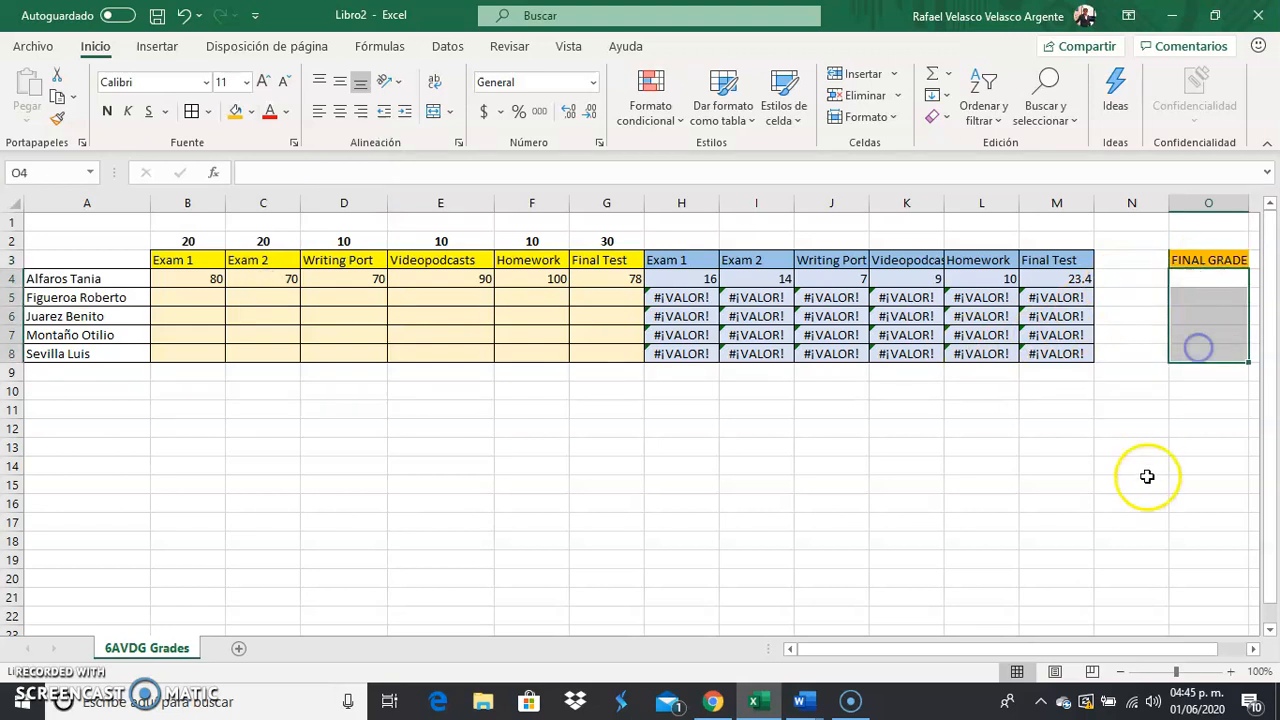
{"action": "left_click", "coordinate": [1147, 477]}
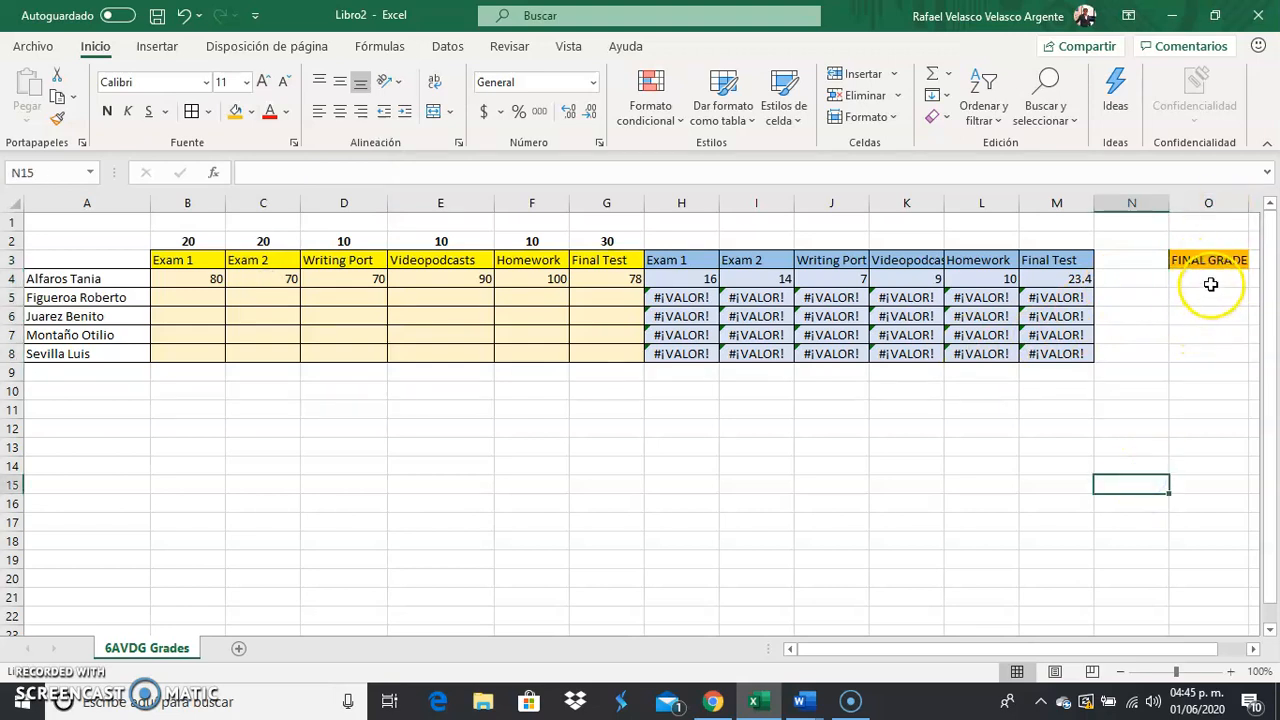
- Switch to the Word document to check the stage after CONVERT in the procedure table, and return to the Excel workbook
{"action": "mouse_move", "coordinate": [812, 705]}
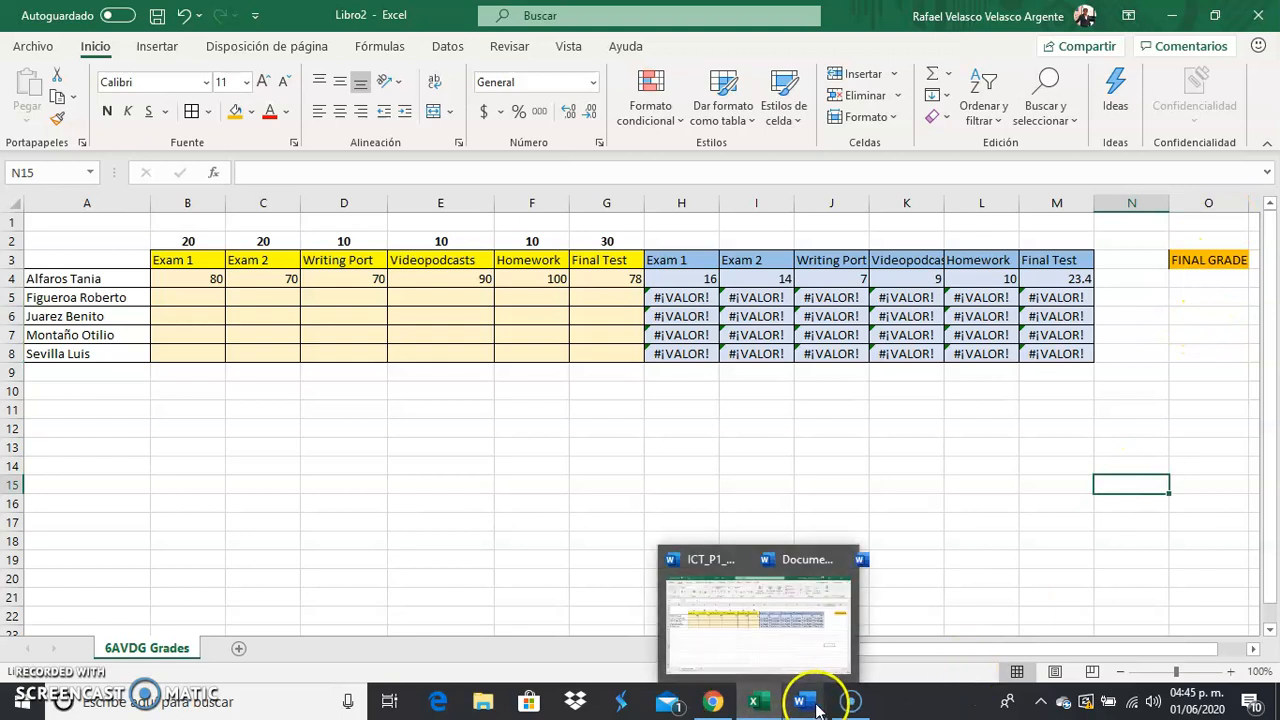
{"action": "left_click", "coordinate": [1017, 617]}
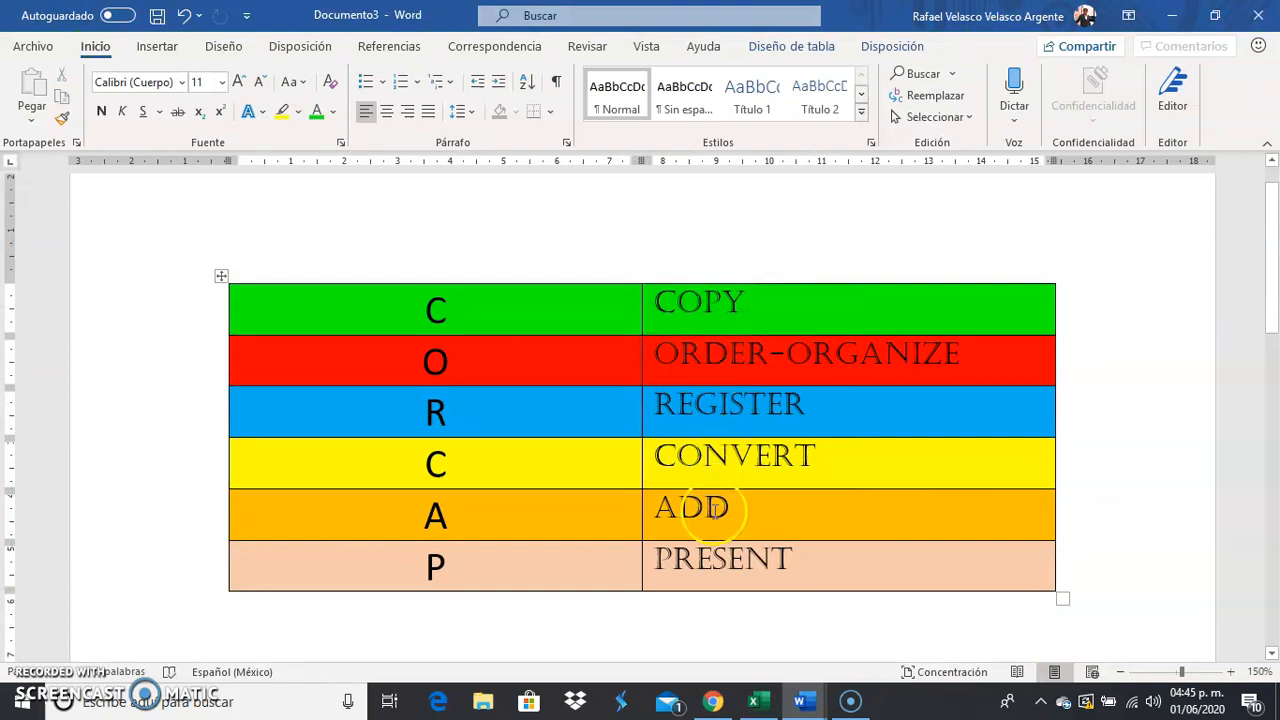
{"action": "left_click", "coordinate": [1172, 15]}
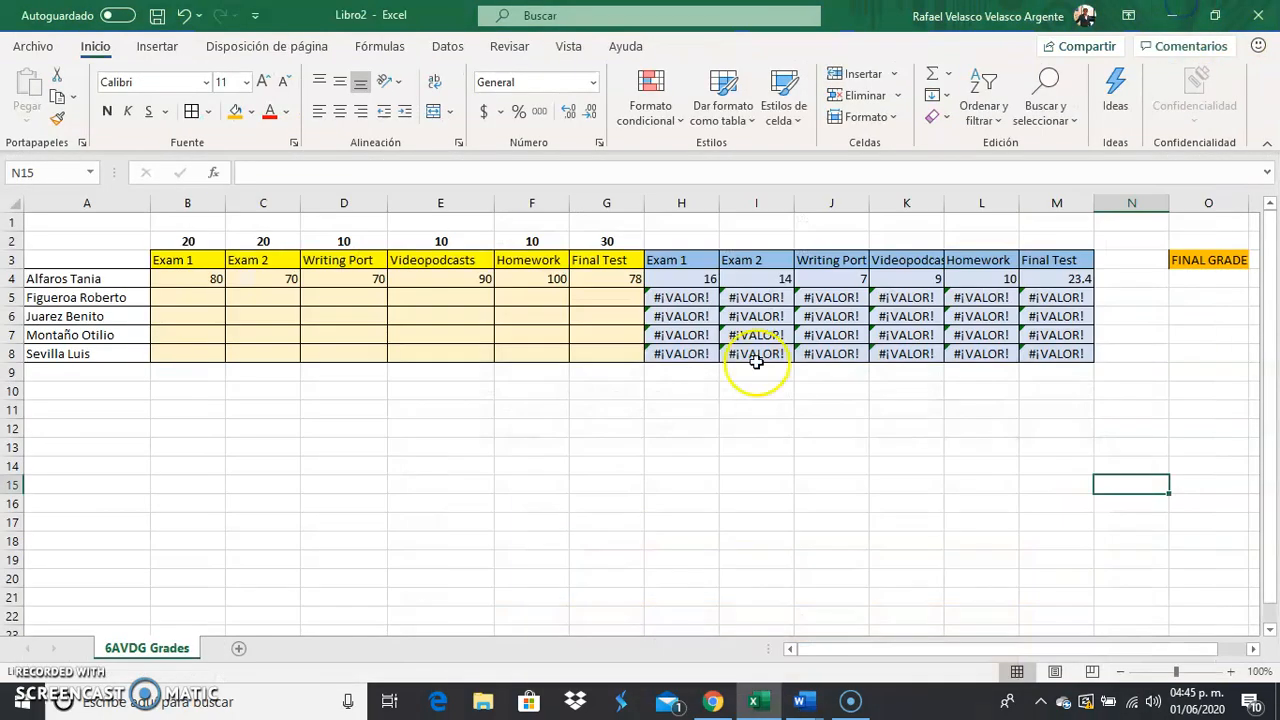
- Insert the SUMA function in O4, with the weighted values H4:M4 as Número1
{"action": "left_click", "coordinate": [1182, 284]}
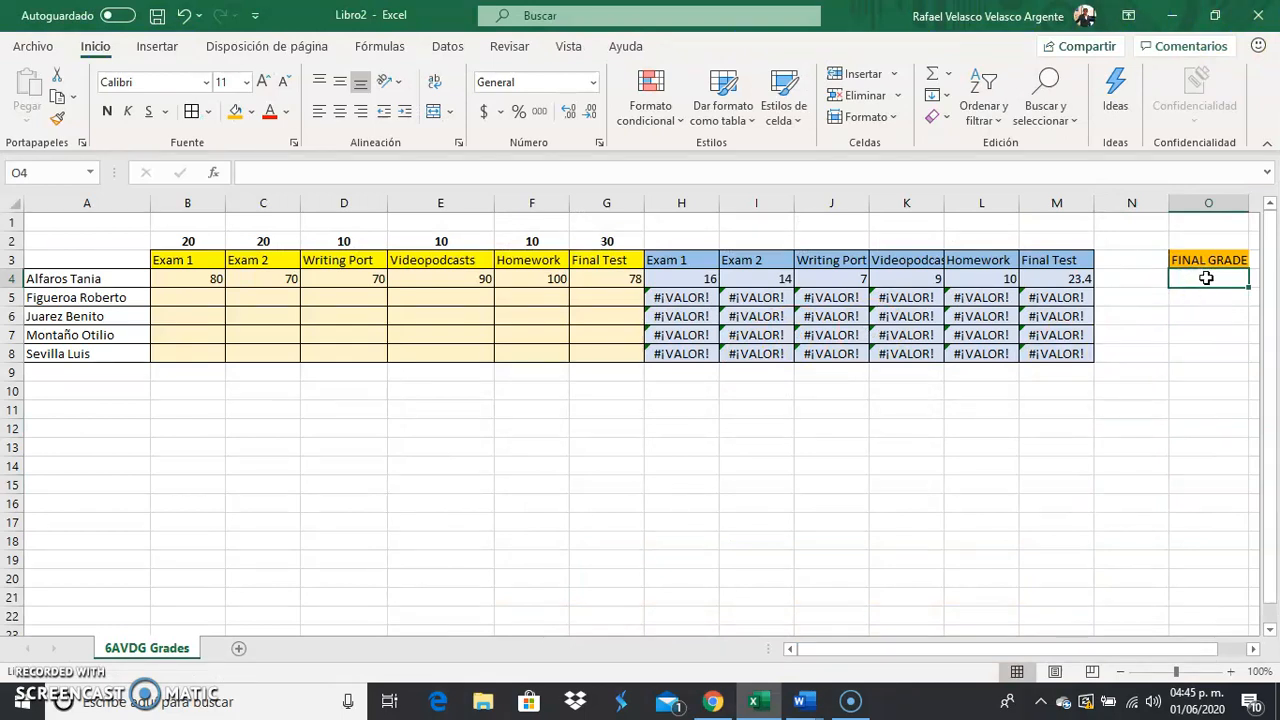
{"action": "left_click", "coordinate": [215, 172]}
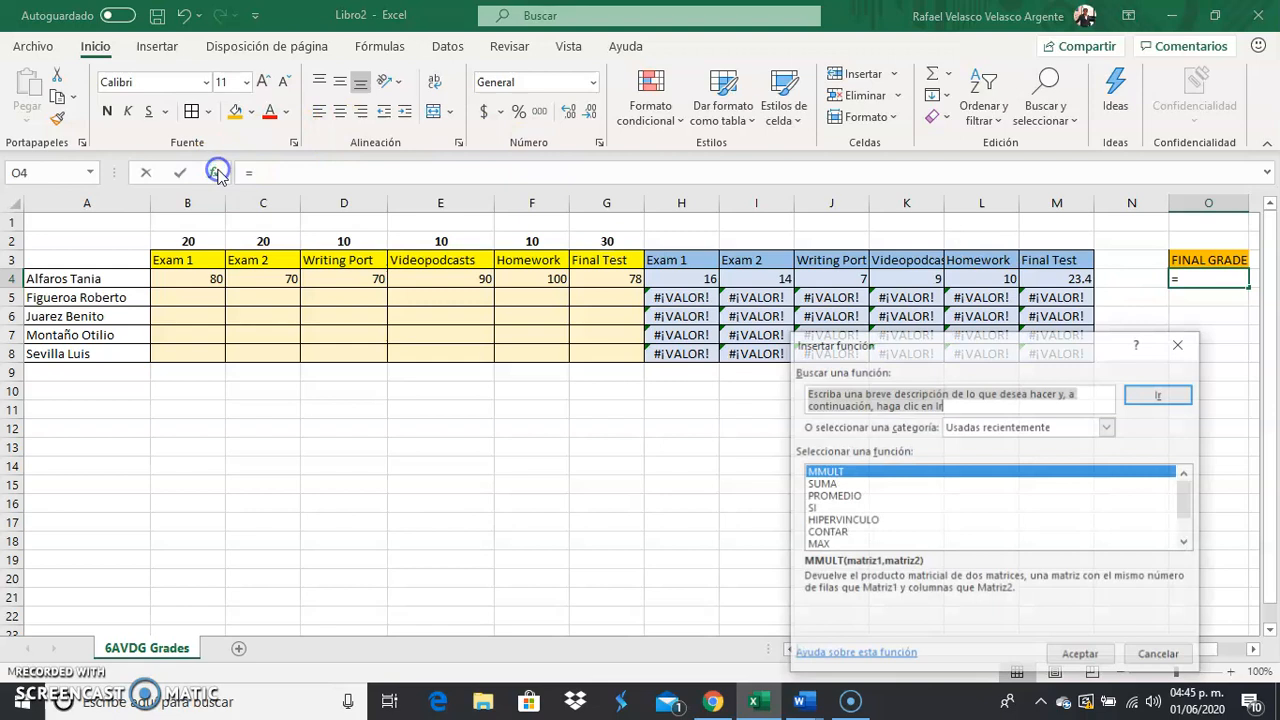
{"action": "left_click", "coordinate": [834, 484]}
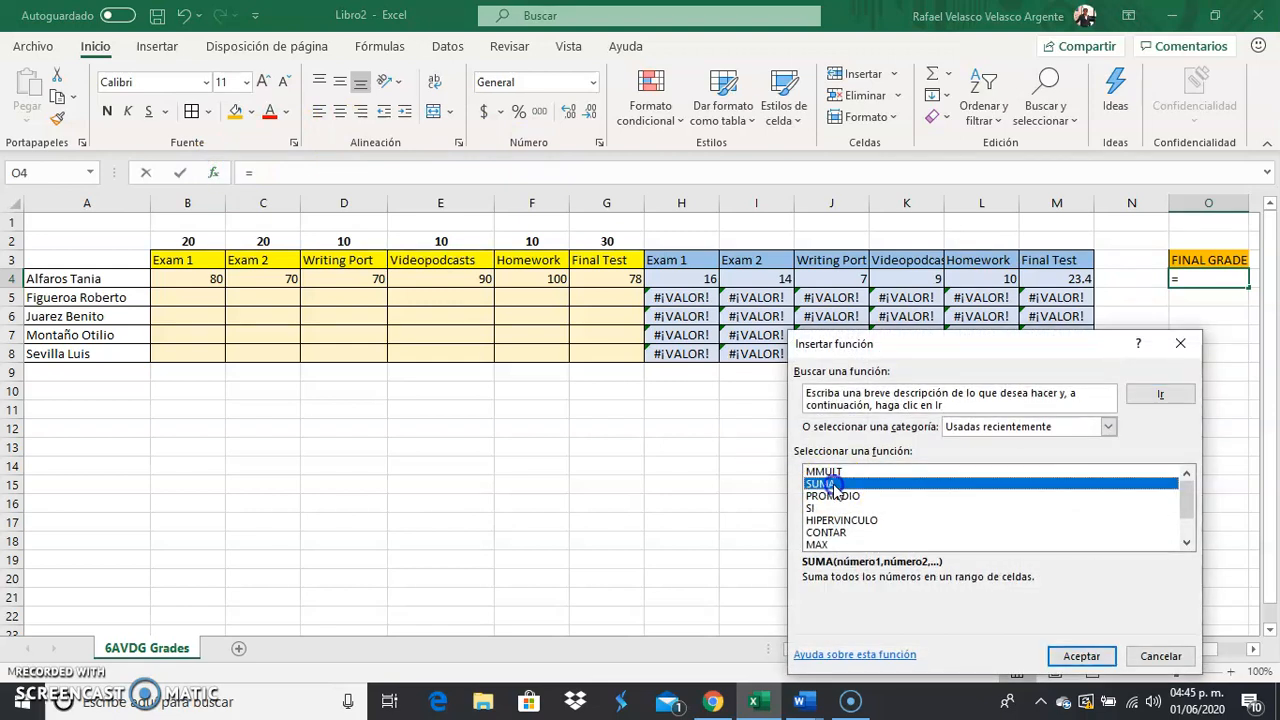
{"action": "left_click", "coordinate": [1081, 656]}
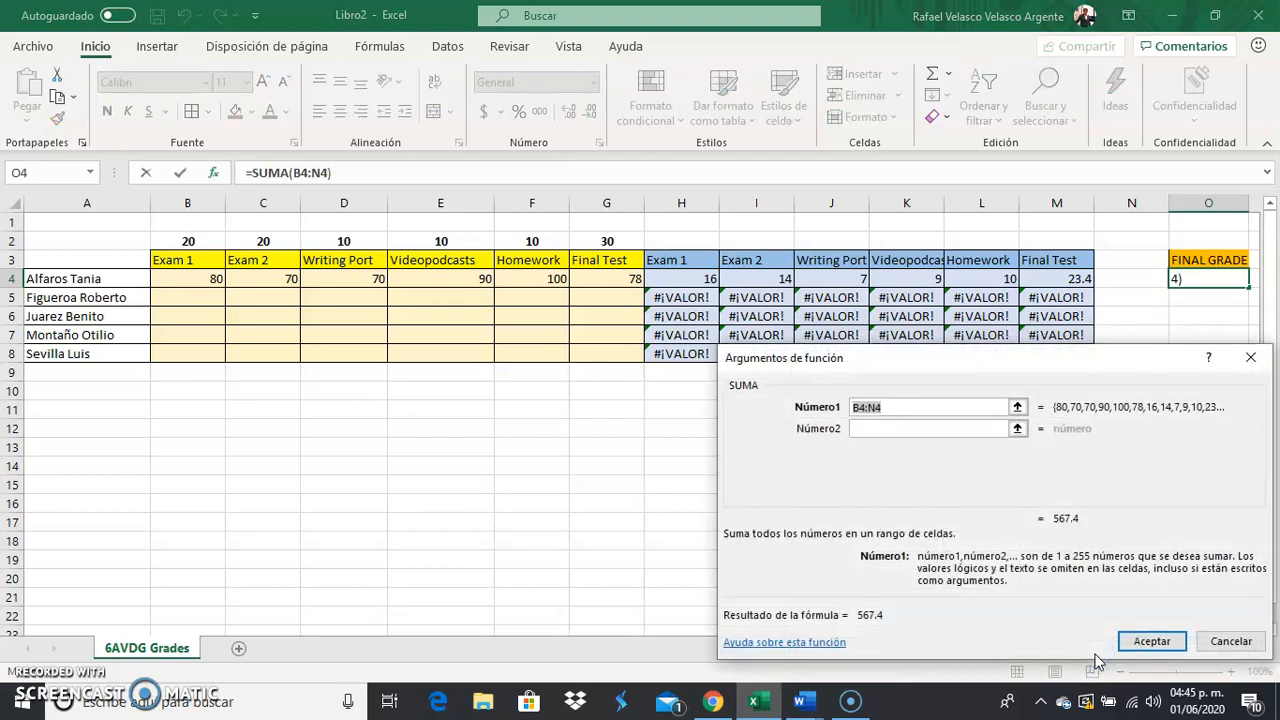
{"action": "left_click", "coordinate": [680, 278]}
{"action": "left_click_drag", "start_coordinate": [680, 278], "coordinate": [1054, 287]}
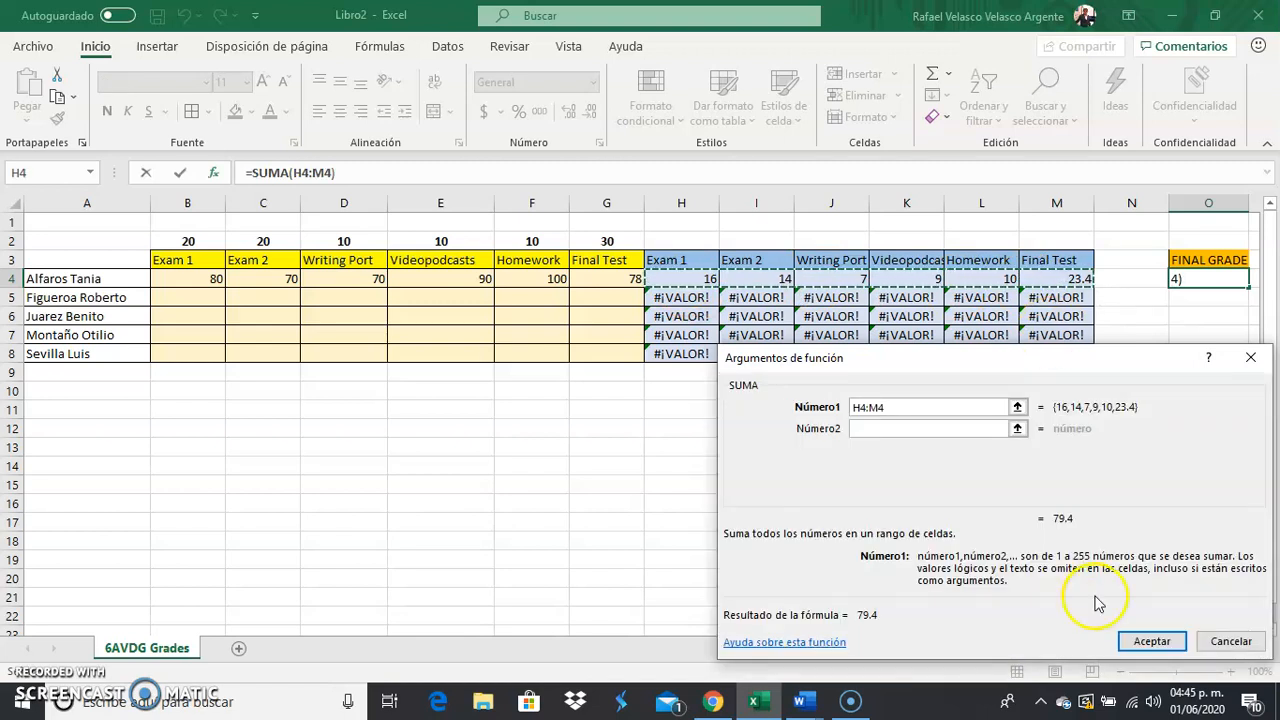
{"action": "left_click", "coordinate": [1148, 642]}
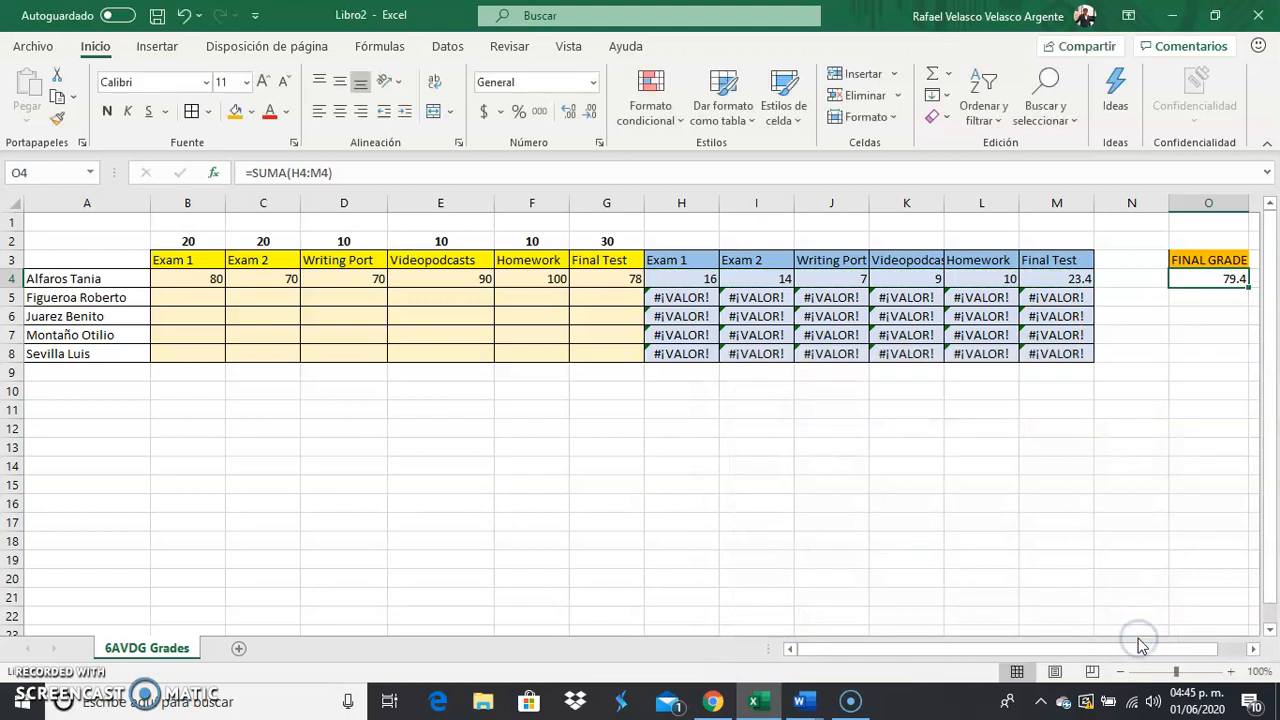
- Copy the final grade formula in O4 to the other students' rows in O5:O8
{"action": "right_click", "coordinate": [1206, 282]}
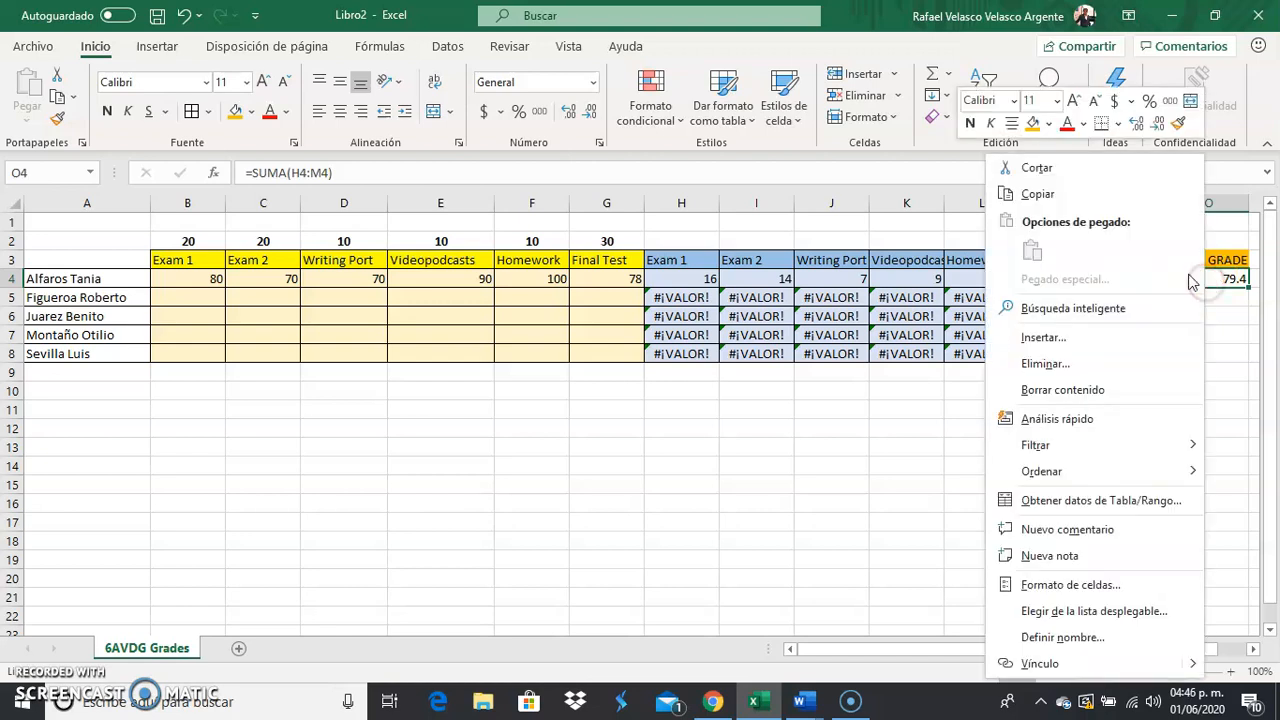
{"action": "left_click", "coordinate": [1100, 194]}
{"action": "left_click", "coordinate": [1188, 296]}
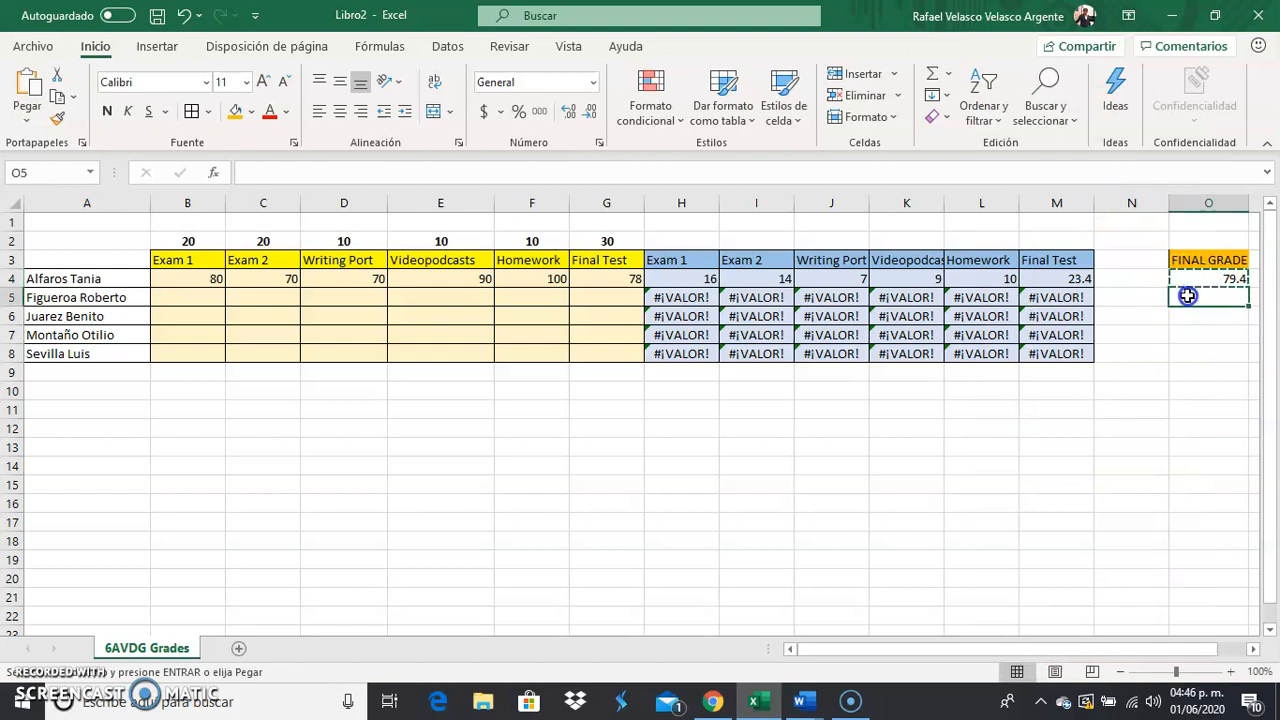
{"action": "left_click_drag", "start_coordinate": [1188, 296], "coordinate": [1187, 351]}
{"action": "key", "text": "ctrl+v"}
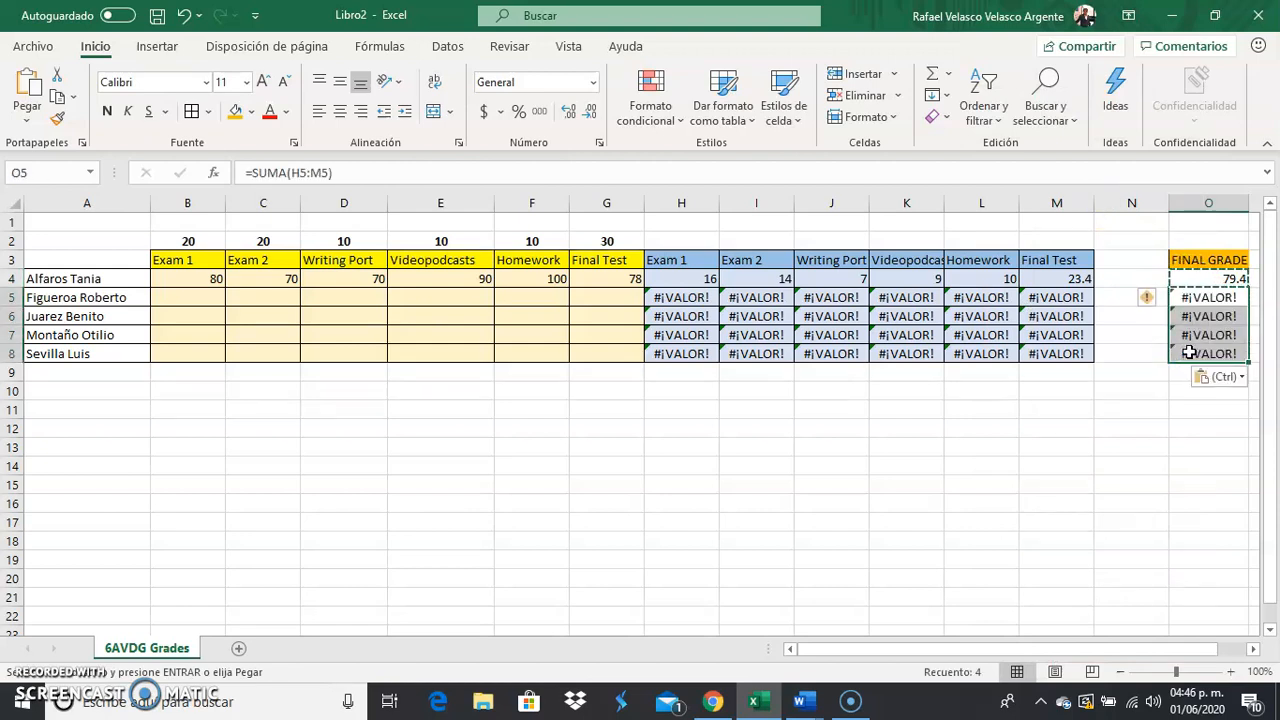
{"action": "left_click", "coordinate": [1138, 412]}
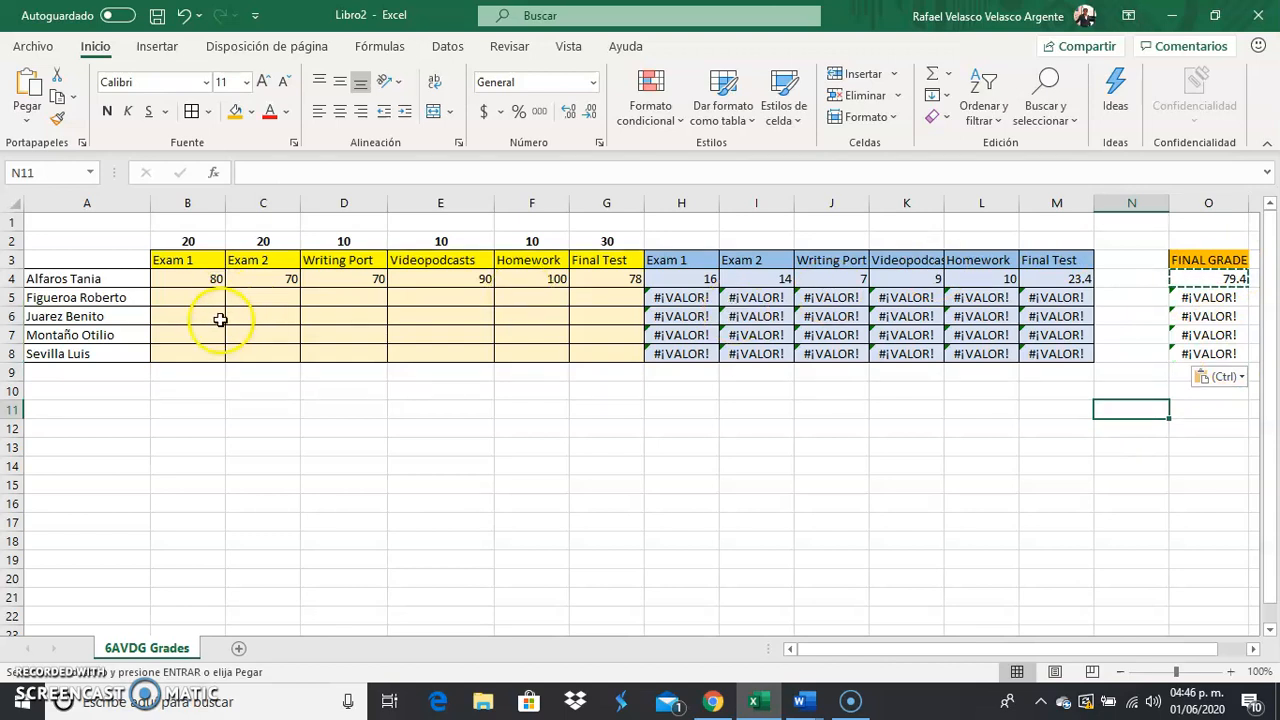
- Format the final grades in O4:O8 with the Número category and 0 decimal places
{"action": "left_click", "coordinate": [1211, 282]}
{"action": "left_click_drag", "start_coordinate": [1211, 282], "coordinate": [1211, 356]}
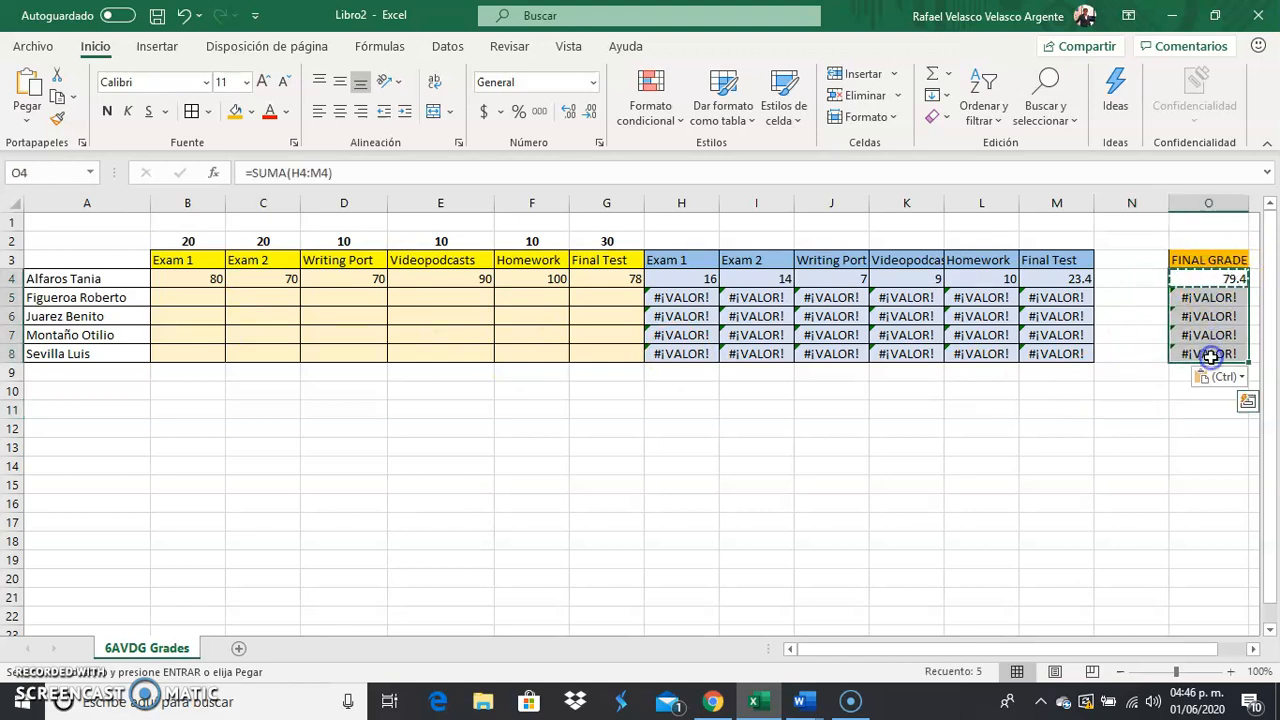
{"action": "right_click", "coordinate": [1213, 358]}
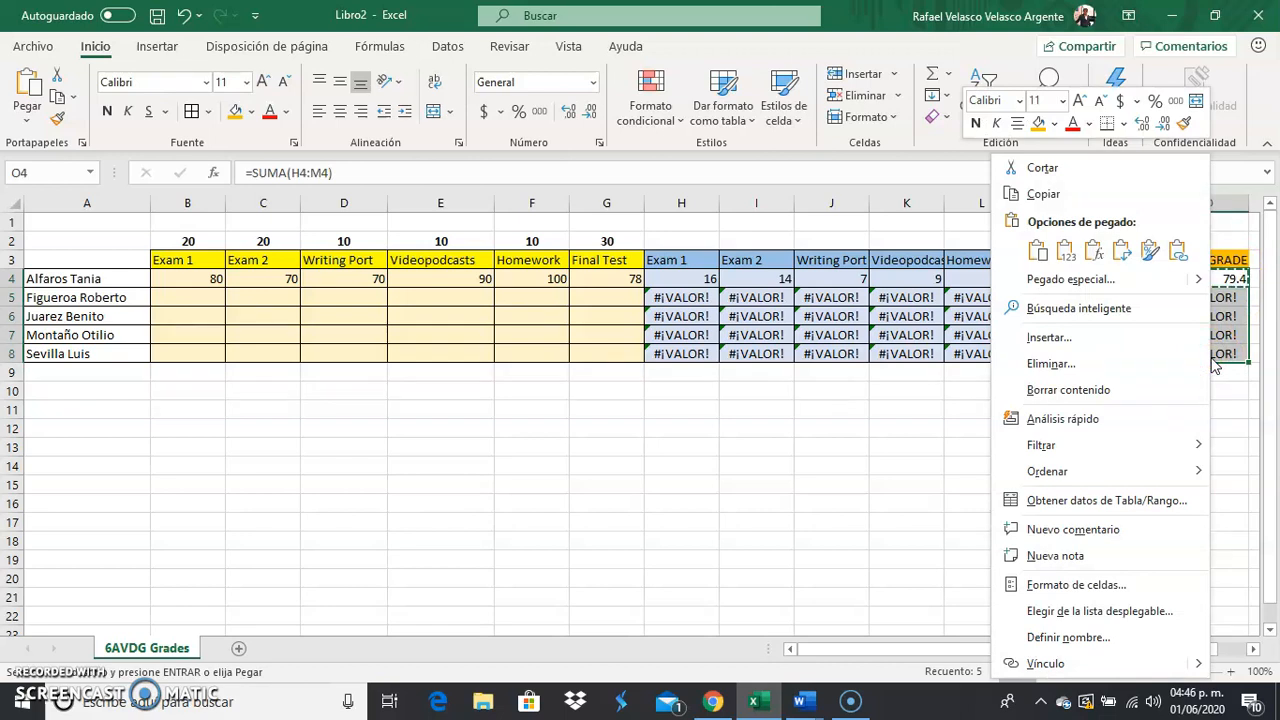
{"action": "left_click", "coordinate": [1070, 596]}
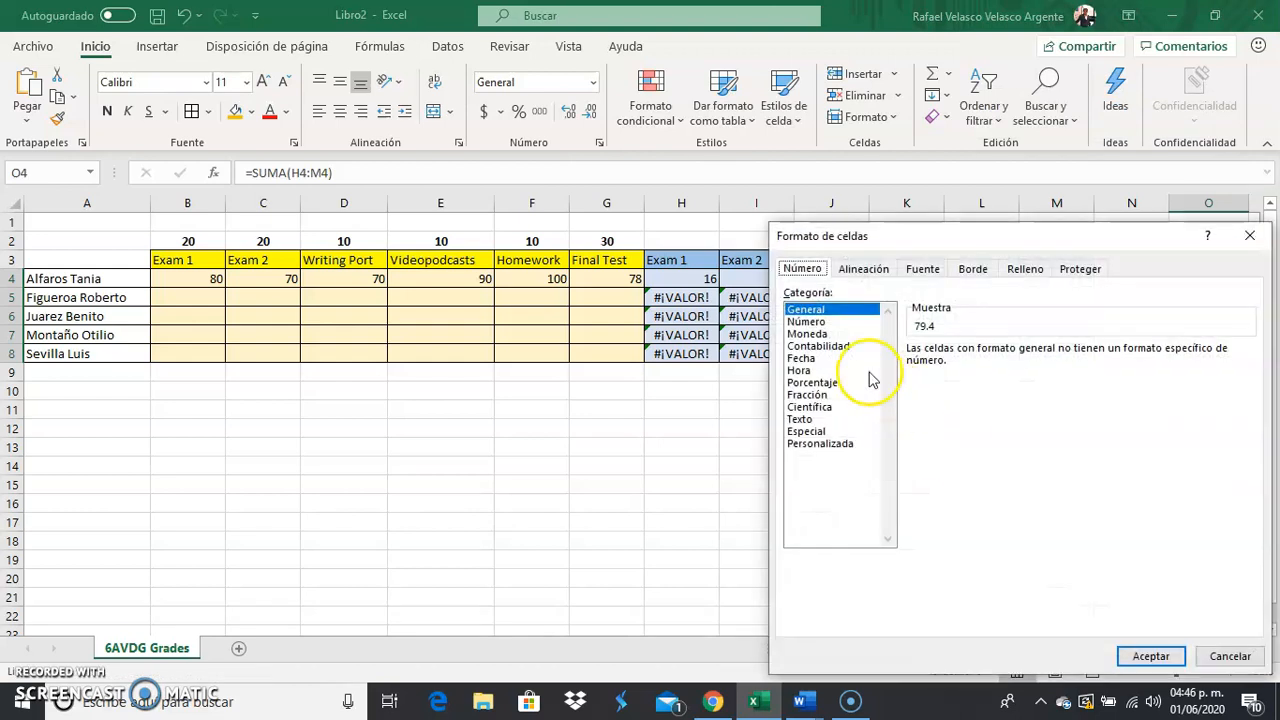
{"action": "left_click", "coordinate": [810, 322]}
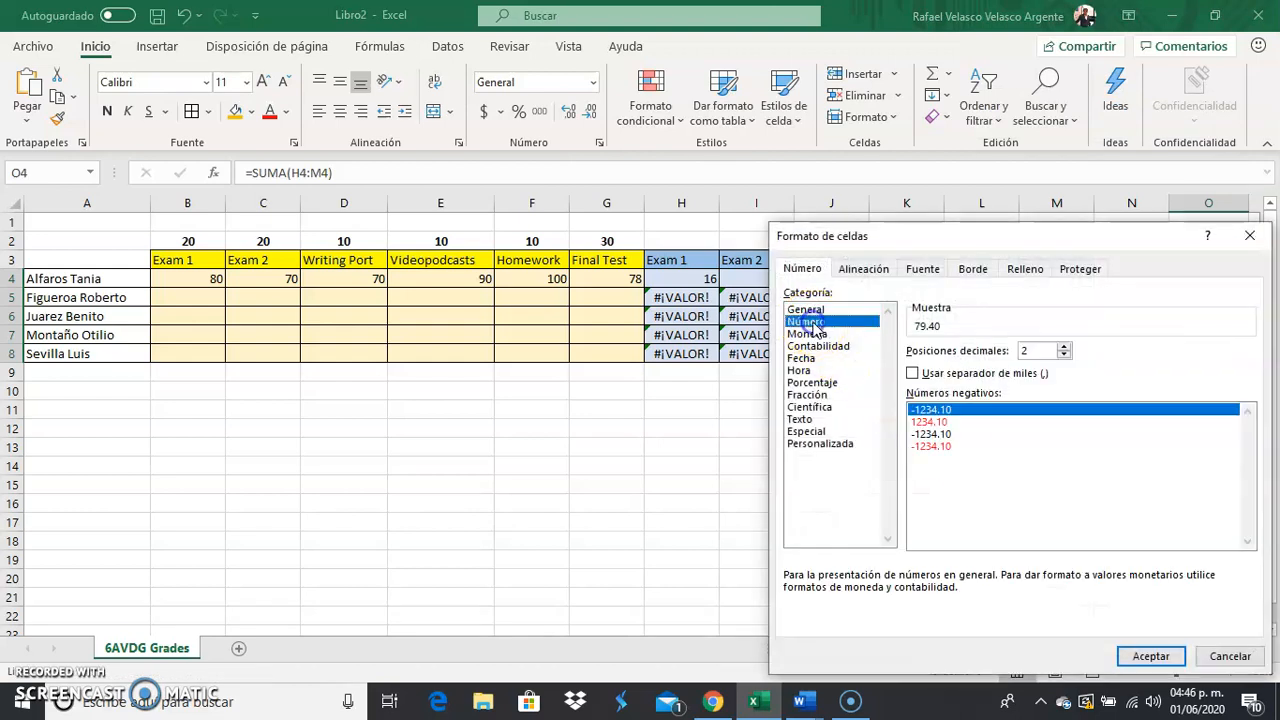
{"action": "left_click", "coordinate": [1065, 355]}
{"action": "left_click", "coordinate": [1065, 355]}
{"action": "left_click", "coordinate": [1151, 656]}
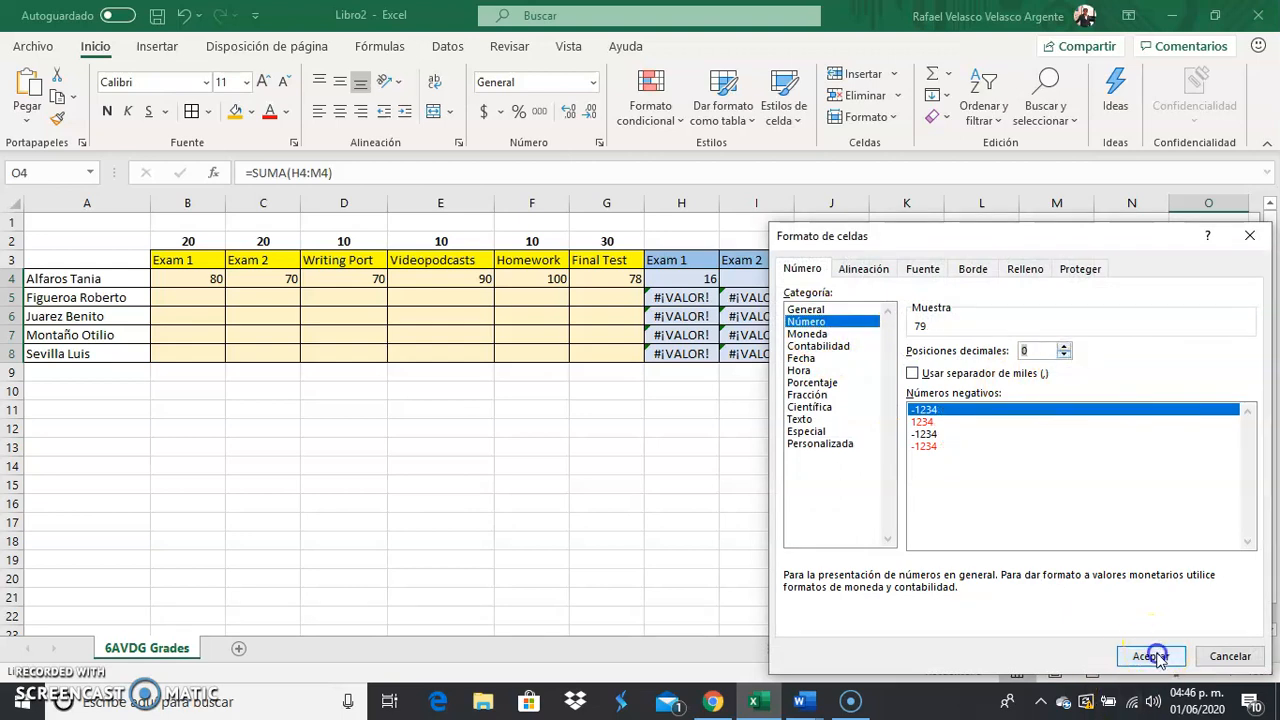
{"action": "left_click", "coordinate": [1207, 447]}
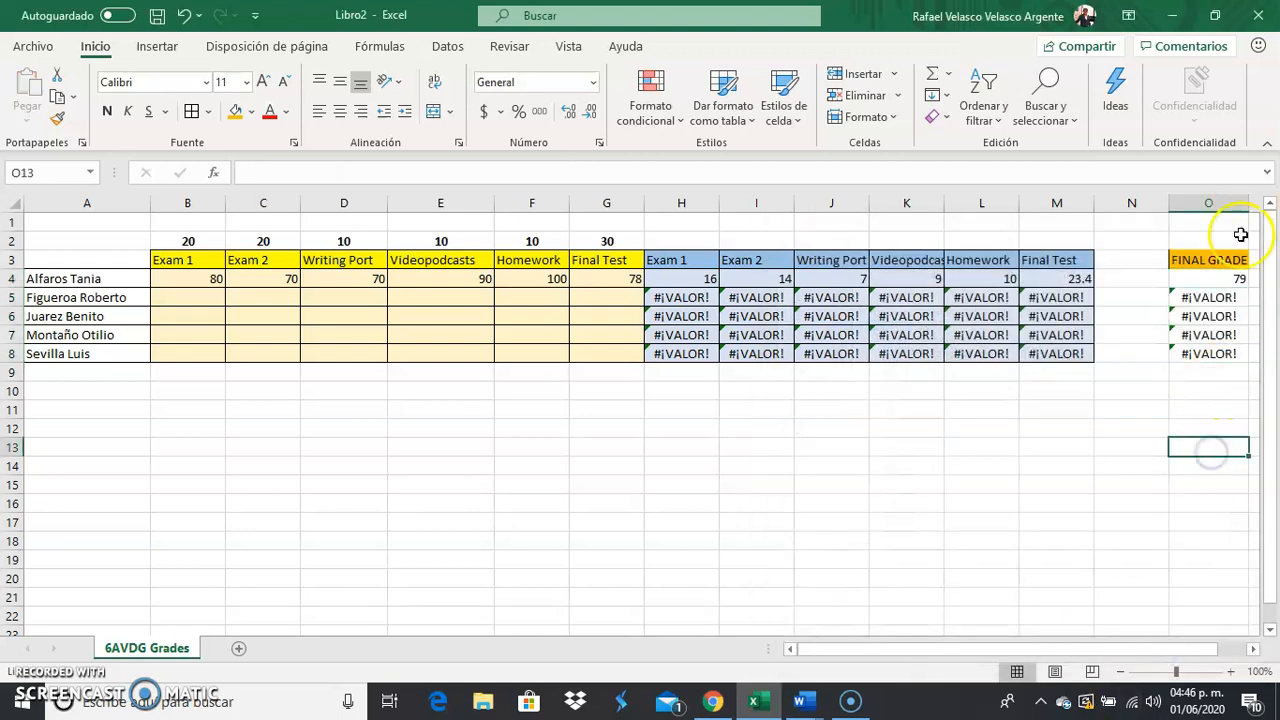
- Copy the final grade cell O4 with its number format over the remaining students' cells O5:O8
{"action": "left_click", "coordinate": [1222, 283]}
{"action": "right_click", "coordinate": [1222, 283]}
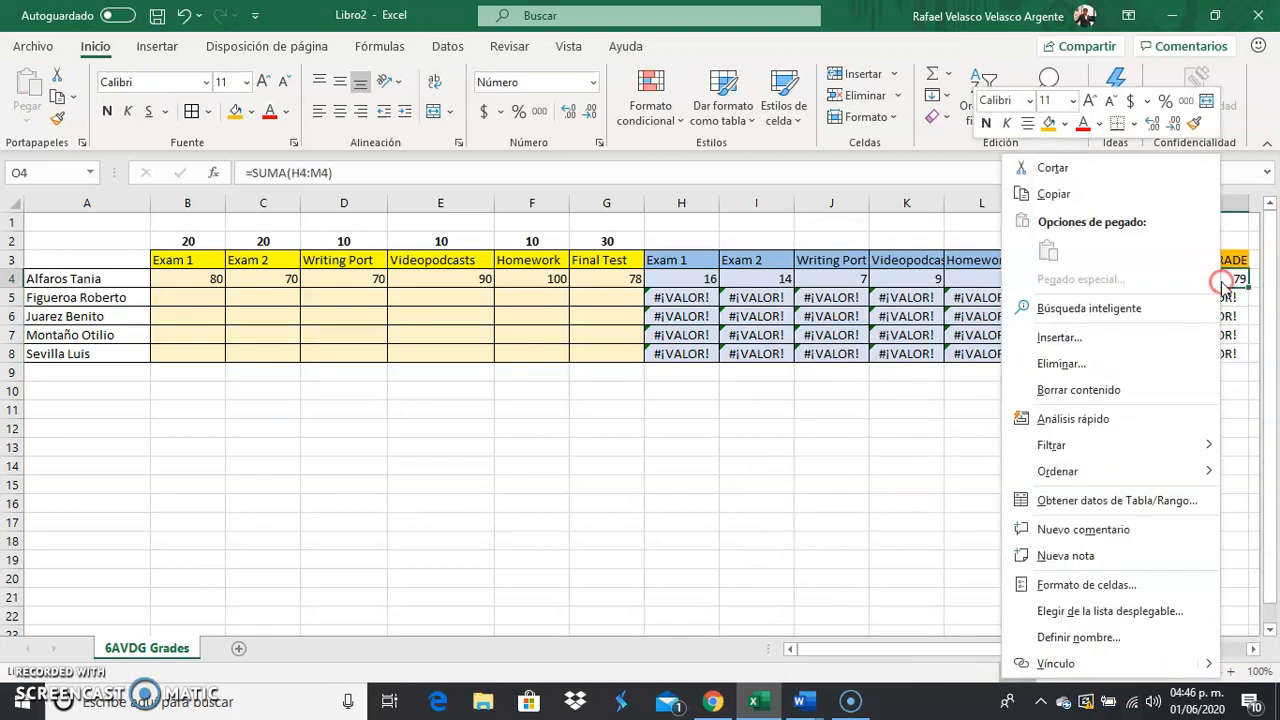
{"action": "left_click", "coordinate": [1111, 205]}
{"action": "left_click_drag", "start_coordinate": [1195, 297], "coordinate": [1195, 364]}
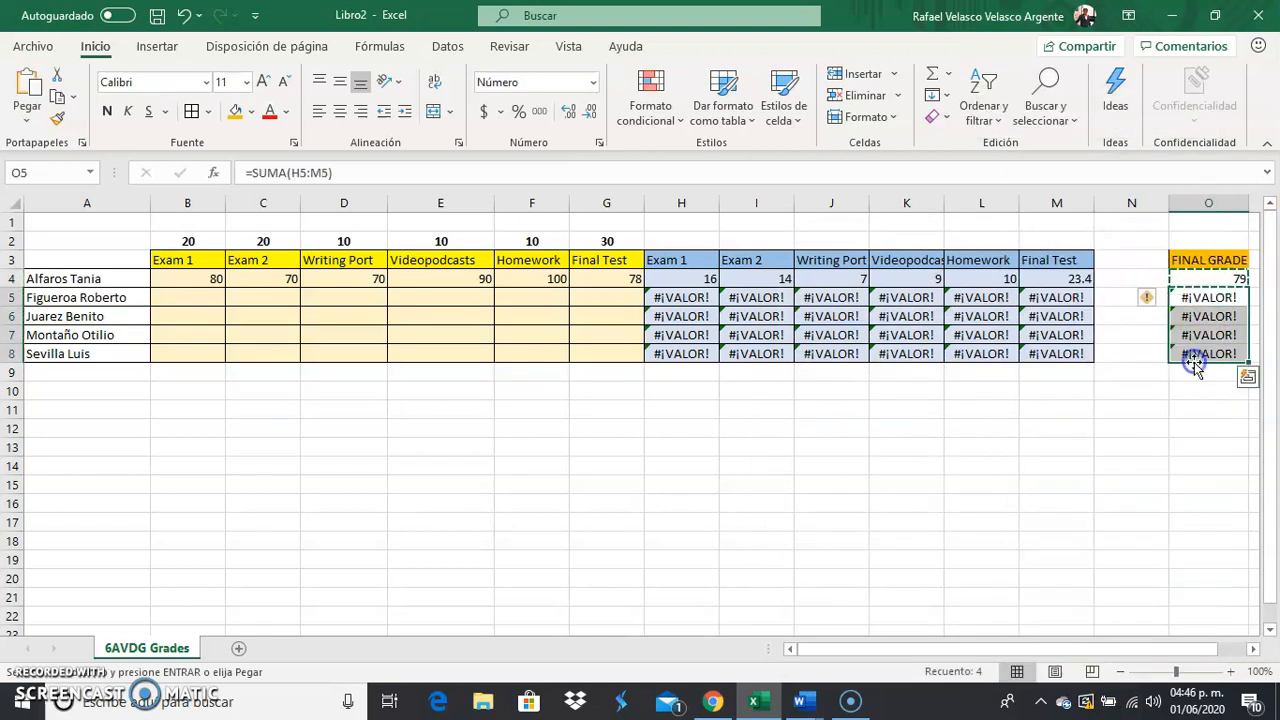
{"action": "key", "text": "ctrl+v"}
{"action": "left_click", "coordinate": [1180, 406]}
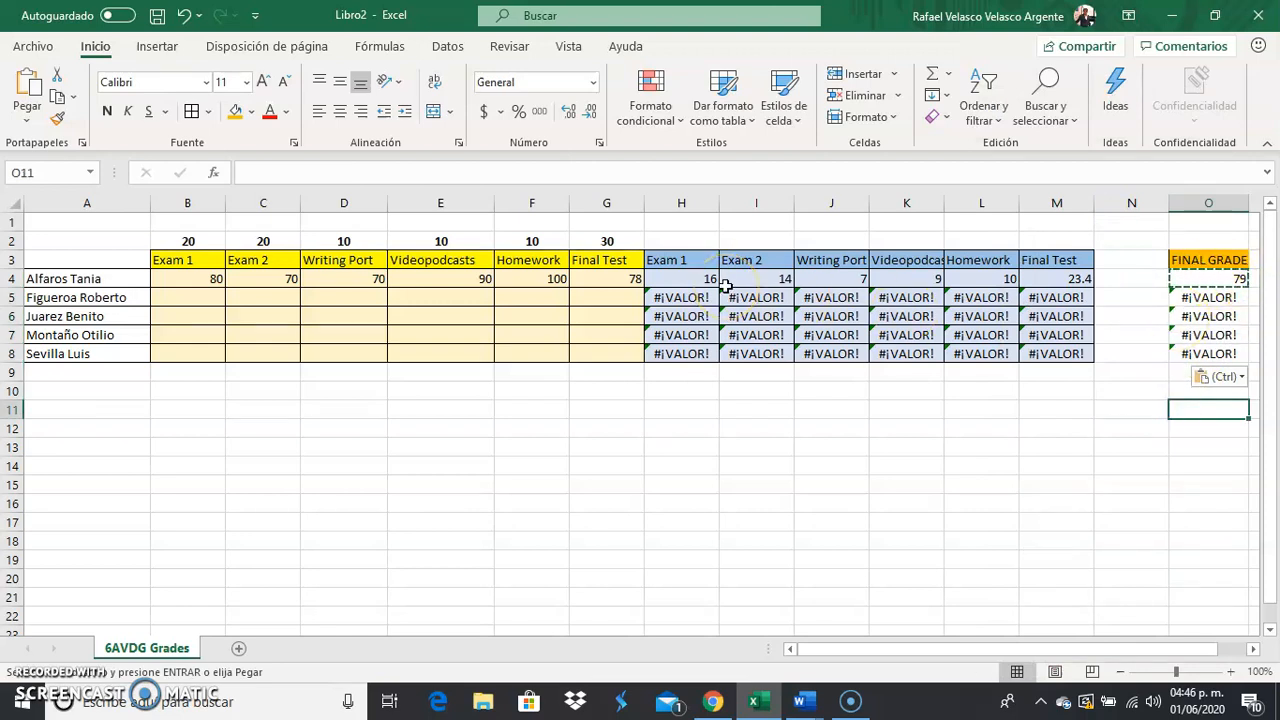
- Enter the Exam 1 grades 98, 54, 67 and 88 in B5:B8
{"action": "left_click", "coordinate": [188, 298]}
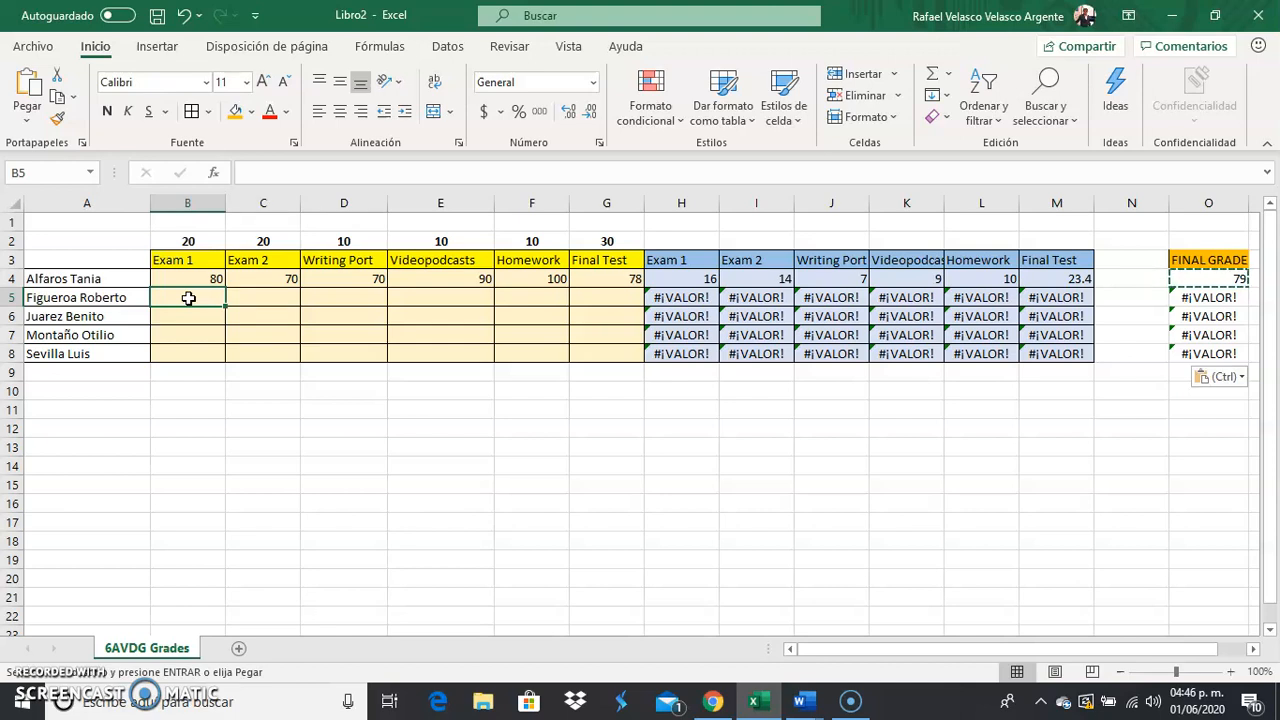
{"action": "type", "text": "98"}
{"action": "key", "text": "Return"}
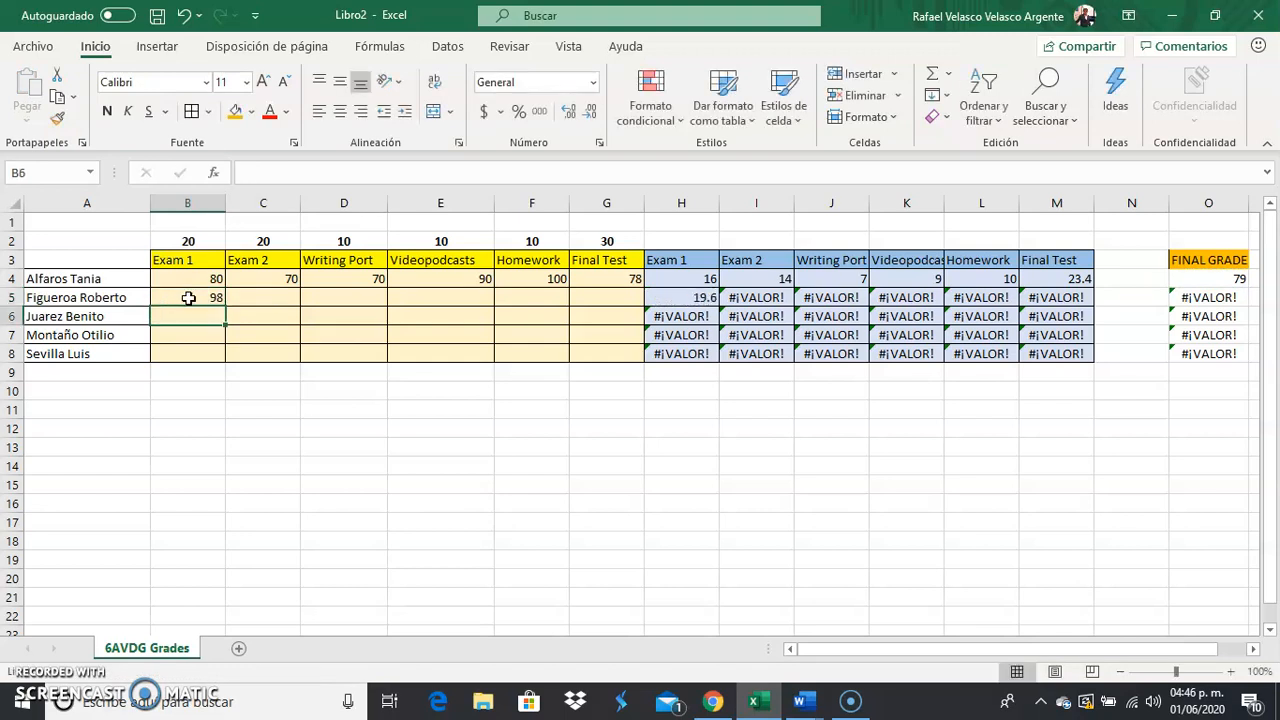
{"action": "type", "text": "54"}
{"action": "key", "text": "Return"}
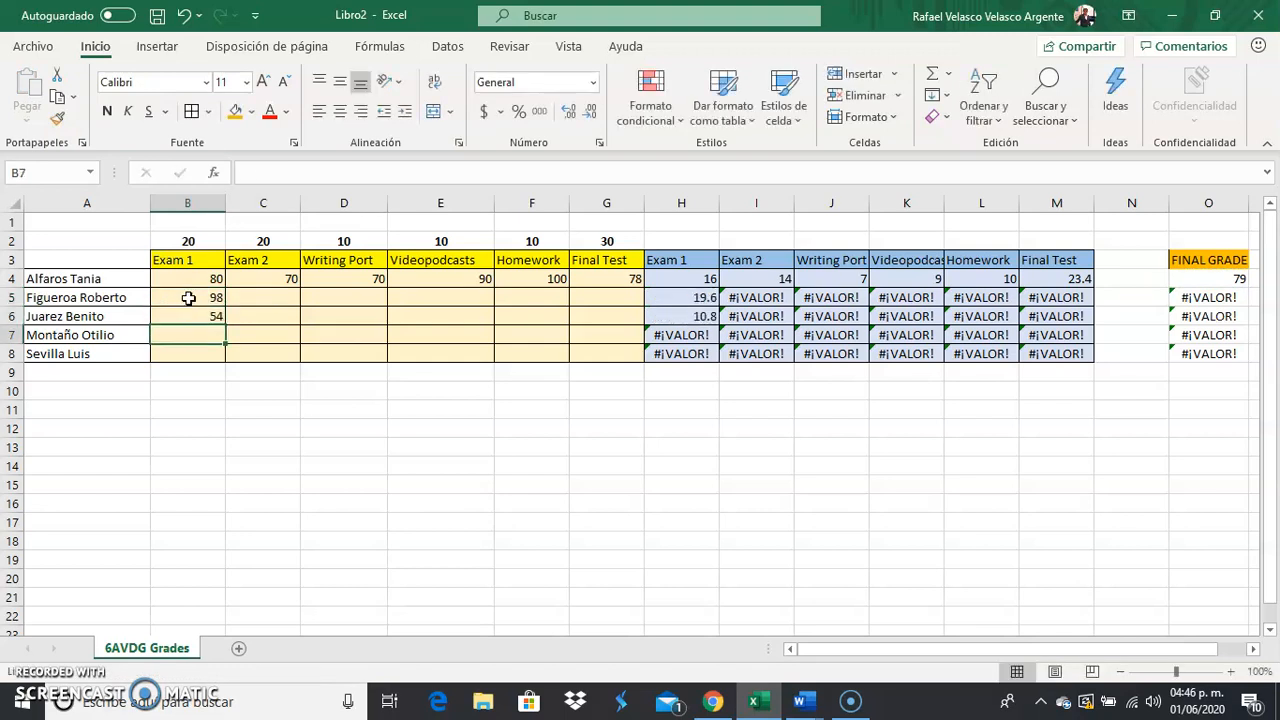
{"action": "type", "text": "67"}
{"action": "key", "text": "Return"}
{"action": "type", "text": "88"}
{"action": "key", "text": "Tab"}
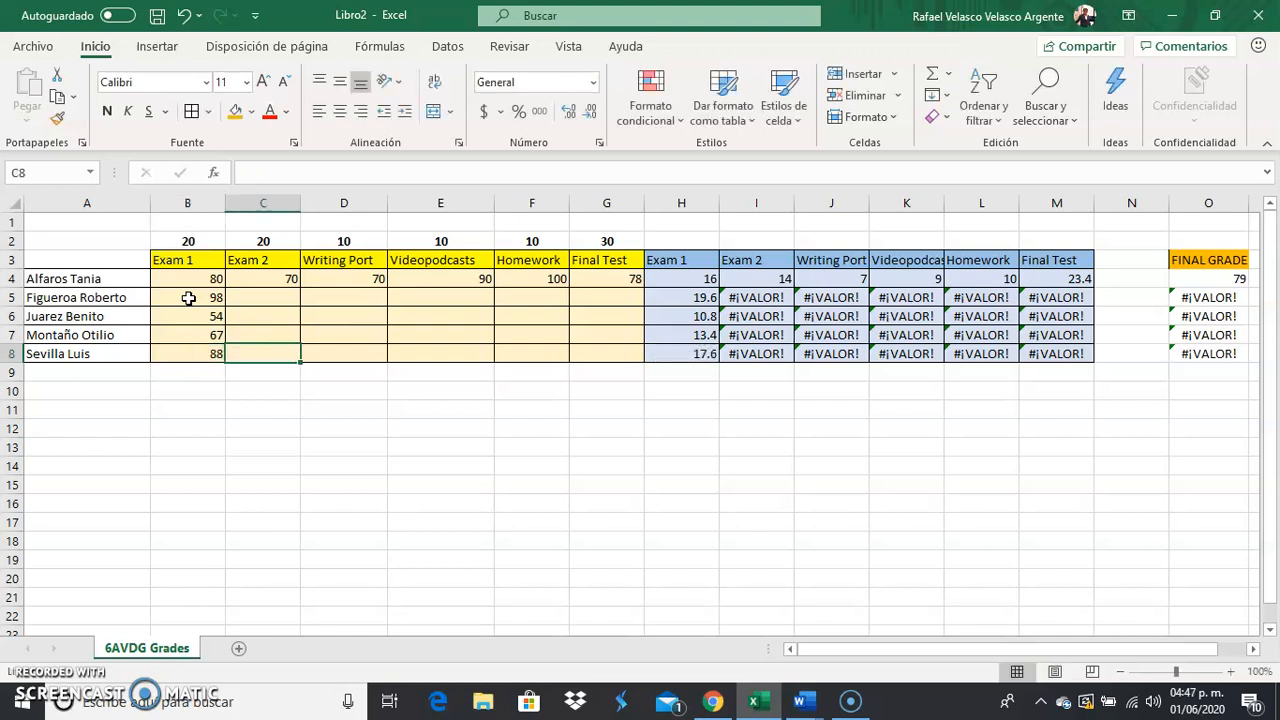
- Fill in the second student's remaining grades in C5:G5 with 79, 84, 90, 80 and 100
{"action": "left_click", "coordinate": [262, 299]}
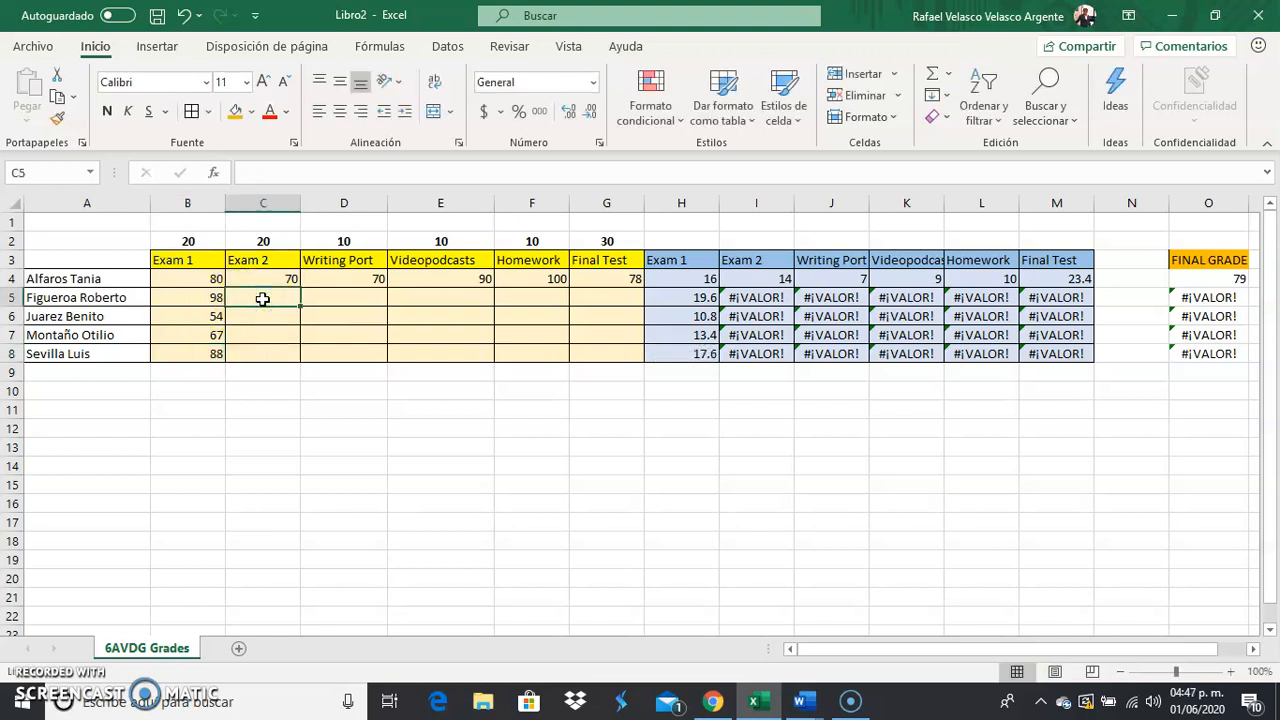
{"action": "type", "text": "79"}
{"action": "key", "text": "Tab"}
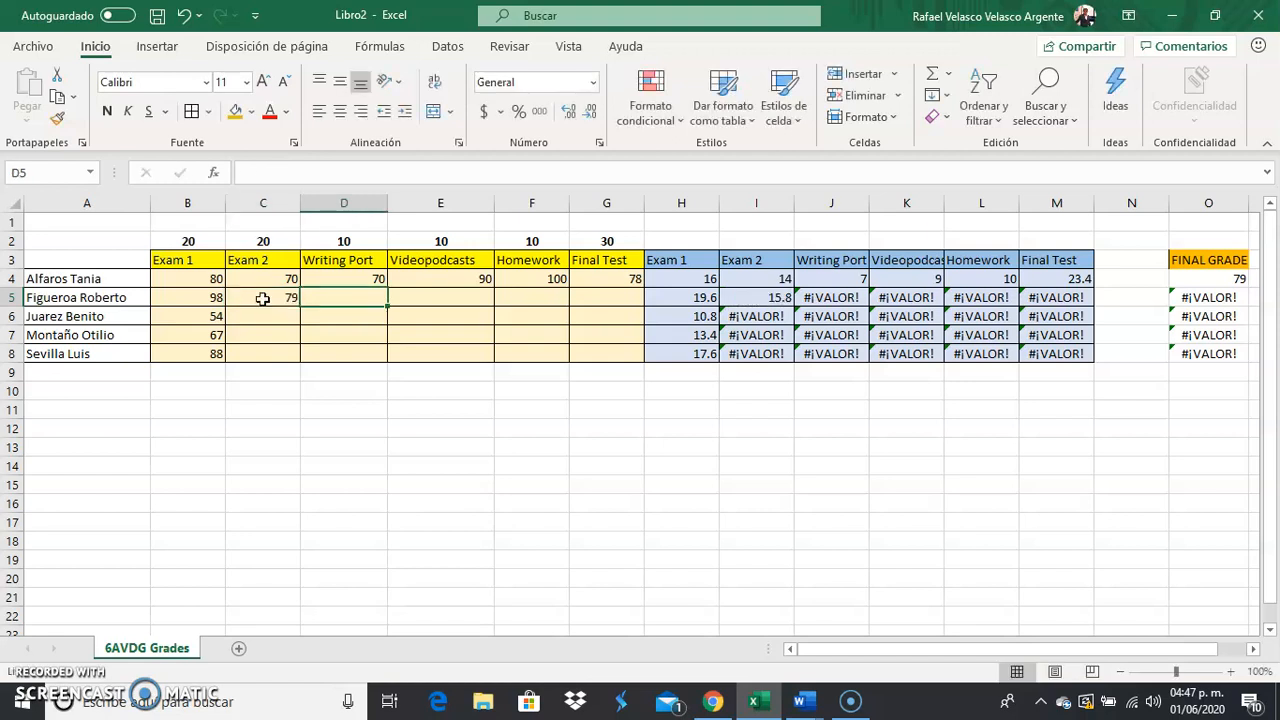
{"action": "type", "text": "84"}
{"action": "key", "text": "Tab"}
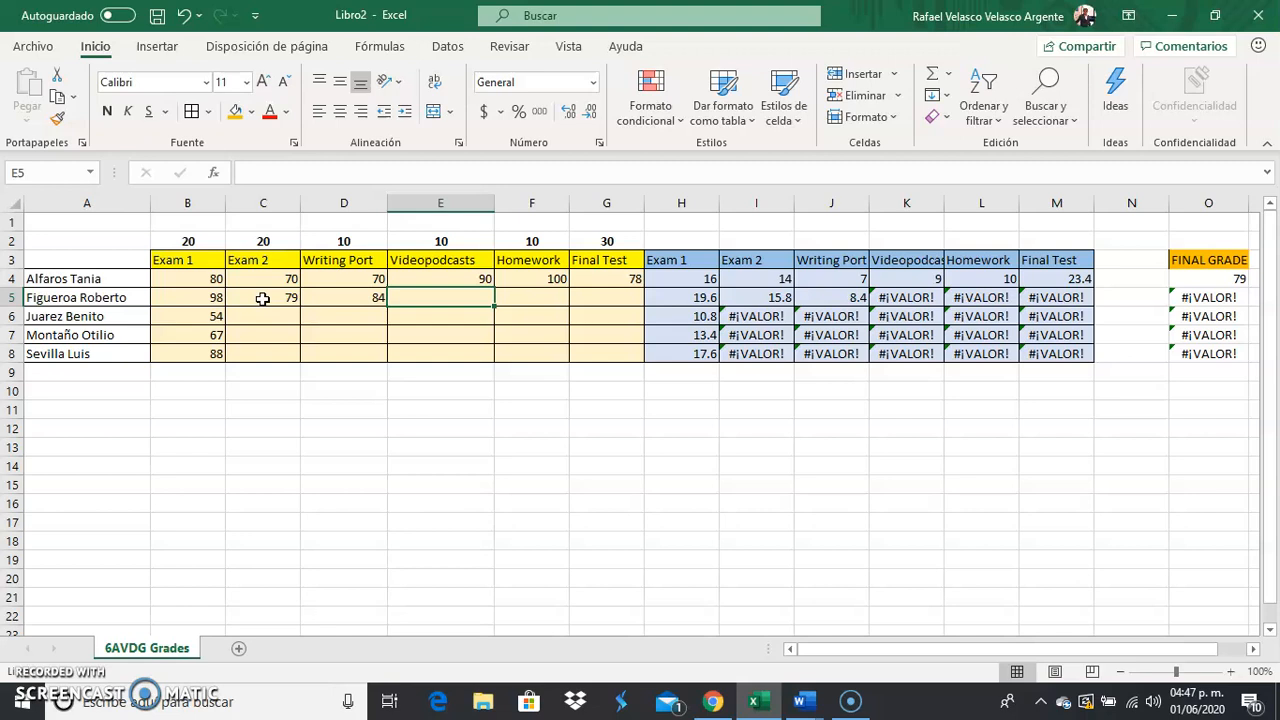
{"action": "type", "text": "90"}
{"action": "key", "text": "Tab"}
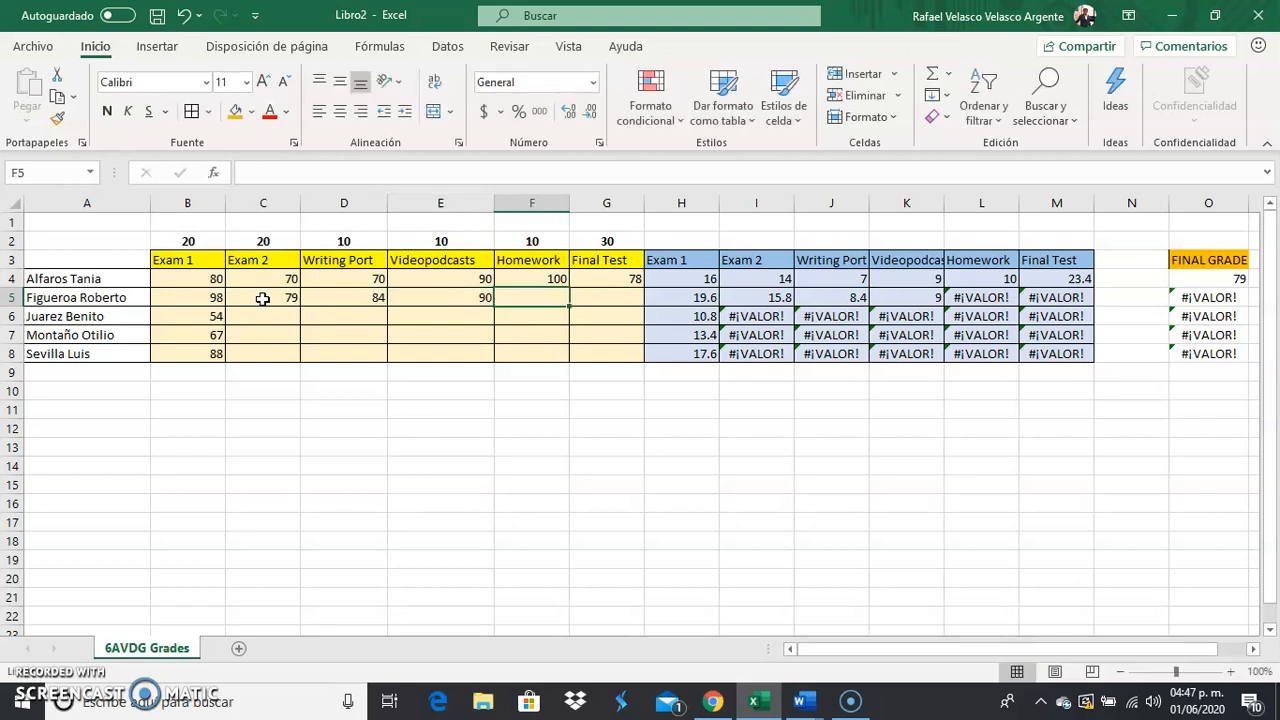
{"action": "type", "text": "80"}
{"action": "key", "text": "Tab"}
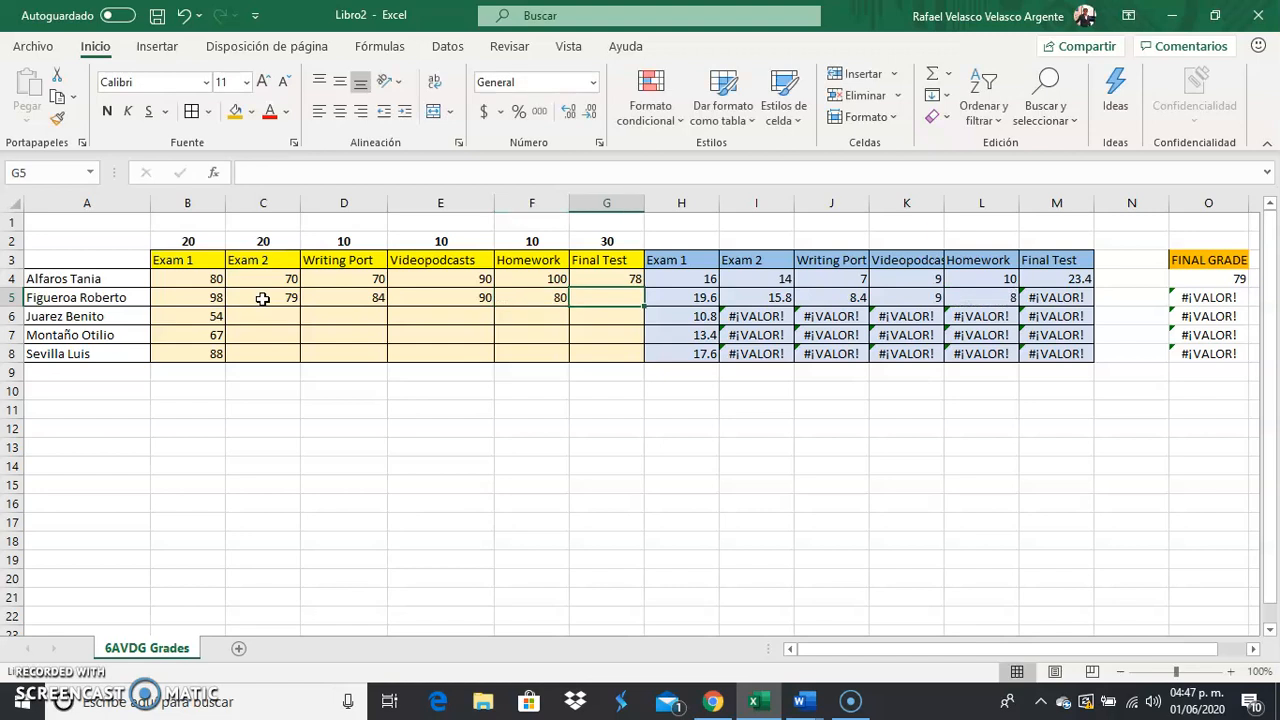
{"action": "type", "text": "100"}
{"action": "key", "text": "Return"}
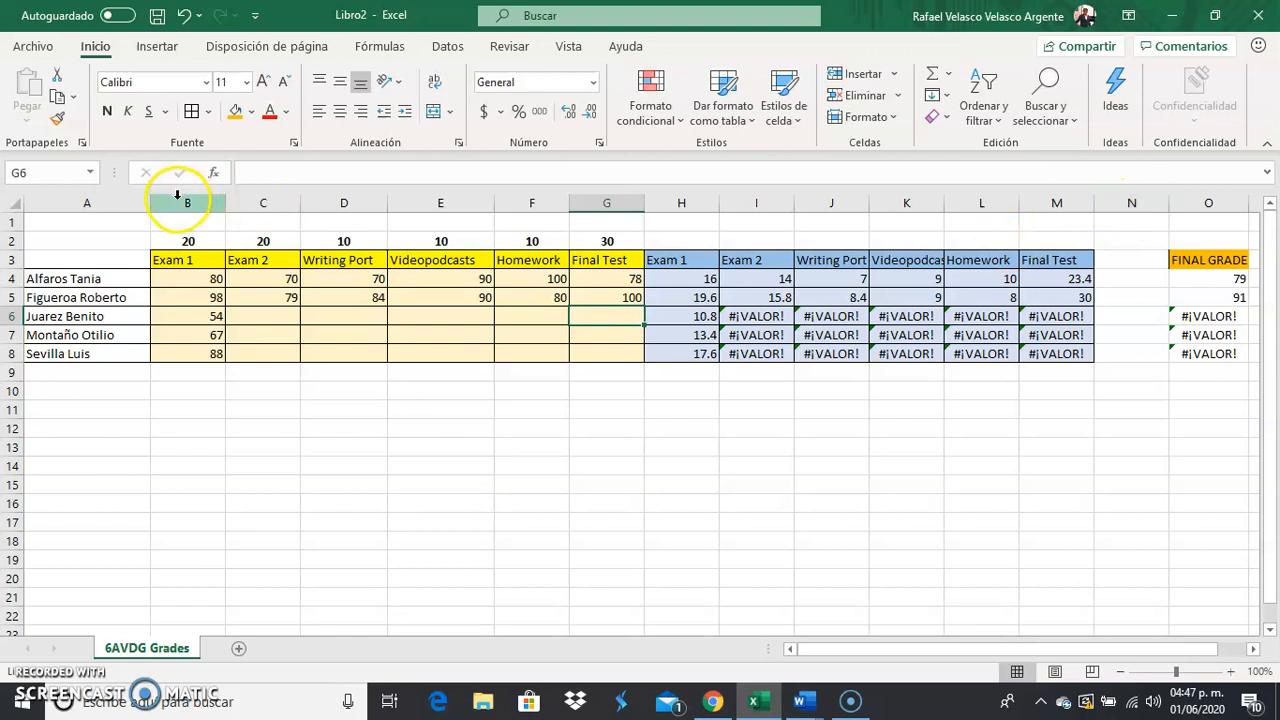
- Hide columns B through N so only the student names and final grades remain displayed
{"action": "left_click", "coordinate": [1131, 207]}
{"action": "left_click_drag", "start_coordinate": [1122, 205], "coordinate": [196, 200]}
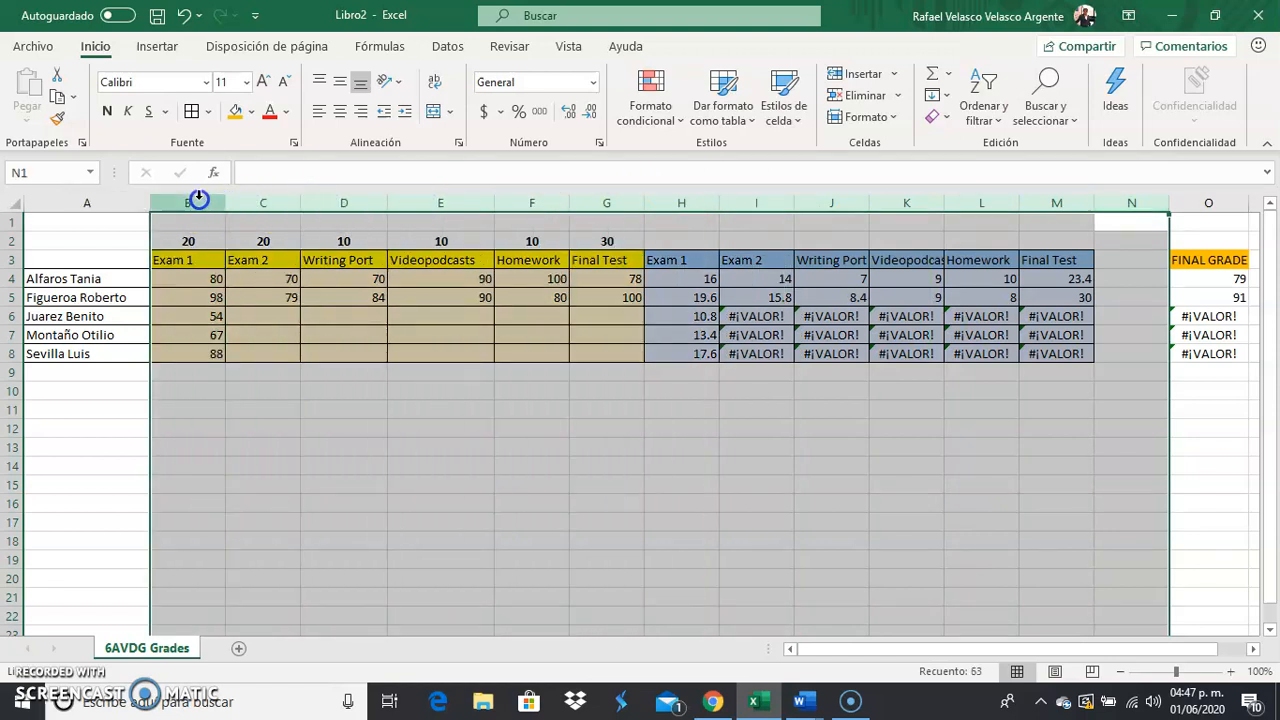
{"action": "right_click", "coordinate": [196, 200]}
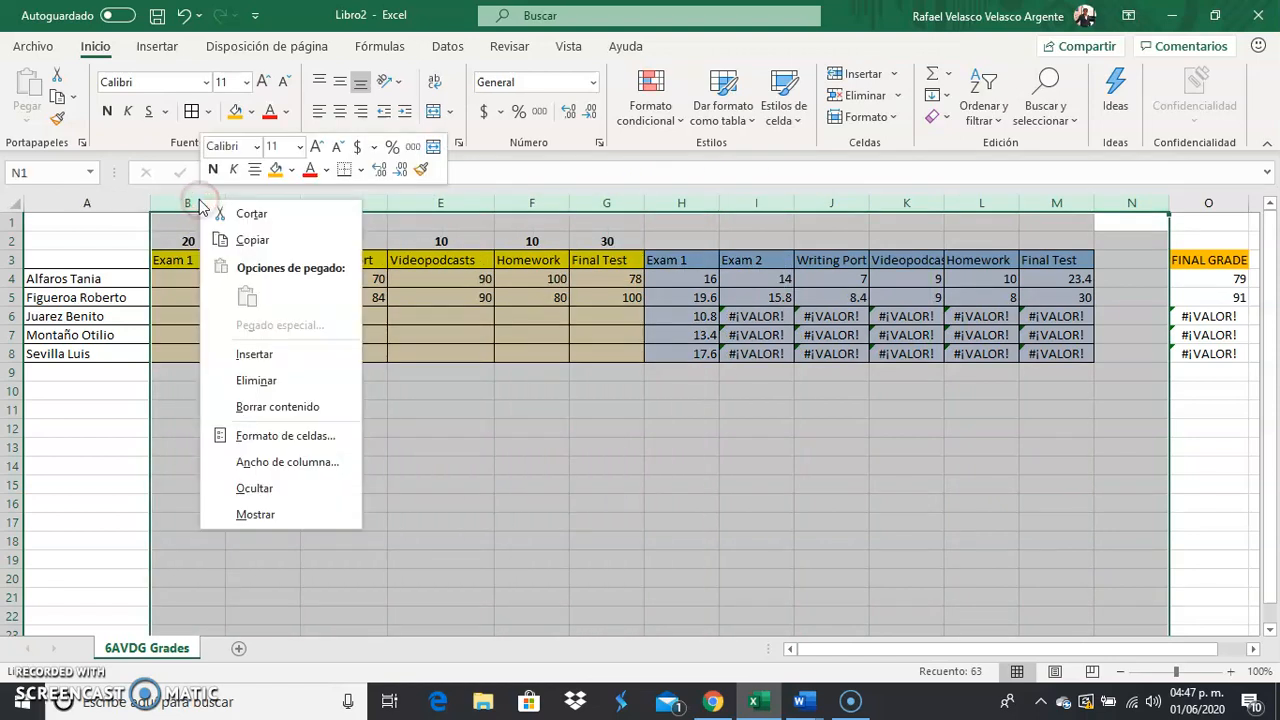
{"action": "left_click", "coordinate": [278, 492]}
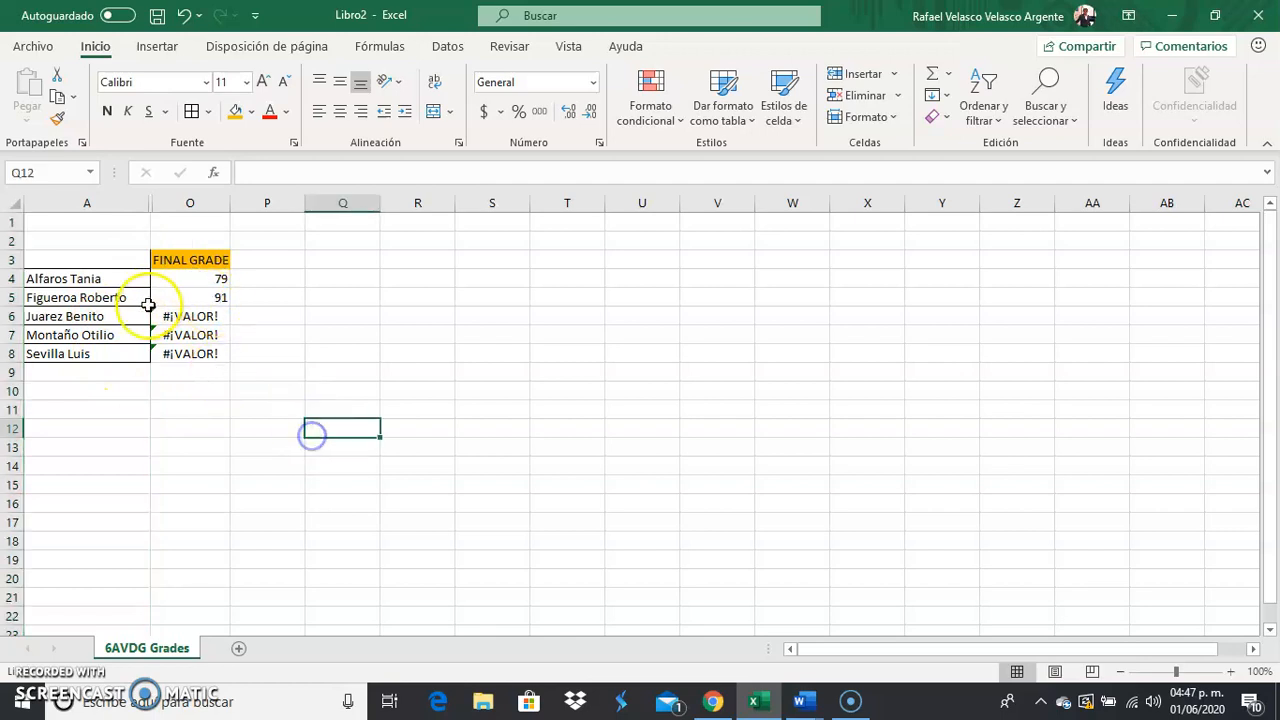
- Copy the names and final grades in A3:O8 and switch to the Word document with the procedure table
{"action": "left_click_drag", "start_coordinate": [51, 257], "coordinate": [217, 353]}
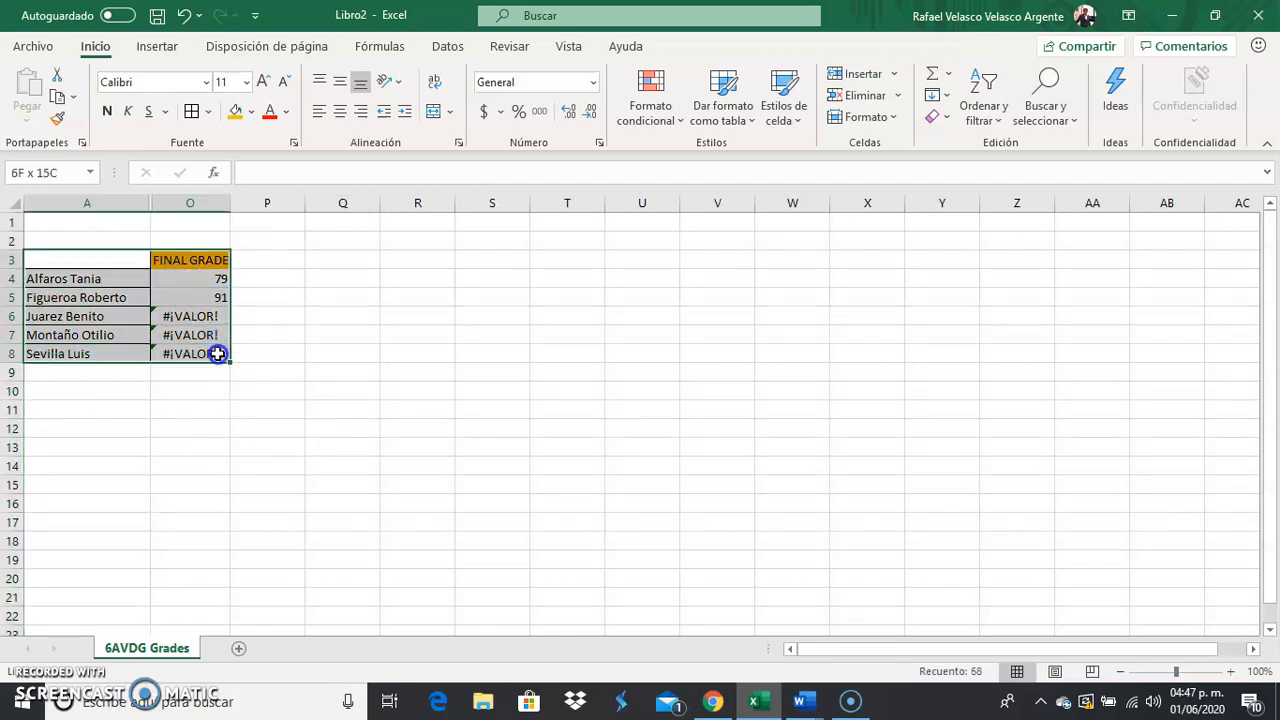
{"action": "right_click", "coordinate": [164, 314]}
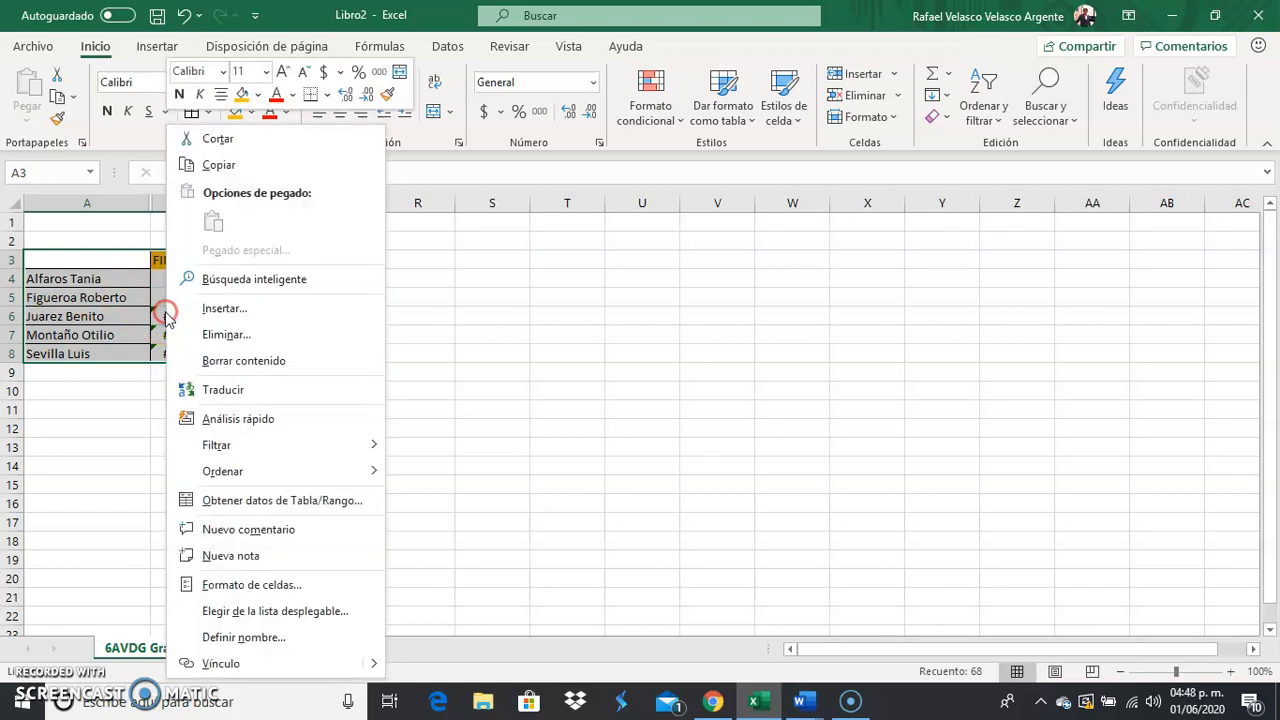
{"action": "left_click", "coordinate": [287, 175]}
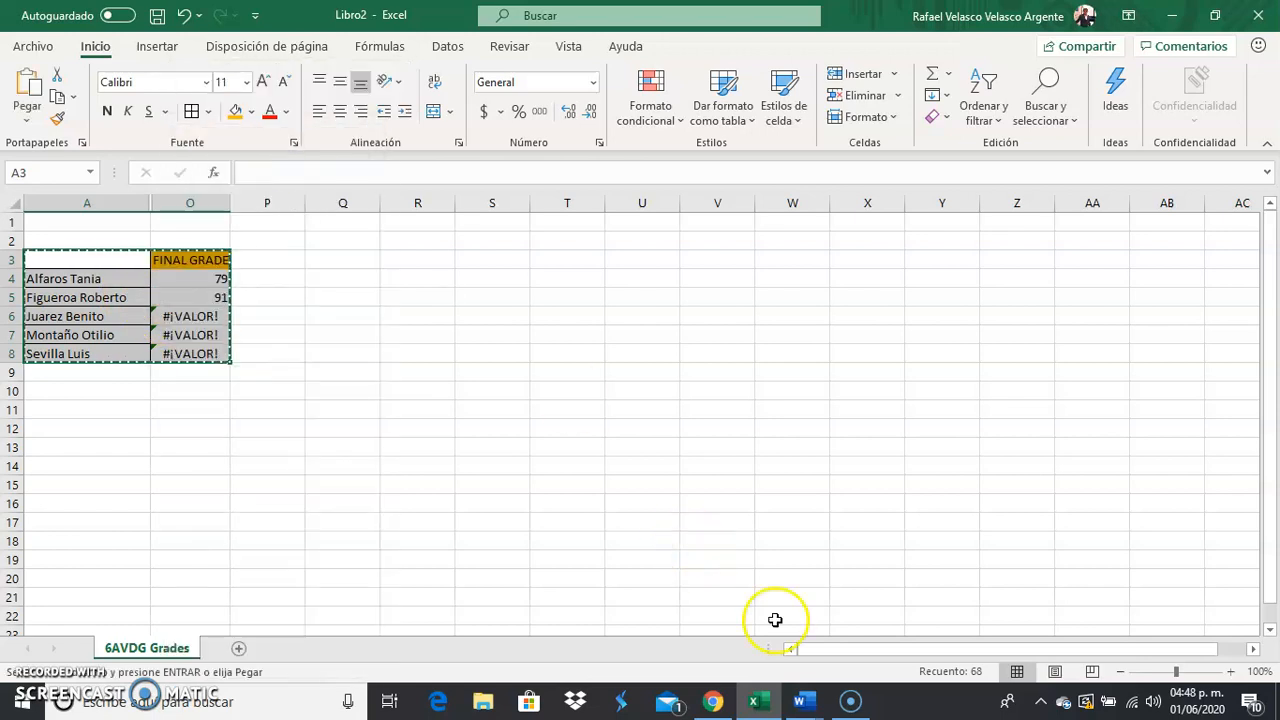
{"action": "mouse_move", "coordinate": [818, 708]}
{"action": "left_click", "coordinate": [951, 631]}
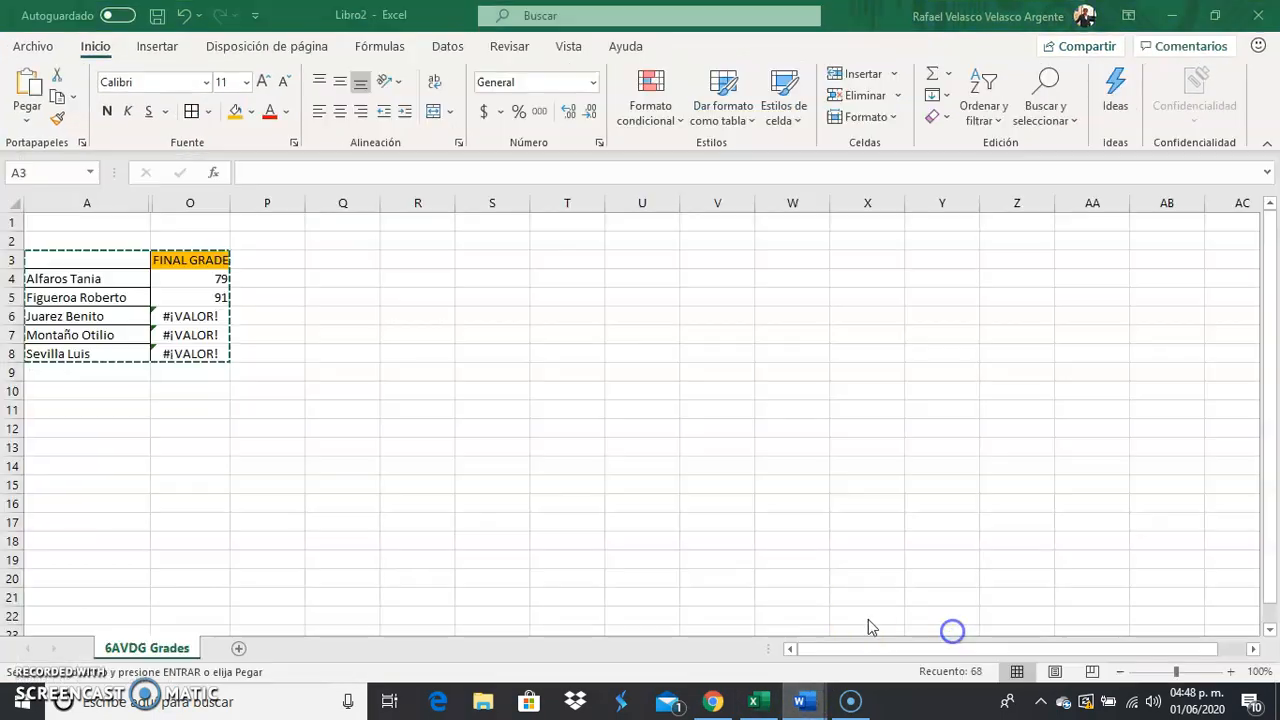
{"action": "left_click", "coordinate": [1070, 632]}
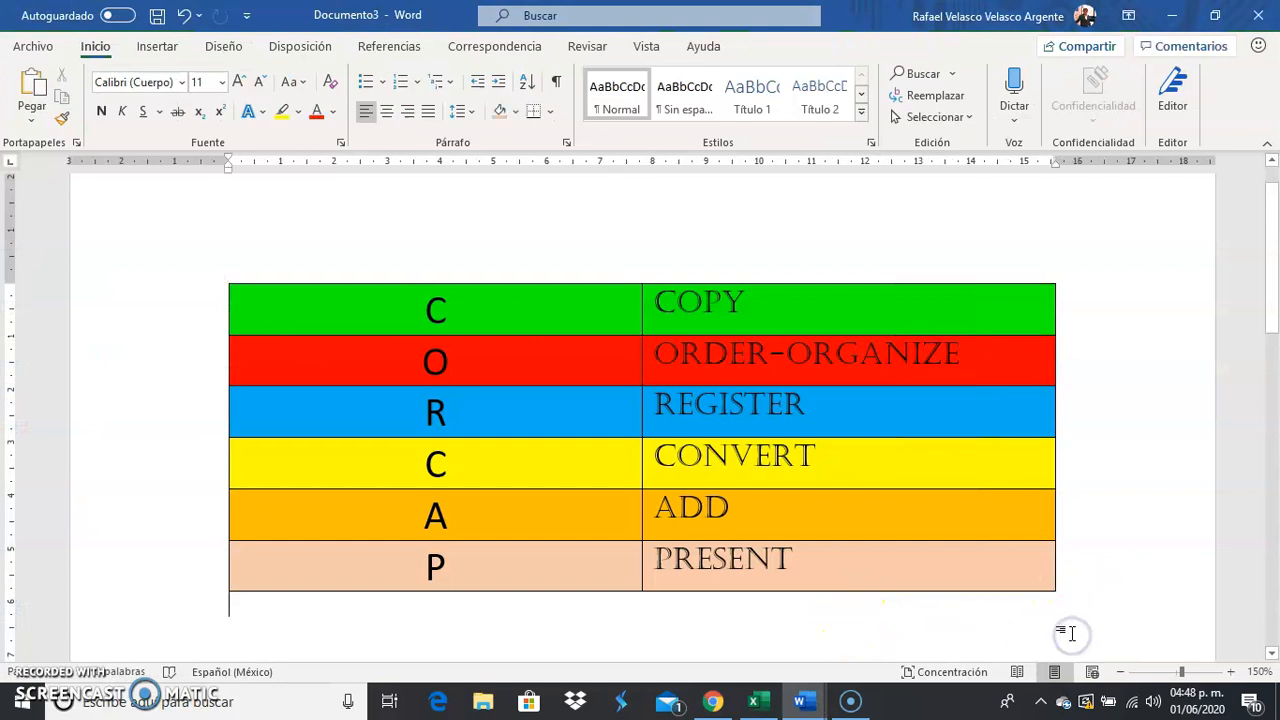
- Add two blank lines below the procedure table and paste the copied grades there as a picture
{"action": "key", "text": "Return"}
{"action": "key", "text": "Return"}
{"action": "left_click", "coordinate": [250, 616]}
{"action": "right_click", "coordinate": [250, 616]}
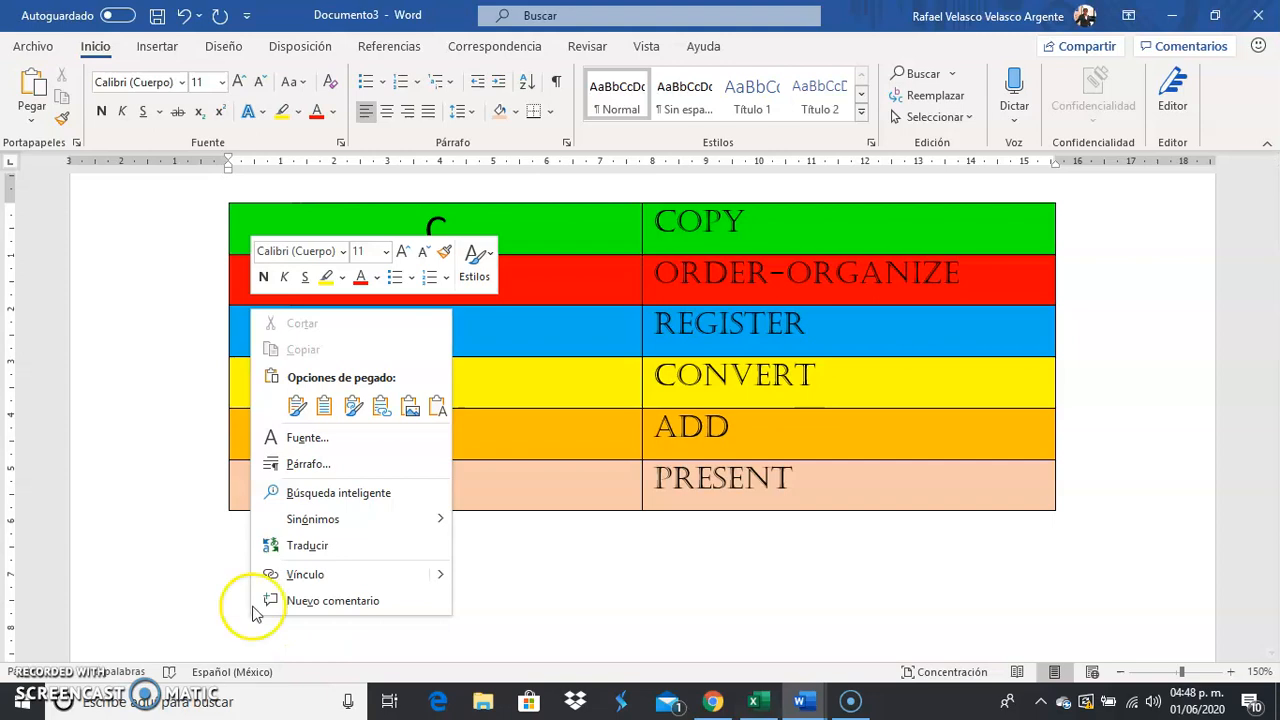
{"action": "left_click", "coordinate": [411, 406]}
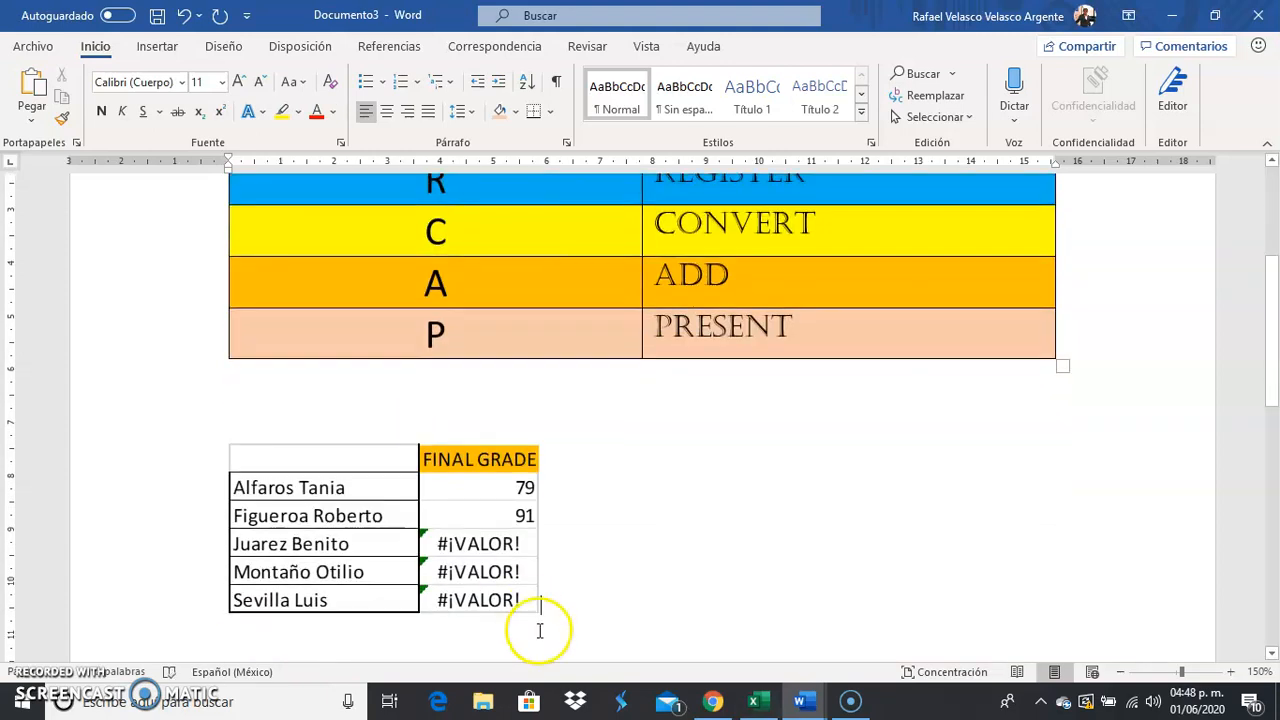
- Enlarge the pasted final grades picture proportionally from its lower corner, then deselect it
{"action": "left_click", "coordinate": [509, 575]}
{"action": "left_click_drag", "start_coordinate": [540, 608], "coordinate": [618, 660]}
{"action": "left_click", "coordinate": [945, 458]}
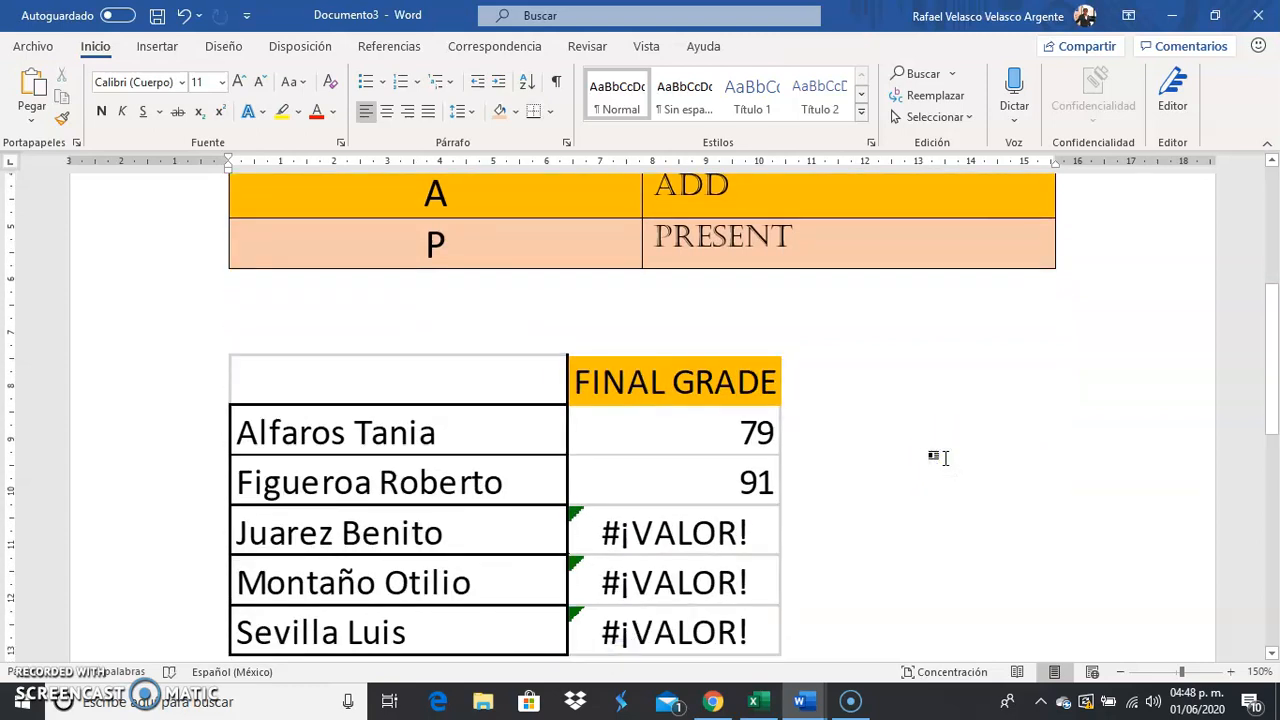
- Return to the Excel workbook and unhide the columns between A and O
{"action": "left_click", "coordinate": [868, 714]}
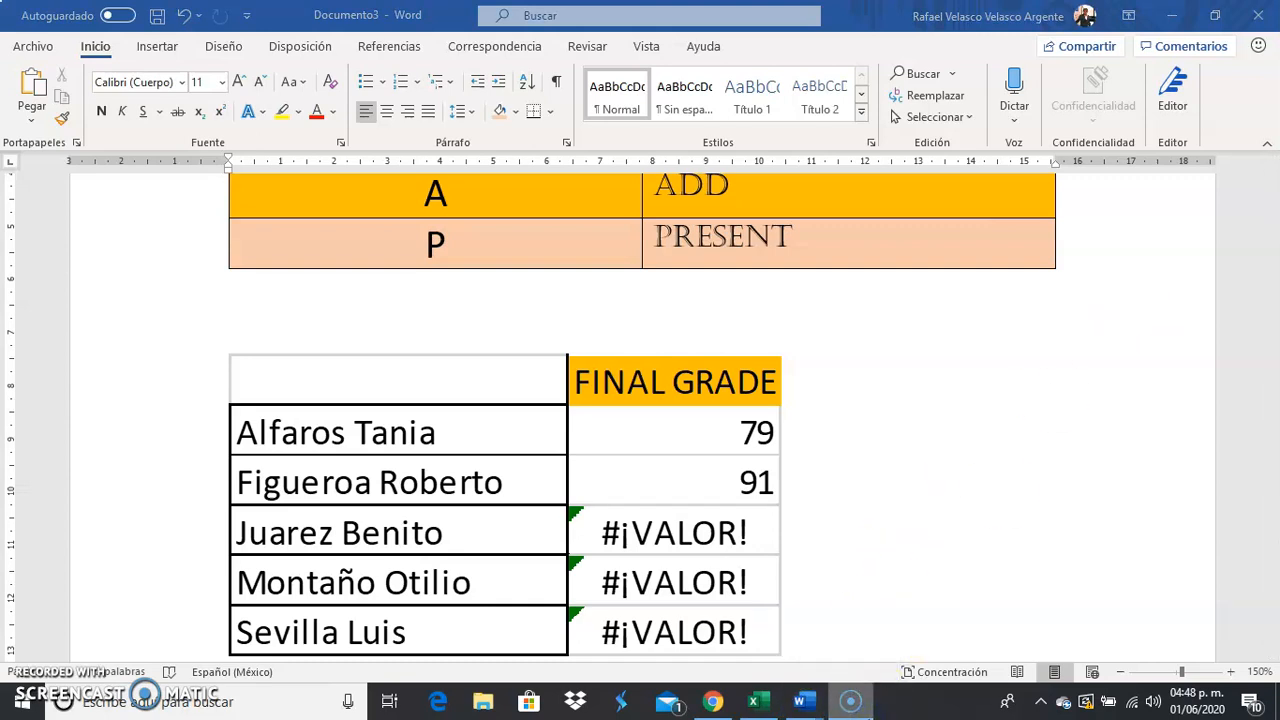
{"action": "left_click", "coordinate": [1171, 15]}
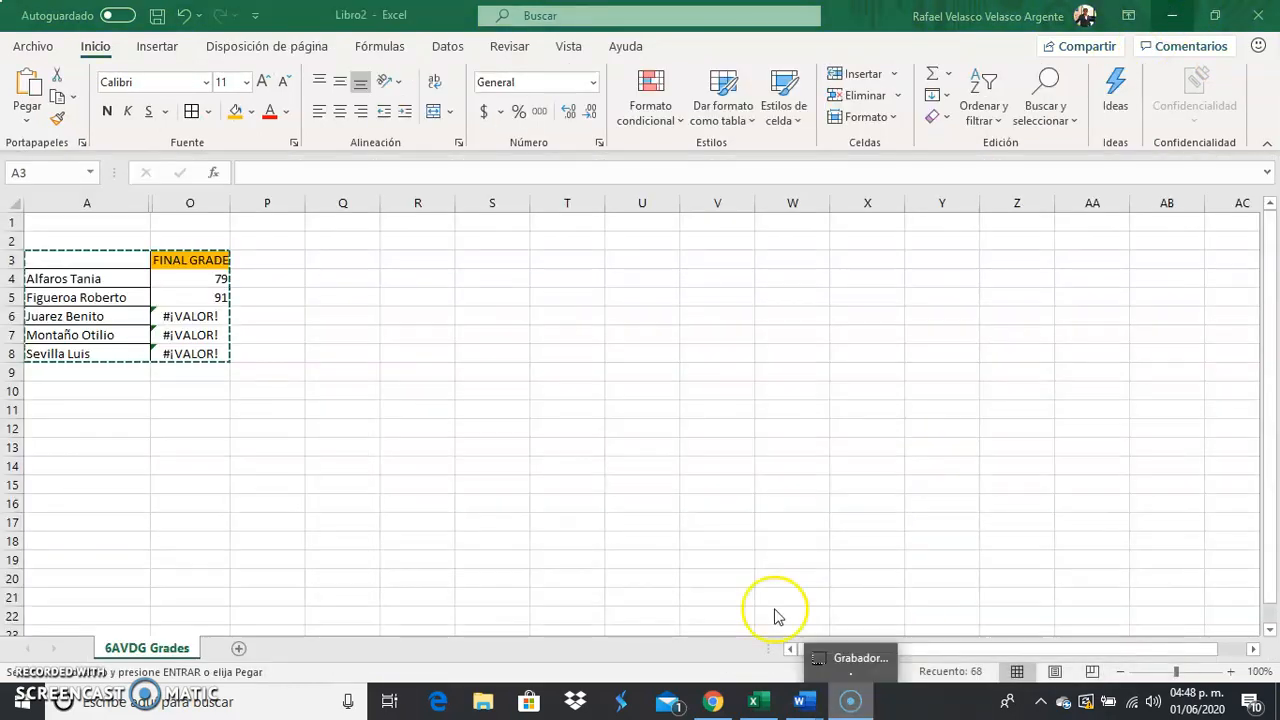
{"action": "key", "text": "ctrl+v"}
{"action": "left_click_drag", "start_coordinate": [187, 202], "coordinate": [128, 203]}
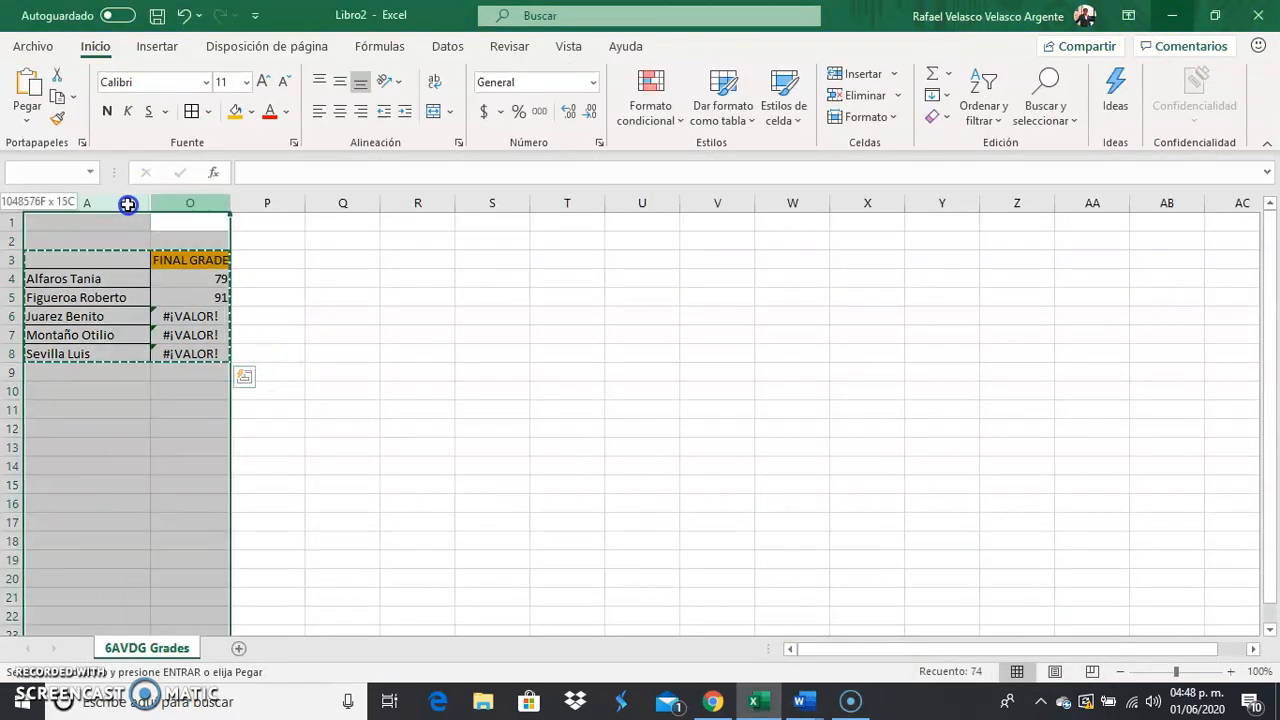
{"action": "right_click", "coordinate": [127, 204]}
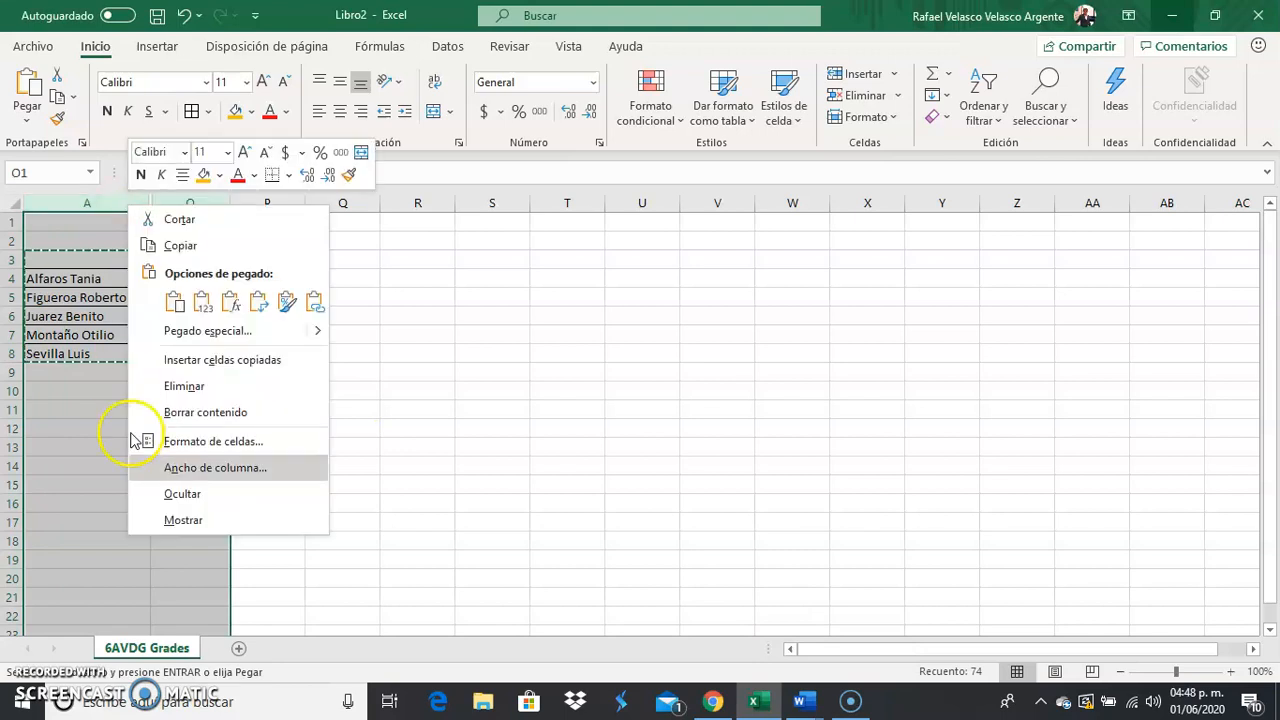
{"action": "left_click", "coordinate": [168, 519]}
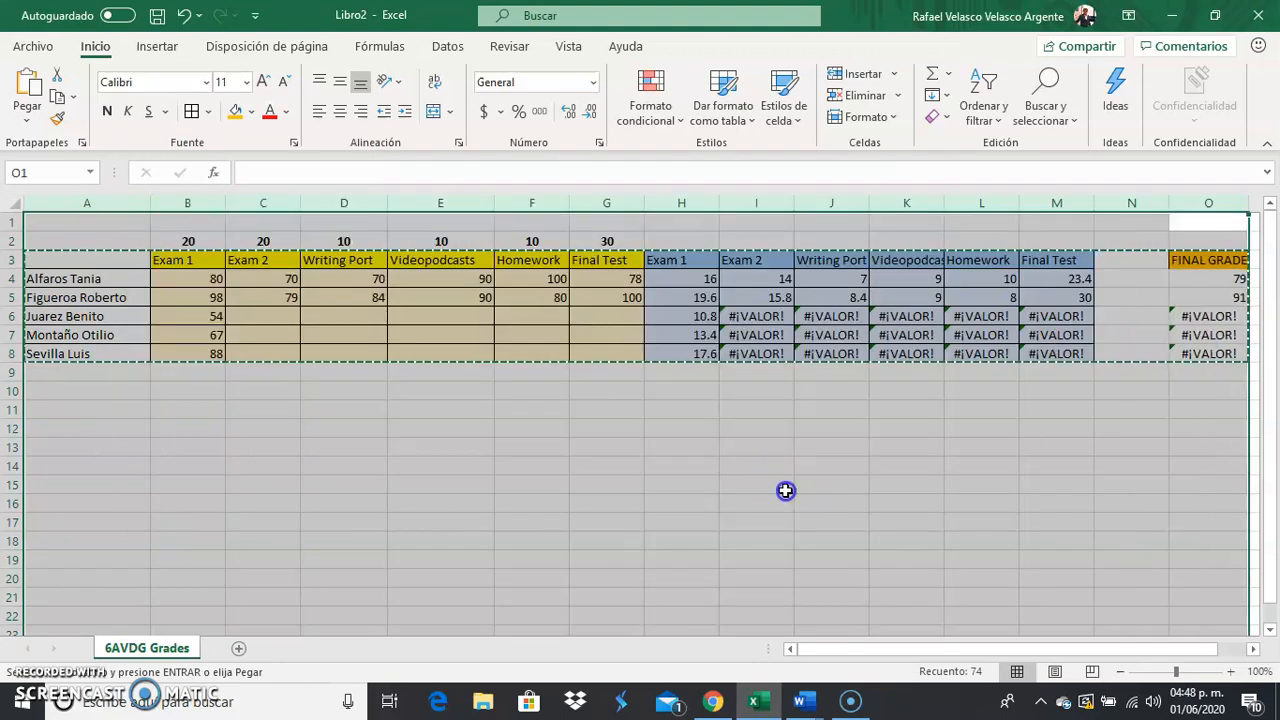
{"action": "left_click", "coordinate": [785, 490]}
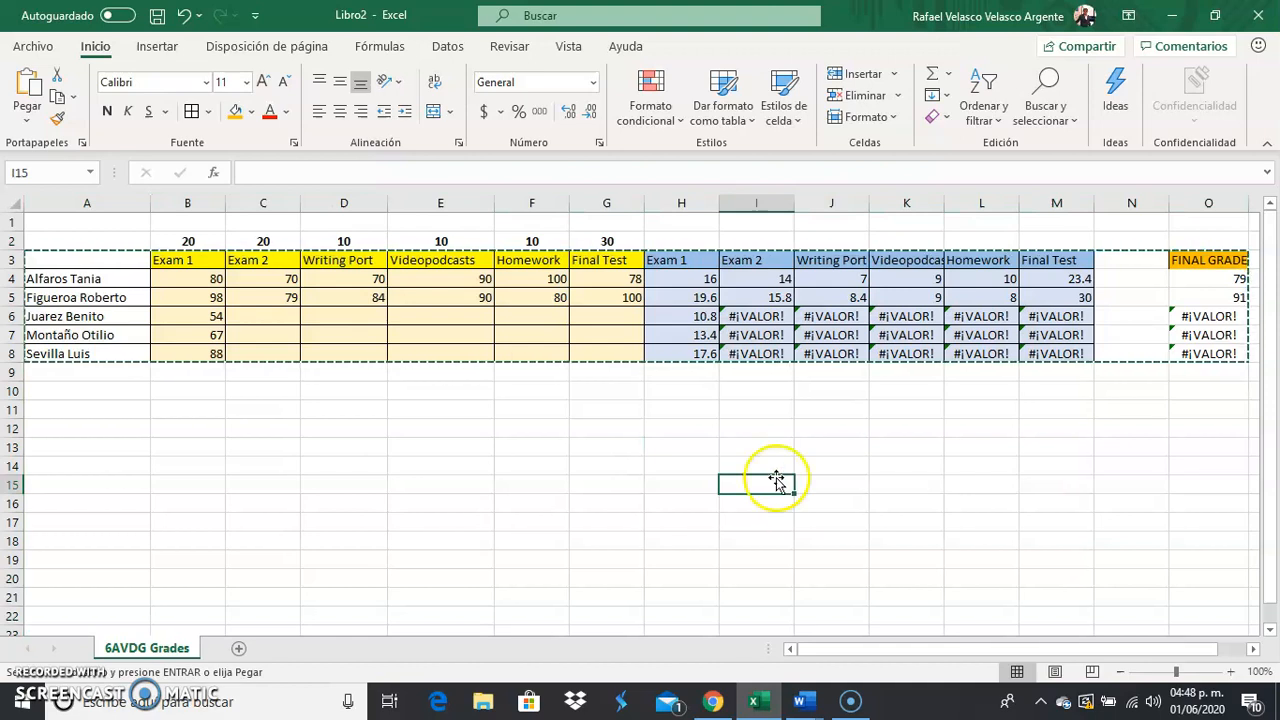